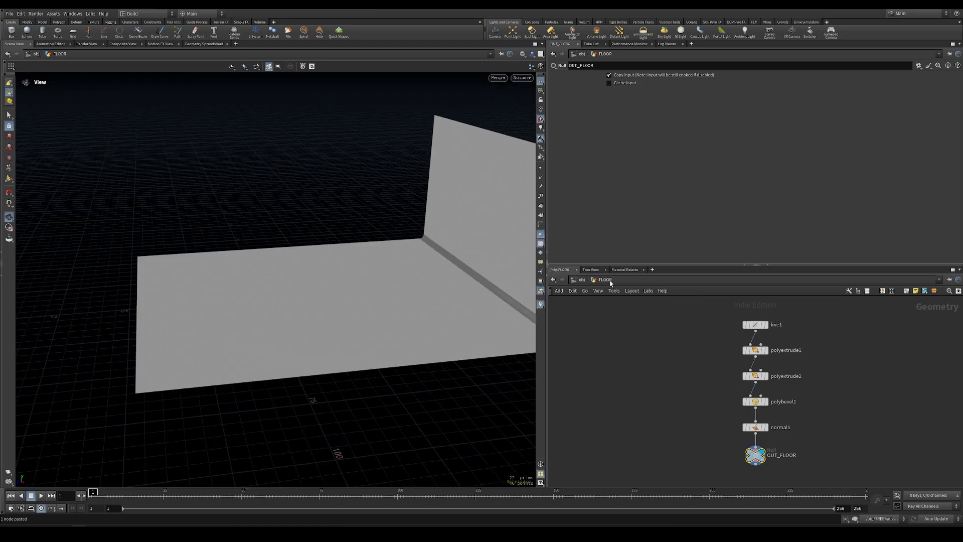
# Step: Leave the FLOOR geometry network and switch to the stage network
pyautogui.click(588, 280)
pyautogui.moveTo(309, 300); pyautogui.dragTo(320, 318)
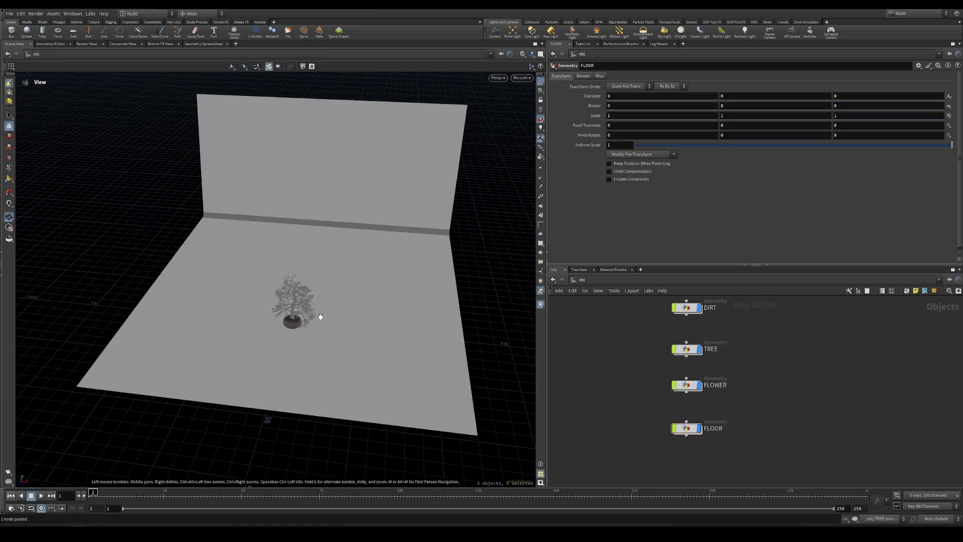
pyautogui.scroll(6, 321, 318)
pyautogui.moveTo(320, 318); pyautogui.dragTo(380, 300, button='middle')
pyautogui.scroll(3, 381, 300)
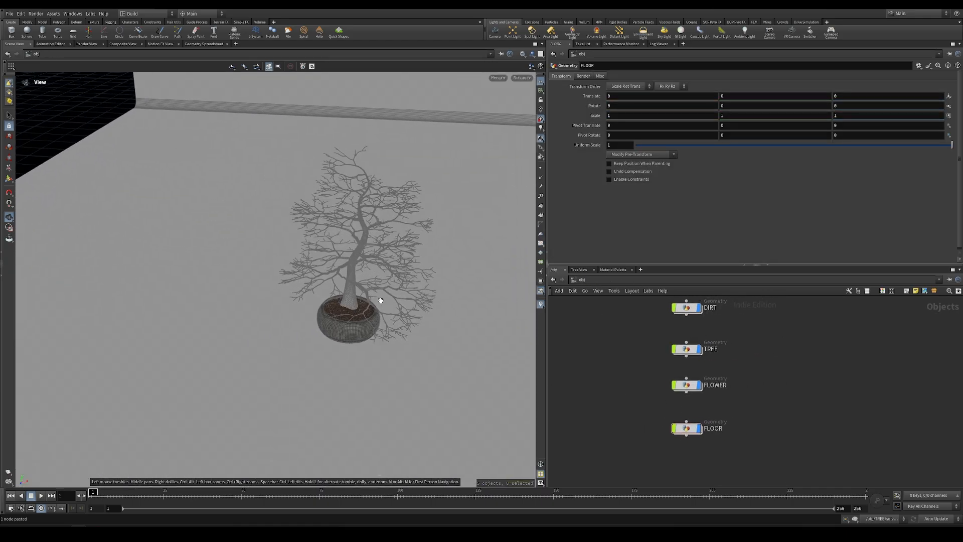
pyautogui.click(643, 281)
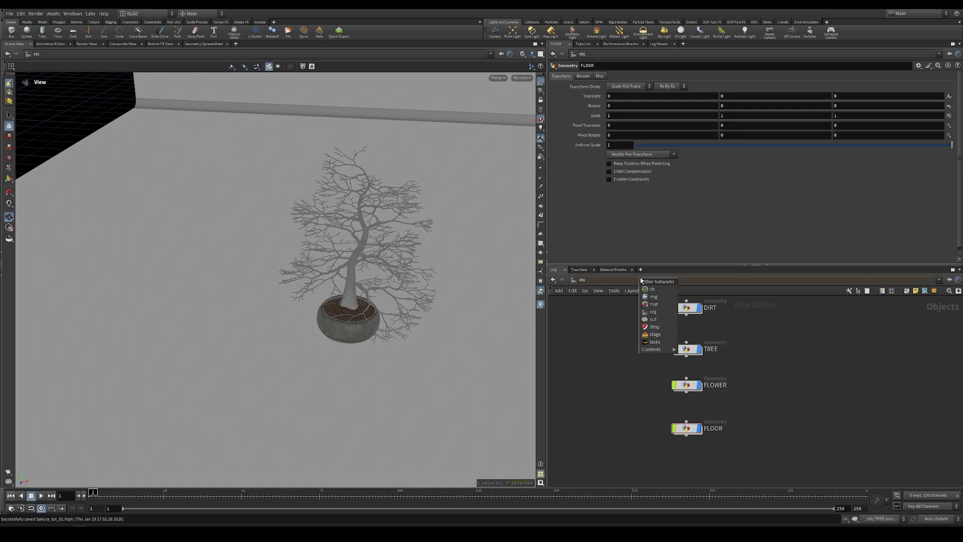
pyautogui.click(658, 336)
# Step: Add a SOP Create node to the empty stage network
pyautogui.press('Tab')
pyautogui.write('sop')
pyautogui.press('Return')
pyautogui.press('Escape')
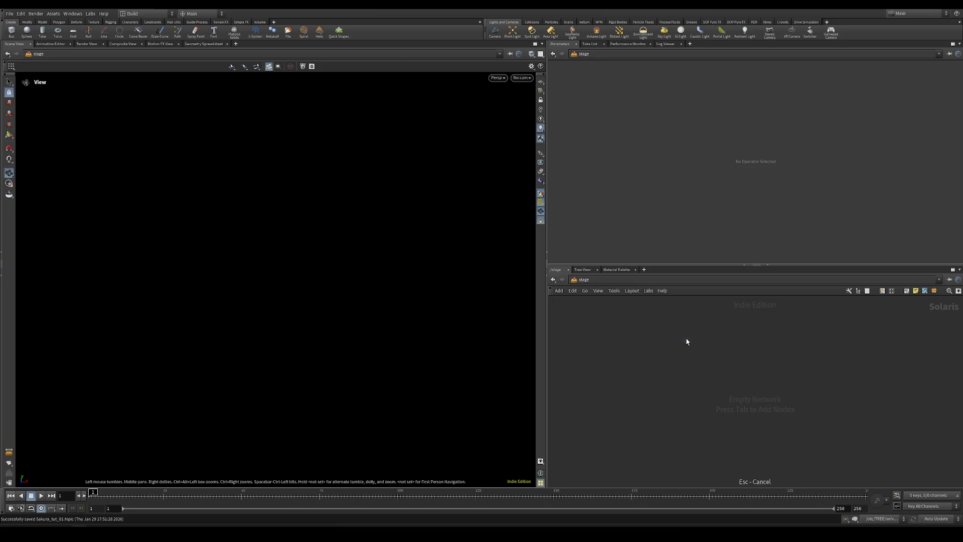
pyautogui.press('Tab')
pyautogui.write('w')
pyautogui.press('BackSpace')
pyautogui.write('sop')
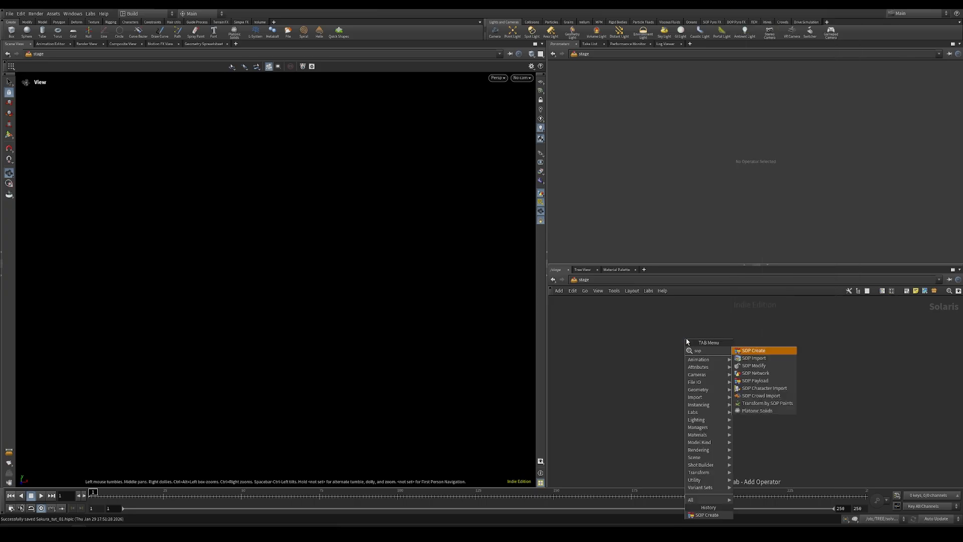
pyautogui.press('Return')
pyautogui.click(649, 342)
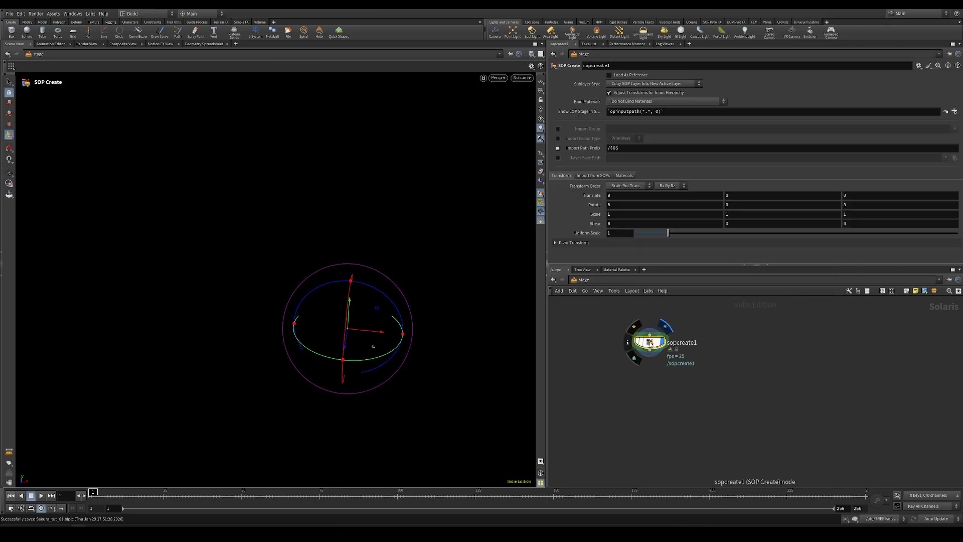
# Step: Enter the SOP Create node and add an Object Merge node inside it
pyautogui.doubleClick(649, 341)
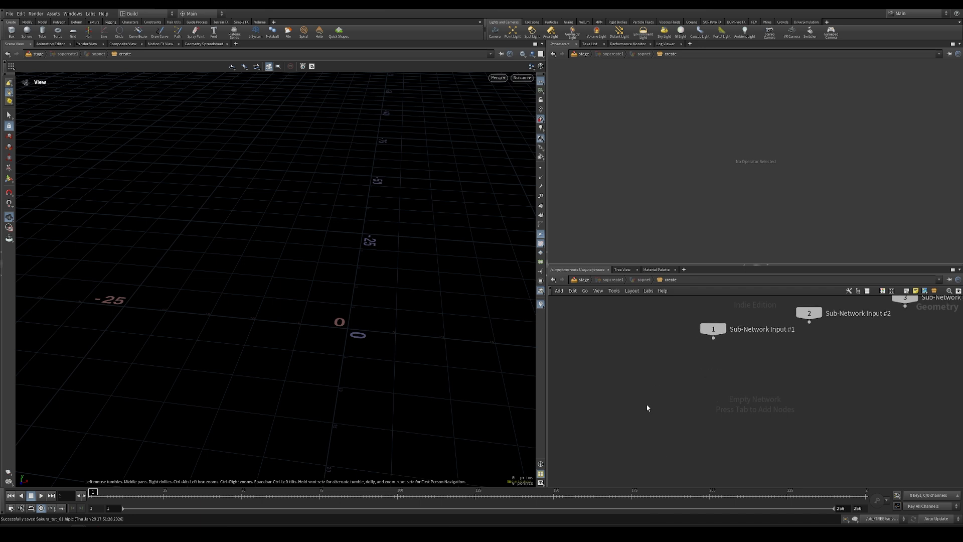
pyautogui.press('Tab')
pyautogui.write('obj')
pyautogui.press('Escape')
pyautogui.click(658, 384)
# Step: Set the Object Merge node's Object 1 to /obj/FLOOR/OUT_FLOOR
pyautogui.click(944, 96)
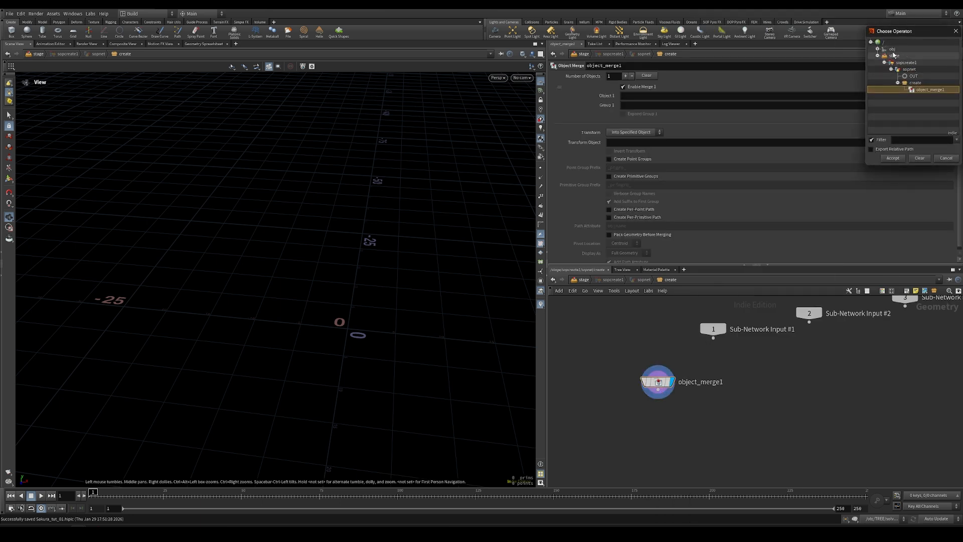
pyautogui.click(878, 48)
pyautogui.click(885, 62)
pyautogui.click(914, 69)
pyautogui.click(893, 158)
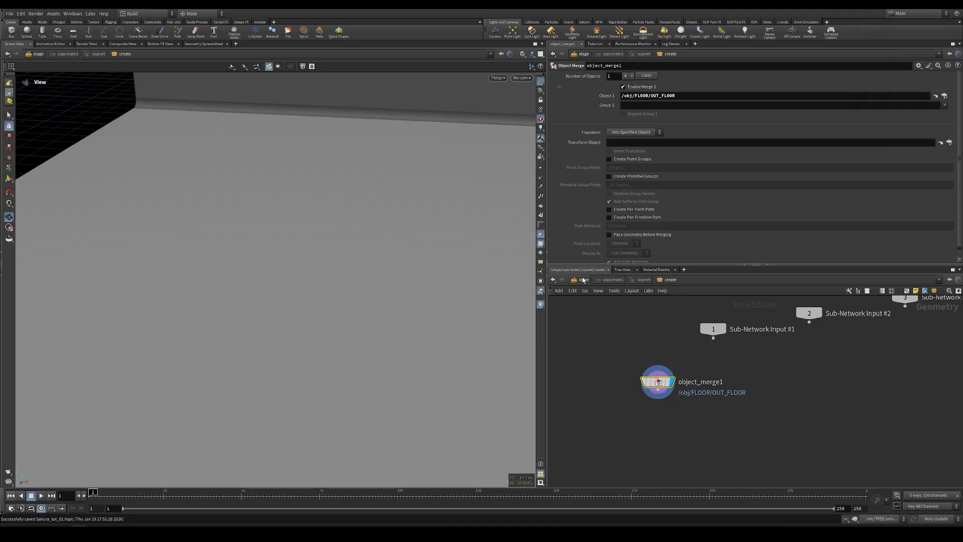
# Step: Return to the stage level and rename the SOP Create node to floor
pyautogui.click(584, 279)
pyautogui.doubleClick(675, 342)
pyautogui.press('BackSpace')
pyautogui.press('Return')
# Step: Duplicate the floor node beside the original and name the copy vase
pyautogui.keyDown('alt'); pyautogui.moveTo(646, 344); pyautogui.dragTo(721, 345); pyautogui.keyUp('alt')
pyautogui.doubleClick(751, 342)
pyautogui.write('vase')
pyautogui.press('Return')
# Step: Inside the vase node, point the Object Merge at /obj/VASE/OUT_VASE
pyautogui.doubleClick(722, 344)
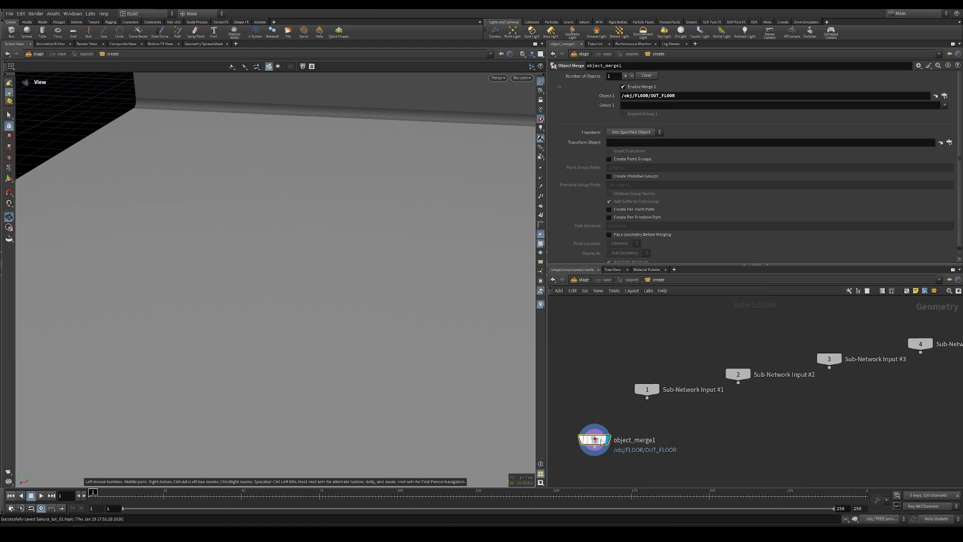
pyautogui.click(945, 96)
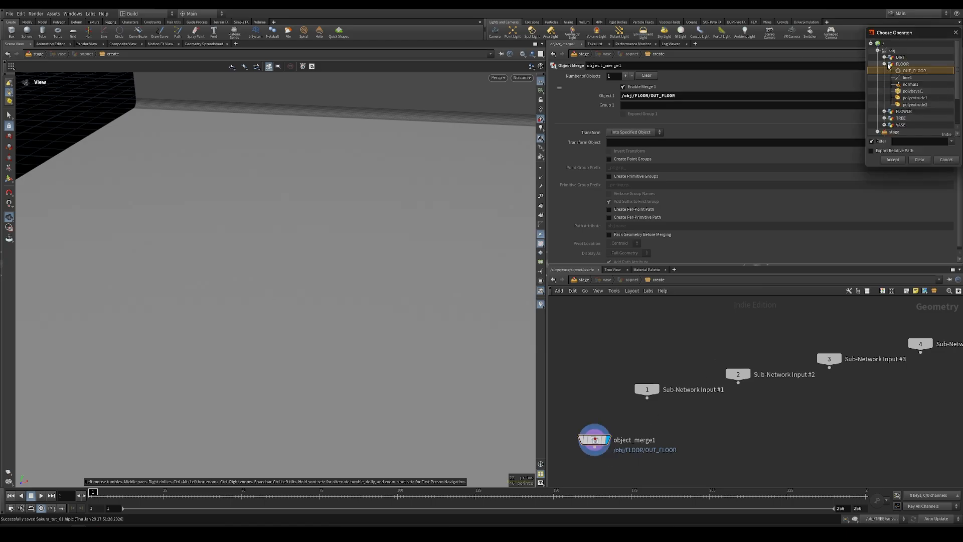
pyautogui.click(884, 64)
pyautogui.click(884, 84)
pyautogui.doubleClick(907, 93)
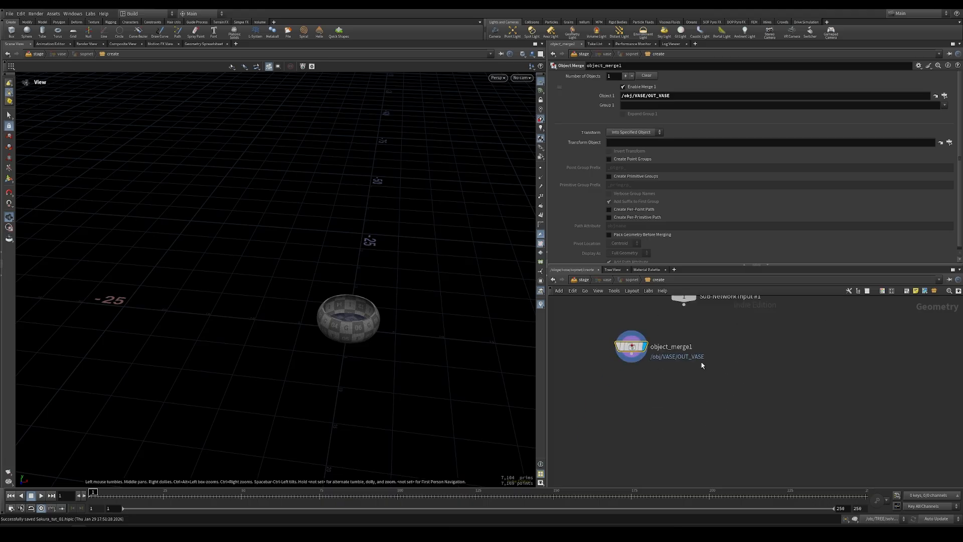
# Step: Duplicate the vase Object Merge and point the copy at /obj/DIRT/OUT_DIRT
pyautogui.click(726, 347)
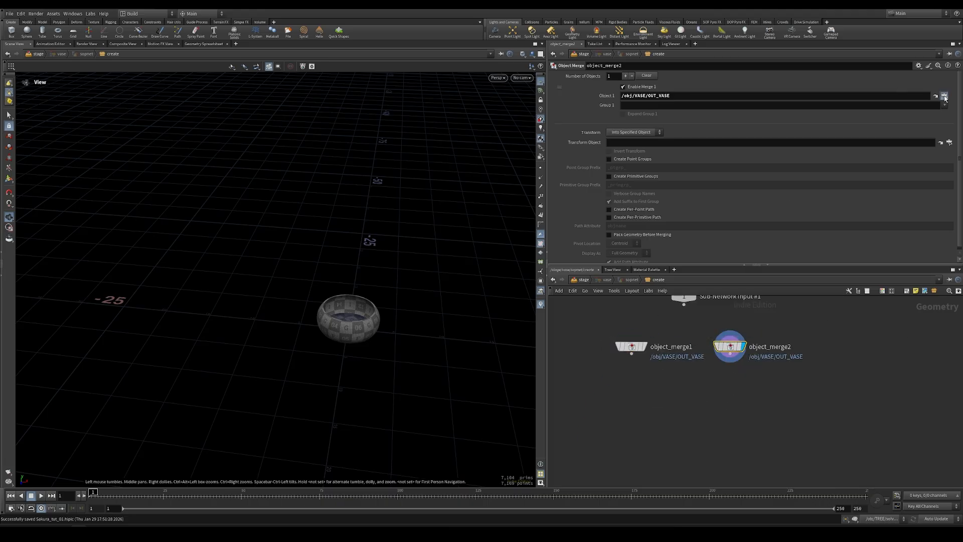
pyautogui.click(944, 96)
pyautogui.click(885, 56)
pyautogui.click(908, 64)
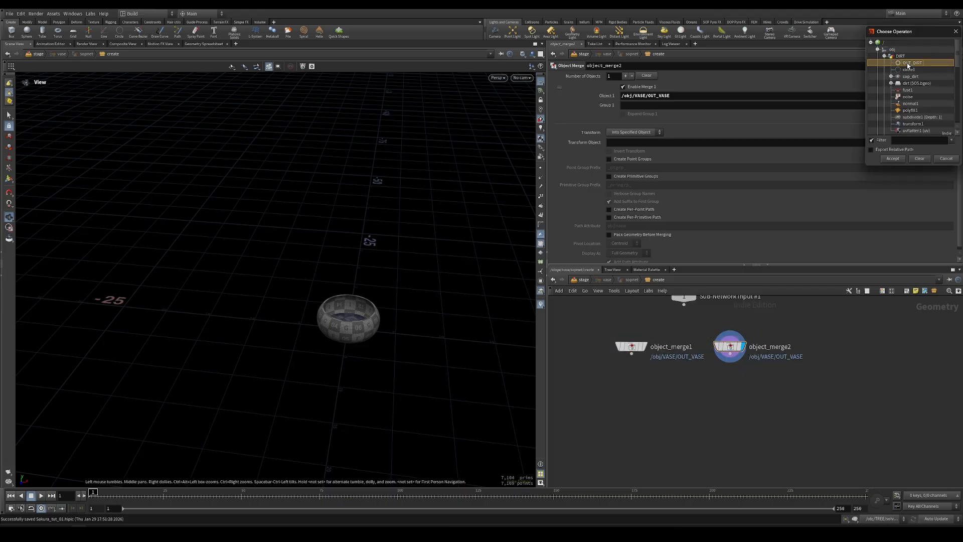
pyautogui.doubleClick(907, 64)
# Step: Add a Group node, wire it below the vase Object Merge and display its output
pyautogui.press('Tab')
pyautogui.write('group')
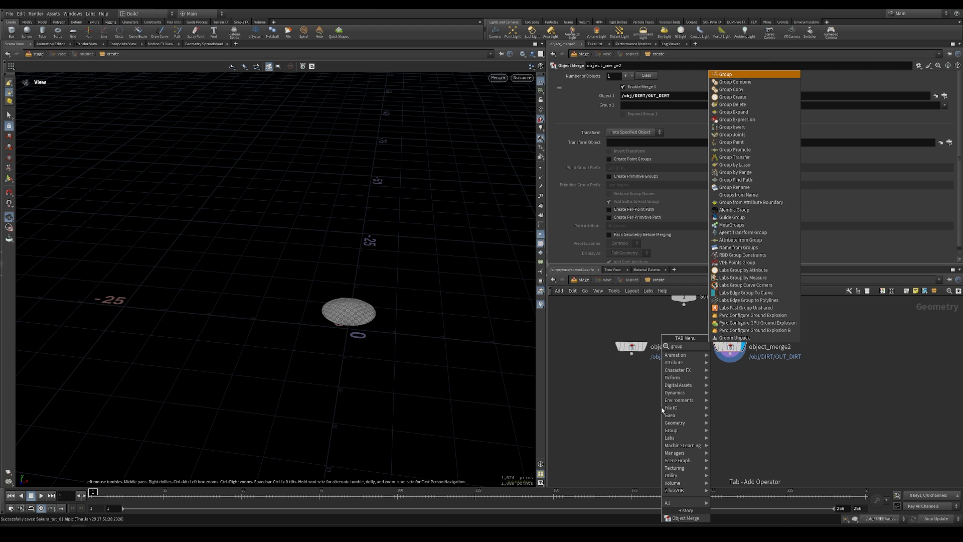
pyautogui.press('Escape')
pyautogui.click(631, 385)
pyautogui.moveTo(632, 354); pyautogui.dragTo(631, 397)
pyautogui.click(641, 395)
pyautogui.click(646, 395)
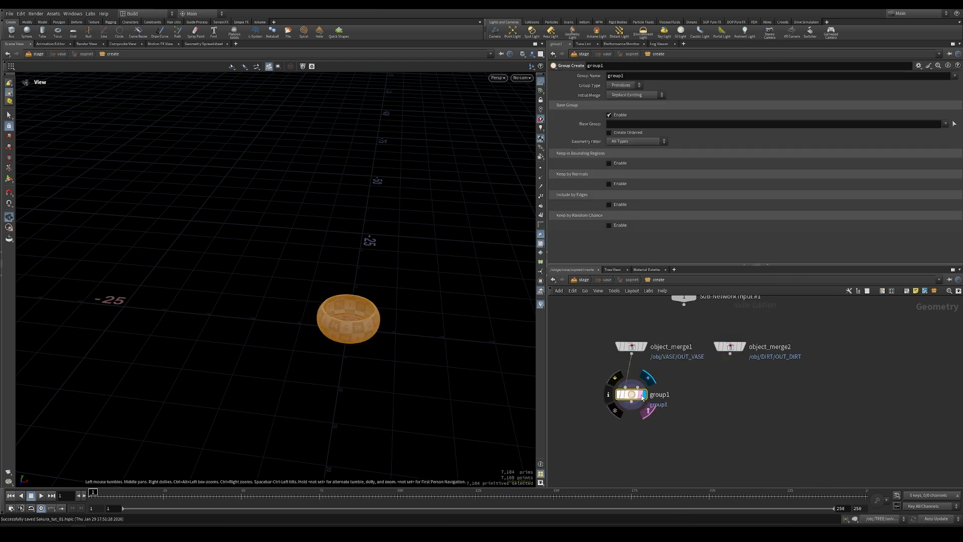
# Step: Set the new Group node's group name to vase and check the geometry info of its input
pyautogui.click(662, 75)
pyautogui.write('vase')
pyautogui.press('Return')
pyautogui.middleClick(637, 347)
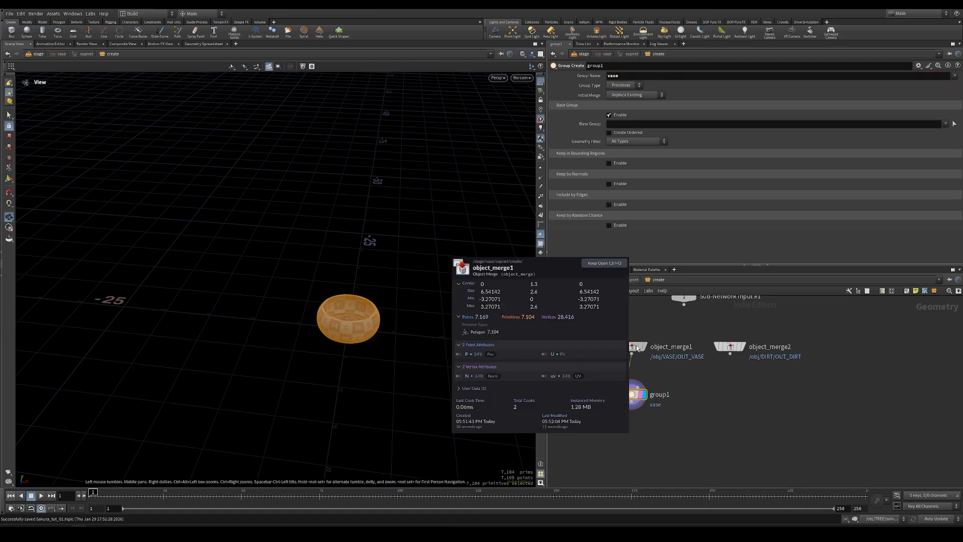
# Step: Copy the Group node onto the dirt Object Merge branch and set its group name to dirt
pyautogui.keyDown('alt'); pyautogui.moveTo(635, 397); pyautogui.dragTo(730, 354); pyautogui.keyUp('alt')
pyautogui.click(636, 76)
pyautogui.write('dirt')
pyautogui.press('Return')
# Step: Add a Merge node, wire the vase and dirt Group nodes into it and display the result
pyautogui.press('Tab')
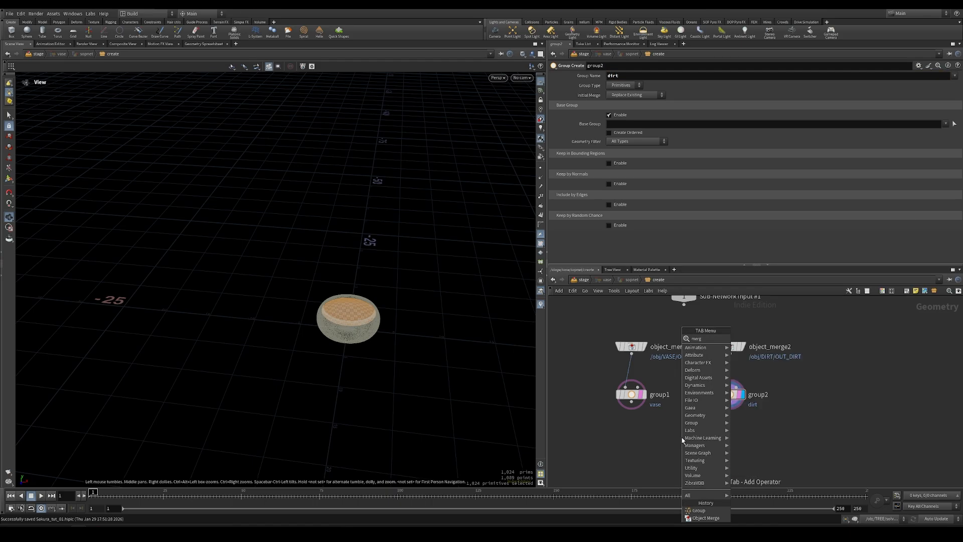
pyautogui.write('merg')
pyautogui.press('Return')
pyautogui.click(683, 438)
pyautogui.moveTo(585, 381); pyautogui.dragTo(733, 407)
pyautogui.moveTo(730, 403); pyautogui.dragTo(684, 431)
pyautogui.moveTo(617, 442); pyautogui.dragTo(687, 454)
pyautogui.click(695, 438)
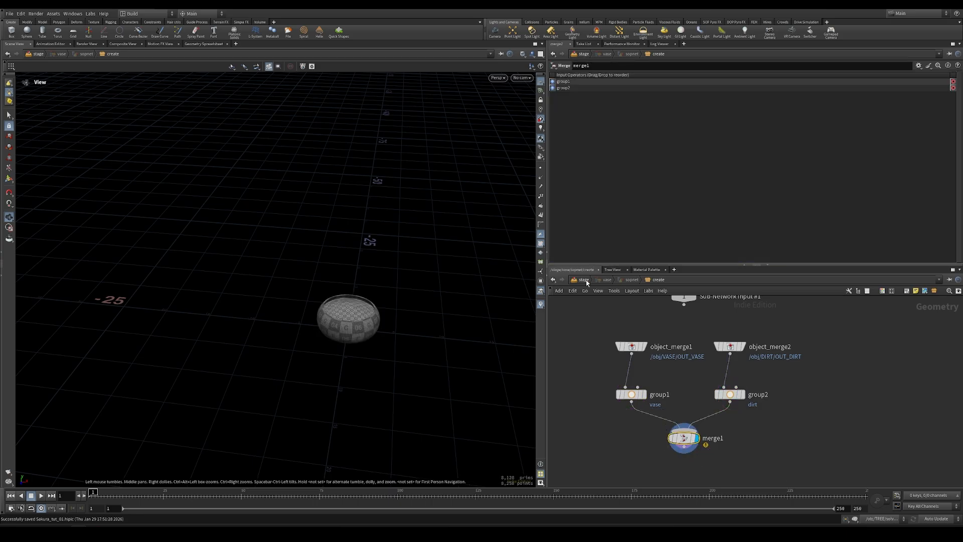
# Step: Back on the stage, enable Subset Groups in the vase node's import data and choose the dirt and vase groups
pyautogui.click(584, 280)
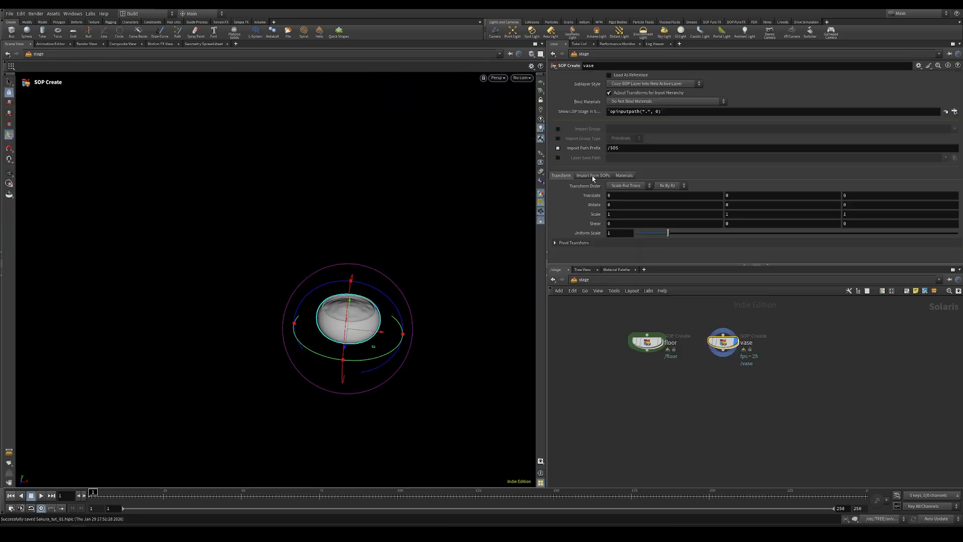
pyautogui.click(593, 176)
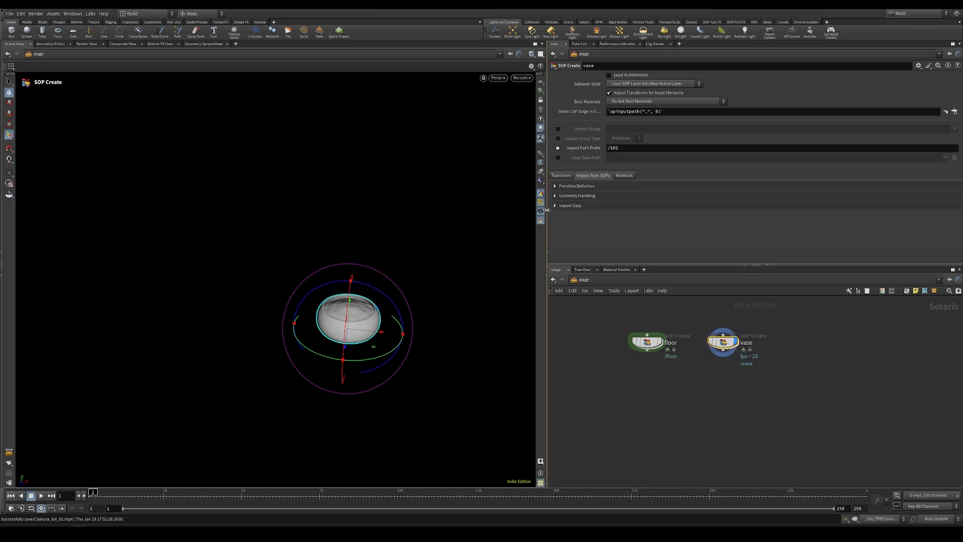
pyautogui.click(571, 205)
pyautogui.scroll(-5, 584, 208)
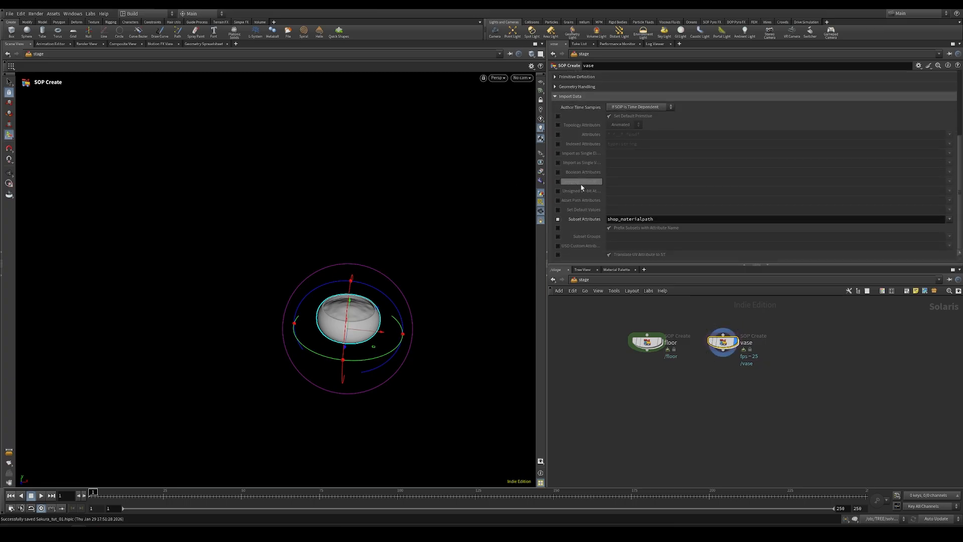
pyautogui.click(558, 237)
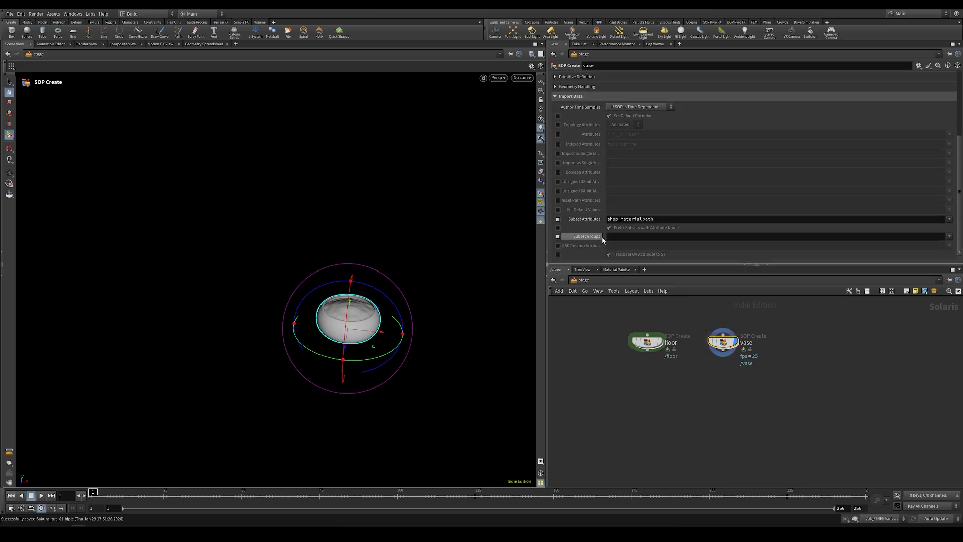
pyautogui.click(949, 237)
pyautogui.click(952, 246)
pyautogui.click(952, 253)
# Step: Add a Merge node on the stage that combines the floor and vase nodes
pyautogui.press('Tab')
pyautogui.write('merge')
pyautogui.press('Return')
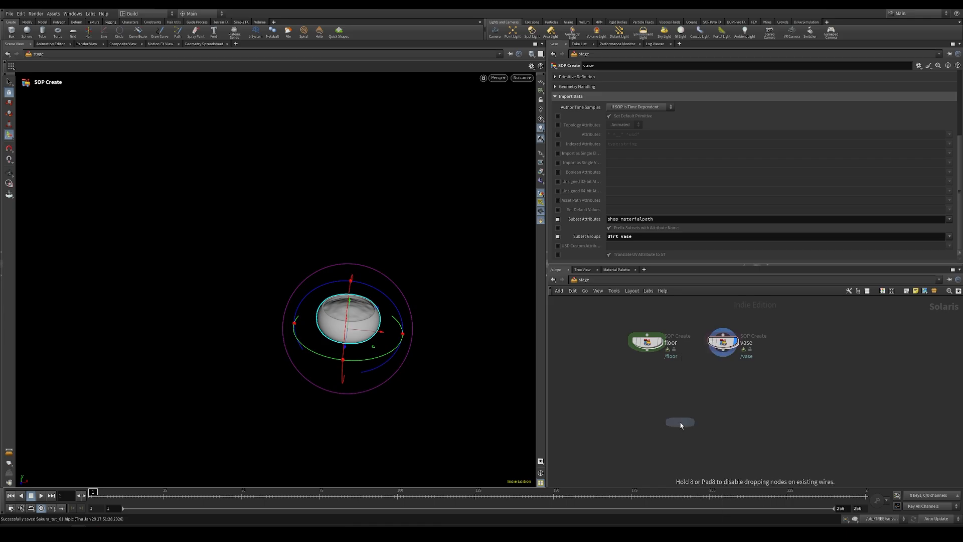
pyautogui.click(691, 401)
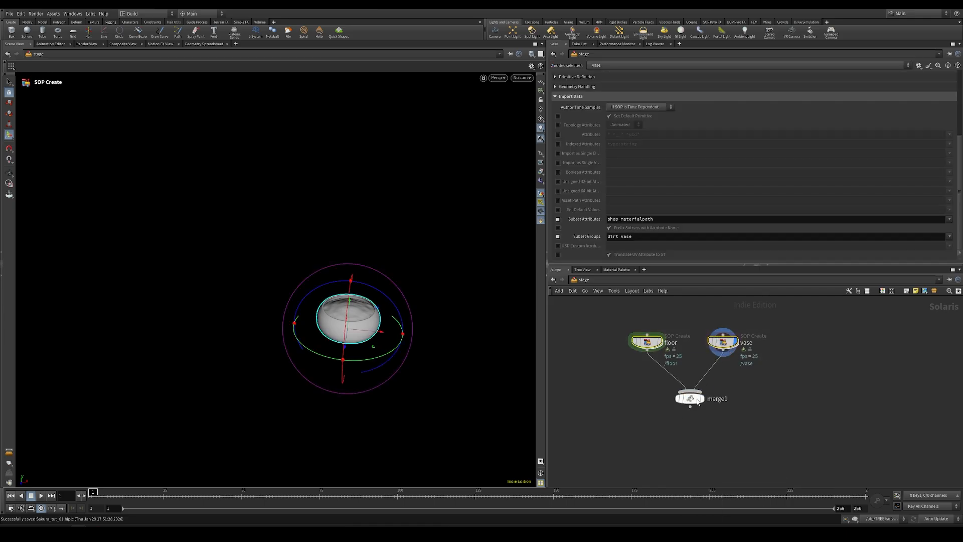
# Step: Add a Dome Light node below the stage Merge node
pyautogui.press('Tab')
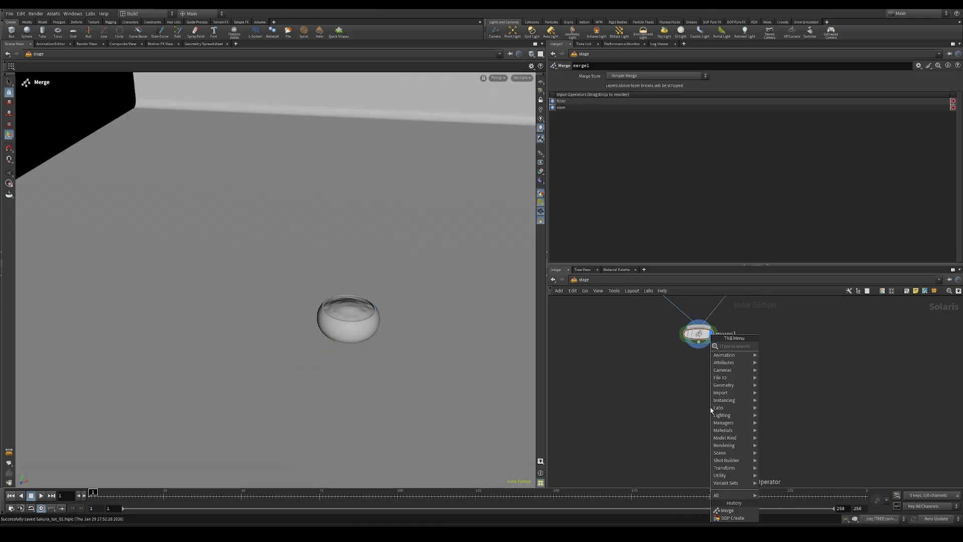
pyautogui.write('dome')
pyautogui.press('Return')
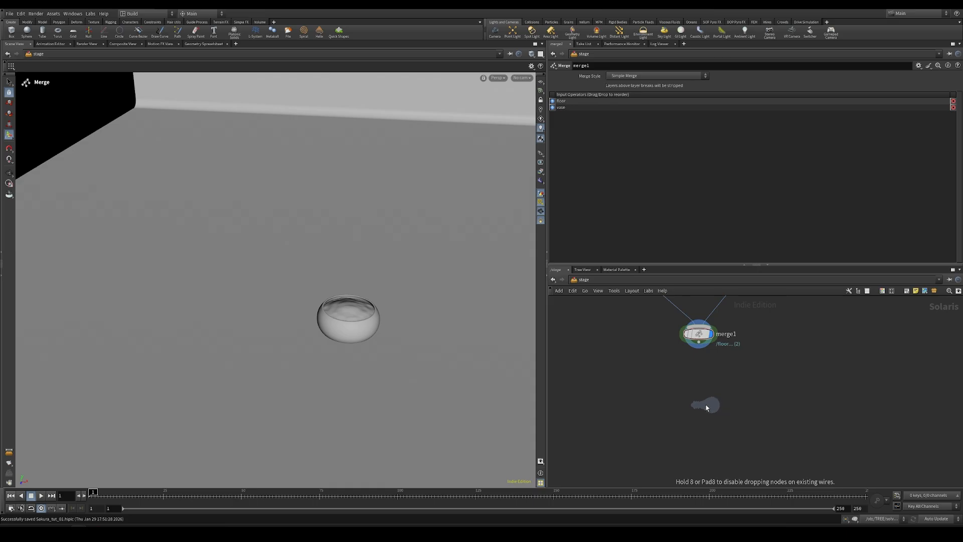
pyautogui.click(702, 384)
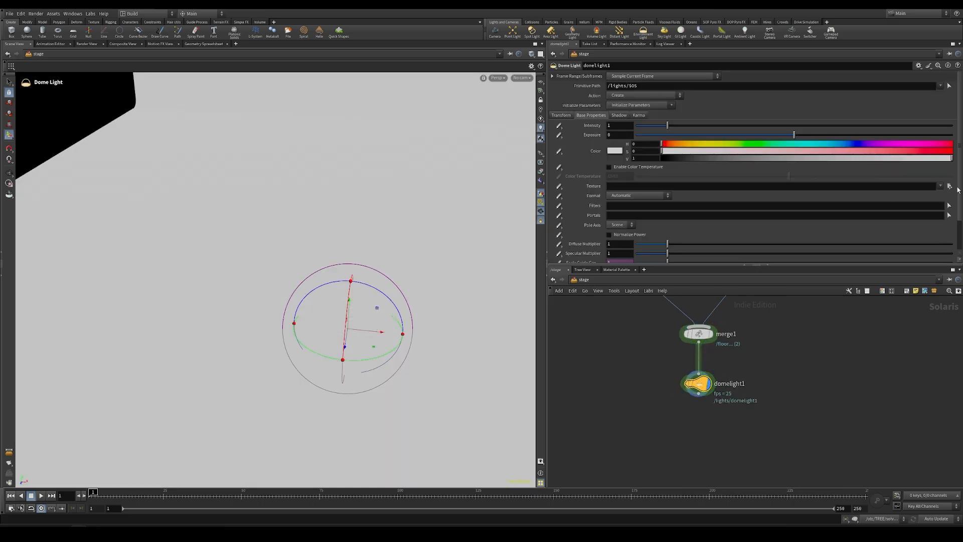
# Step: Load C:/HDRI/HR_INT-001_NaturalStudio_NAD.hdr as the dome light's texture and check the lighting on the vase
pyautogui.click(949, 185)
pyautogui.click(699, 172)
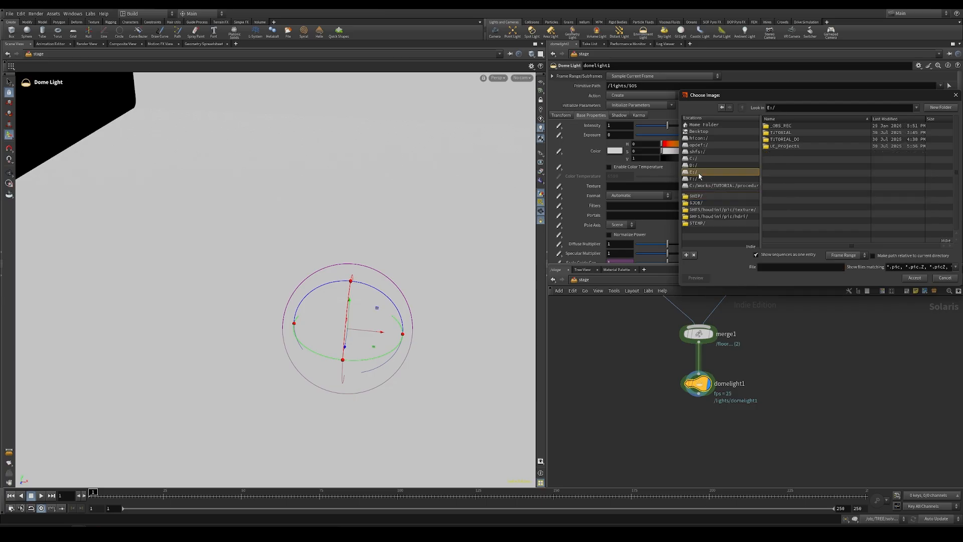
pyautogui.click(701, 177)
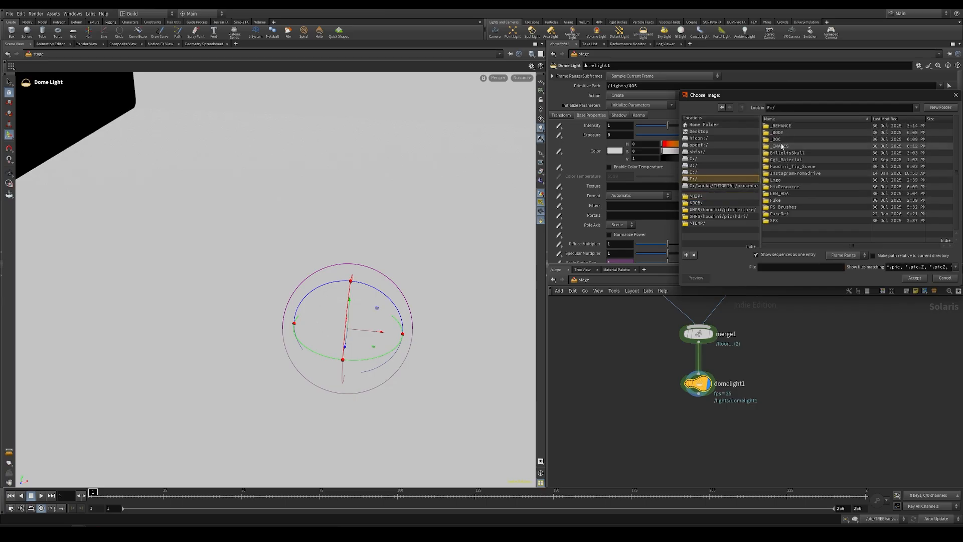
pyautogui.click(694, 159)
pyautogui.doubleClick(784, 159)
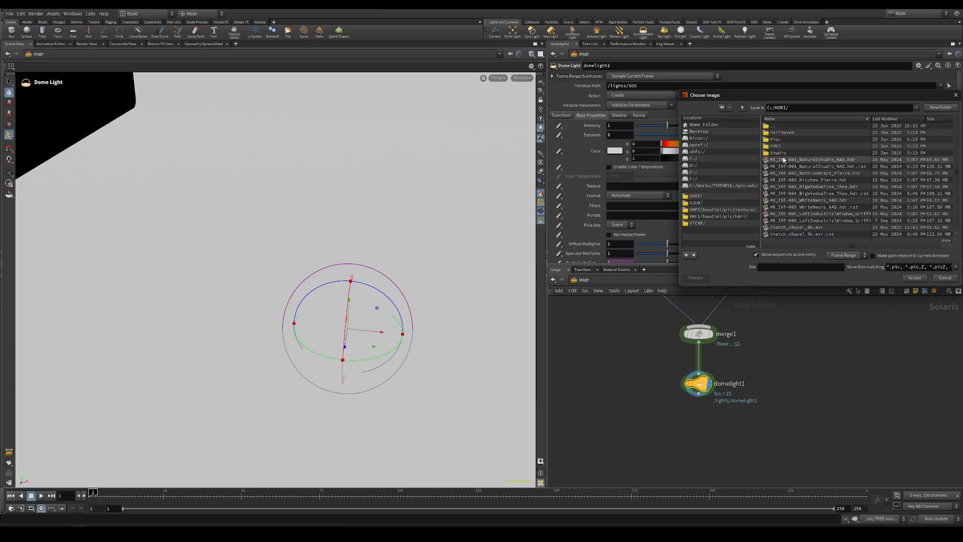
pyautogui.doubleClick(807, 160)
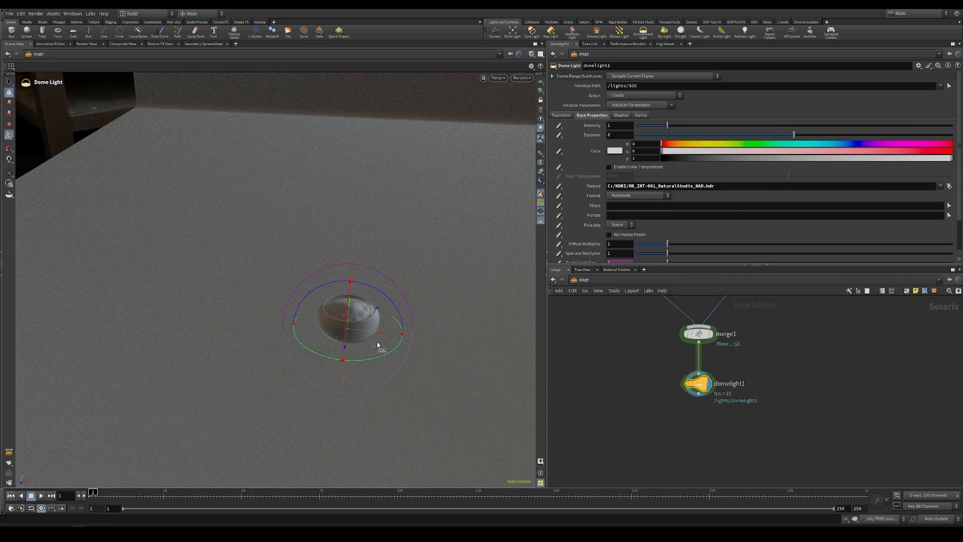
pyautogui.keyDown('alt'); pyautogui.moveTo(381, 348); pyautogui.dragTo(384, 320); pyautogui.keyUp('alt')
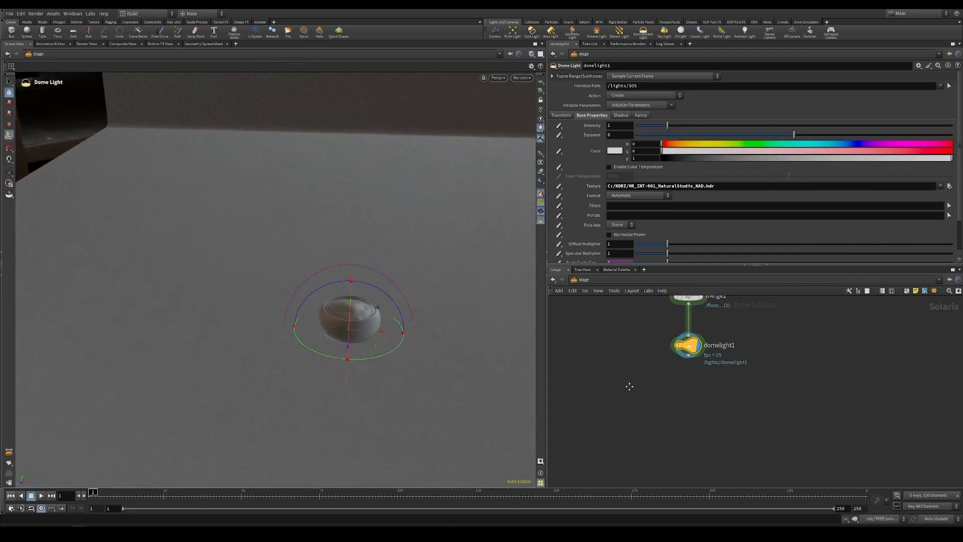
# Step: Add a Material Library node below the dome light
pyautogui.press('Tab')
pyautogui.write('mate')
pyautogui.press('Return')
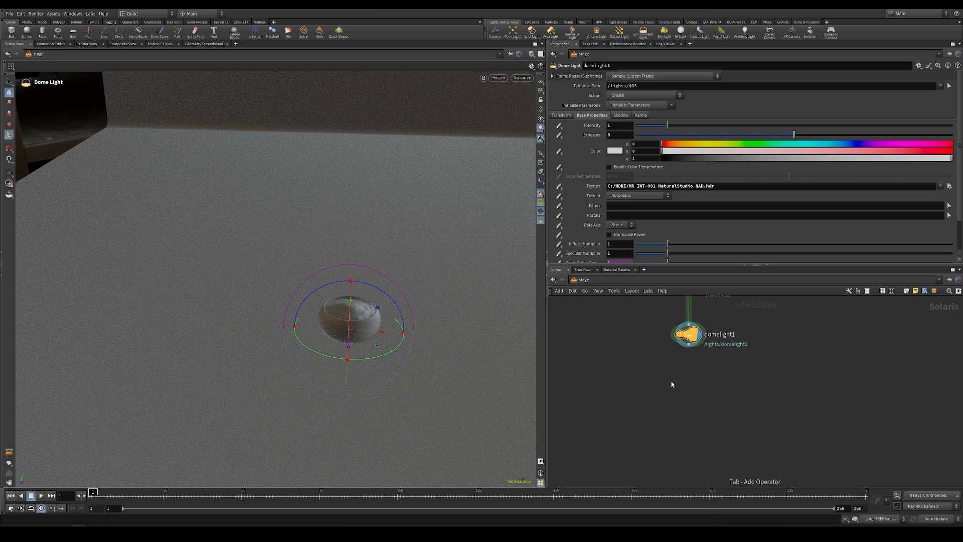
pyautogui.click(685, 376)
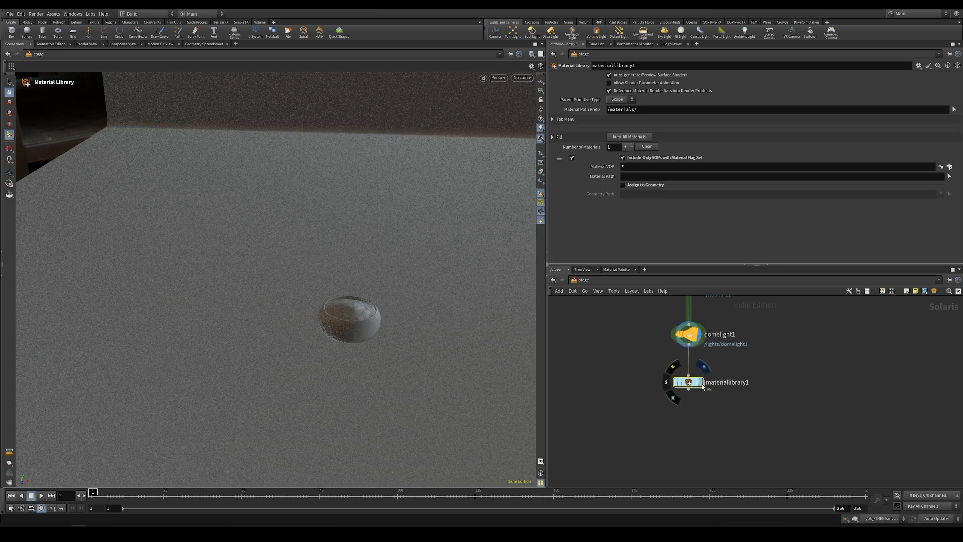
# Step: Inside the material library, add a Karma Material Builder and name it floor
pyautogui.doubleClick(690, 383)
pyautogui.press('Tab')
pyautogui.write('kar')
pyautogui.press('Return')
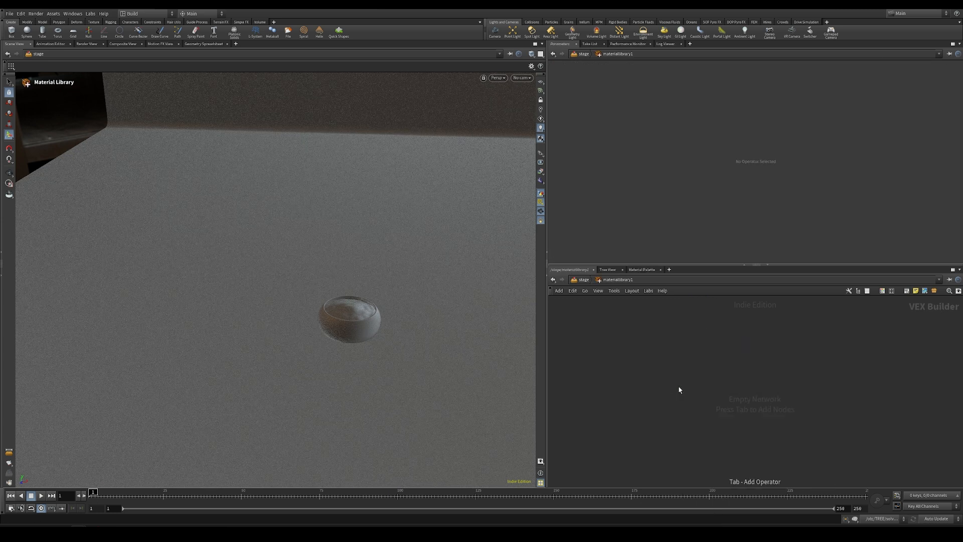
pyautogui.click(679, 389)
pyautogui.press('Tab')
pyautogui.write('ka')
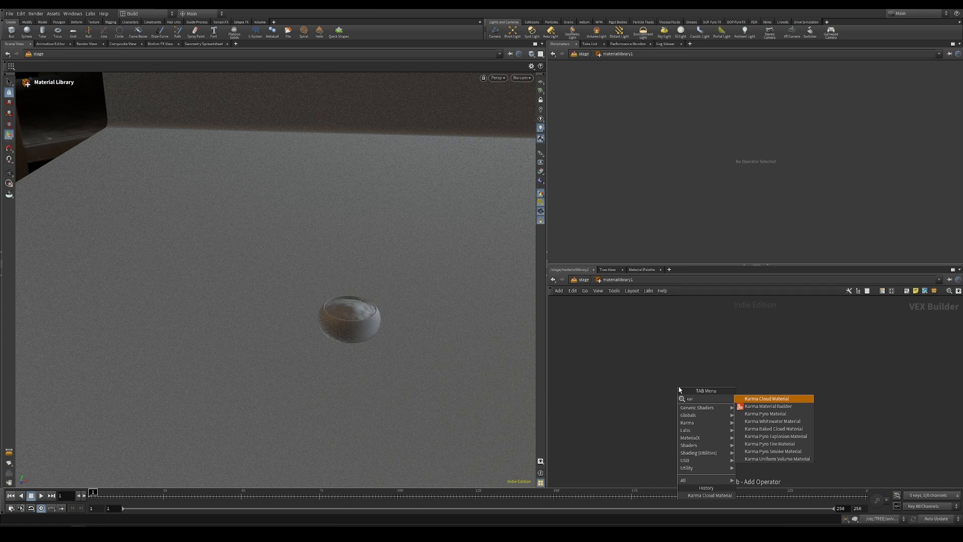
pyautogui.click(760, 408)
pyautogui.click(698, 368)
pyautogui.click(691, 357)
pyautogui.write('floor')
pyautogui.press('Return')
# Step: Duplicate the floor material twice and name the copies vase and dirt
pyautogui.moveTo(695, 371); pyautogui.dragTo(703, 410)
pyautogui.click(696, 395)
pyautogui.write('vase')
pyautogui.press('Return')
pyautogui.moveTo(625, 413); pyautogui.dragTo(622, 363, button='middle')
pyautogui.keyDown('alt'); pyautogui.moveTo(701, 355); pyautogui.dragTo(702, 418); pyautogui.keyUp('alt')
pyautogui.click(688, 408)
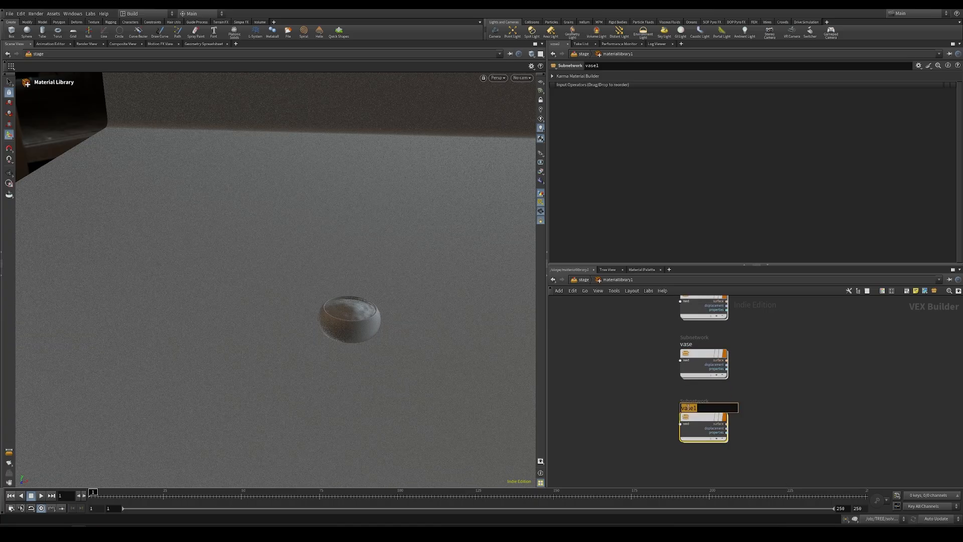
pyautogui.write('dirt')
pyautogui.press('Return')
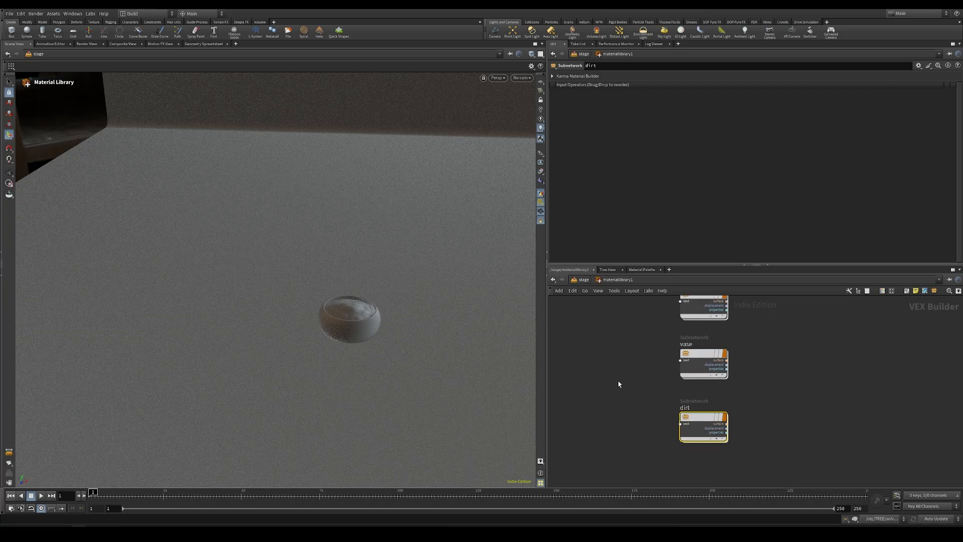
pyautogui.moveTo(618, 384); pyautogui.dragTo(623, 414, button='middle')
# Step: Pull the dome light out of the stage chain and place it below the material library, moving the library up under the merge
pyautogui.keyDown('alt'); pyautogui.moveTo(346, 322); pyautogui.dragTo(501, 312, button='right'); pyautogui.keyUp('alt')
pyautogui.keyDown('alt'); pyautogui.moveTo(346, 326); pyautogui.dragTo(372, 327); pyautogui.keyUp('alt')
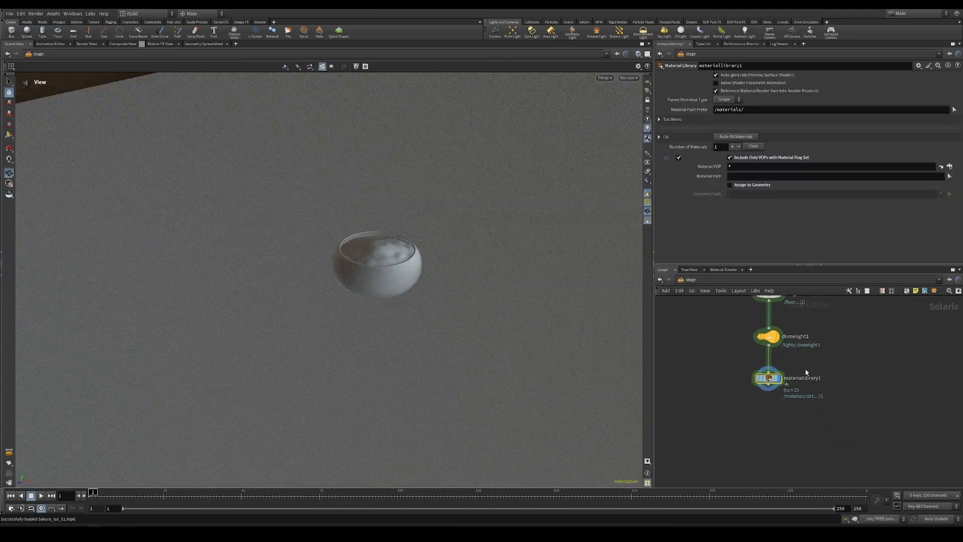
pyautogui.scroll(-3, 791, 374)
pyautogui.moveTo(776, 348); pyautogui.dragTo(776, 416)
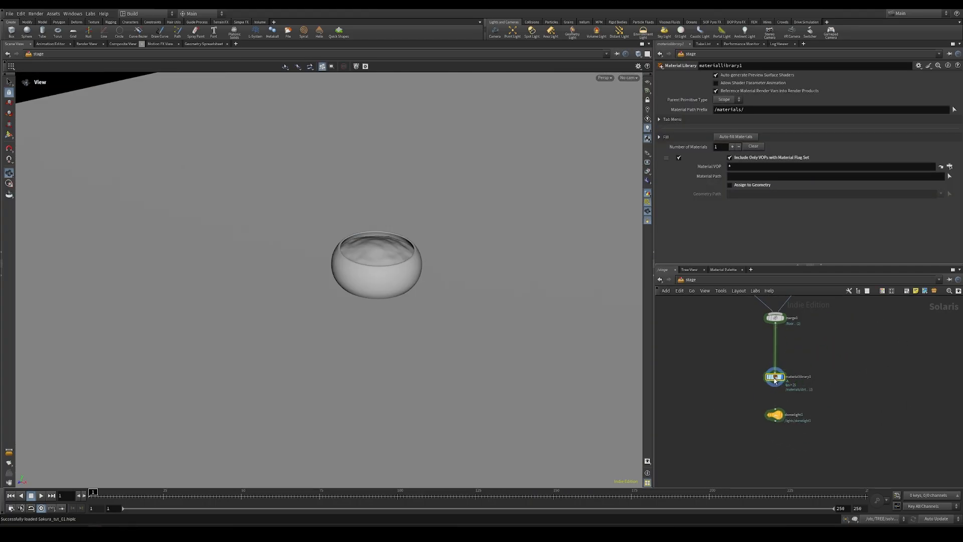
pyautogui.moveTo(775, 380); pyautogui.dragTo(775, 349)
# Step: Add a Material Linker node between the material library and the dome light
pyautogui.scroll(2, 775, 377)
pyautogui.press('Tab')
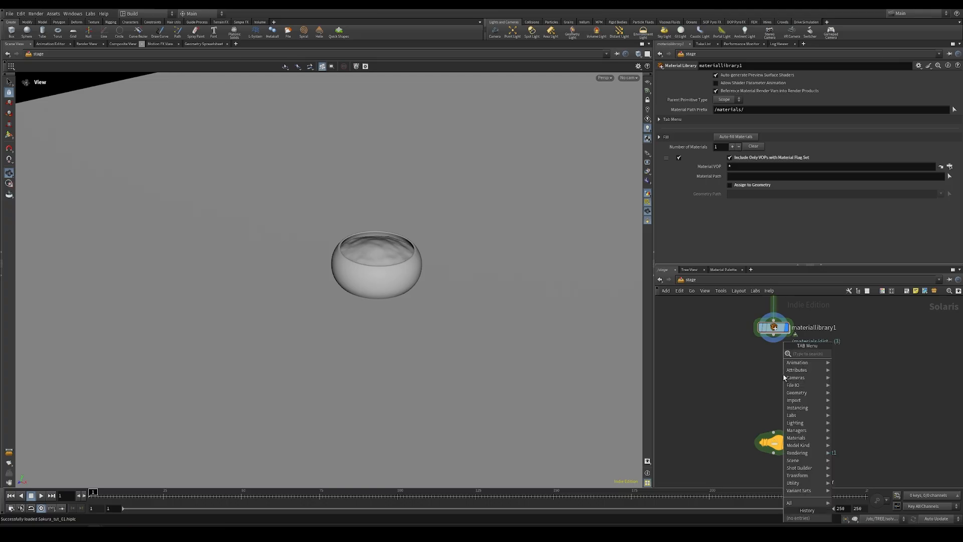
pyautogui.write('linker')
pyautogui.press('Down')
pyautogui.press('Return')
pyautogui.click(774, 391)
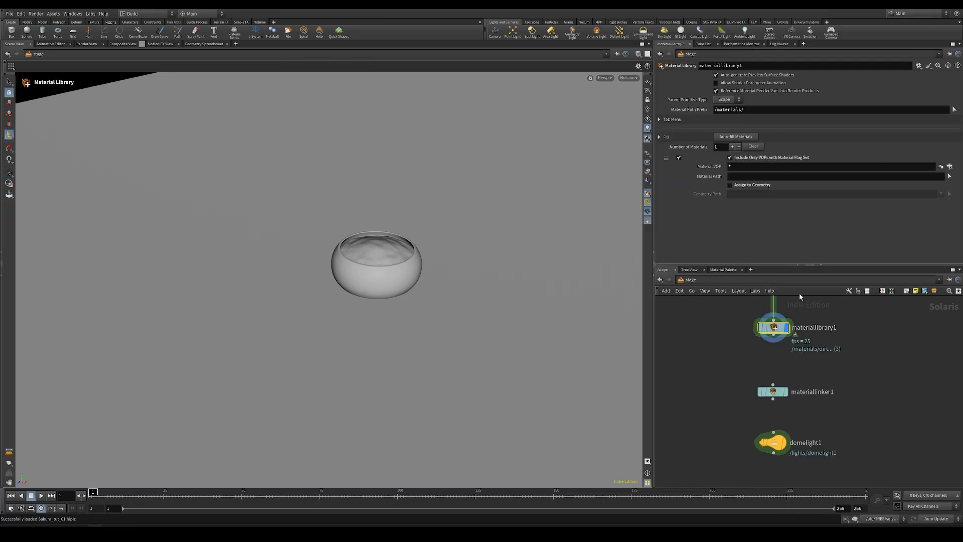
# Step: Auto-fill the material library's entries, then wire the library into the Material Linker and display the linker
pyautogui.click(733, 137)
pyautogui.scroll(-3, 812, 237)
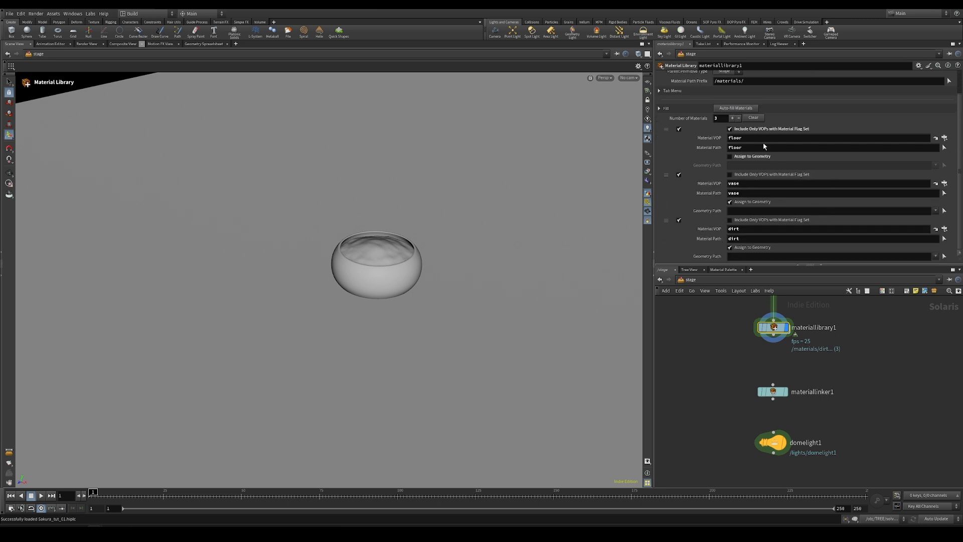
pyautogui.click(773, 334)
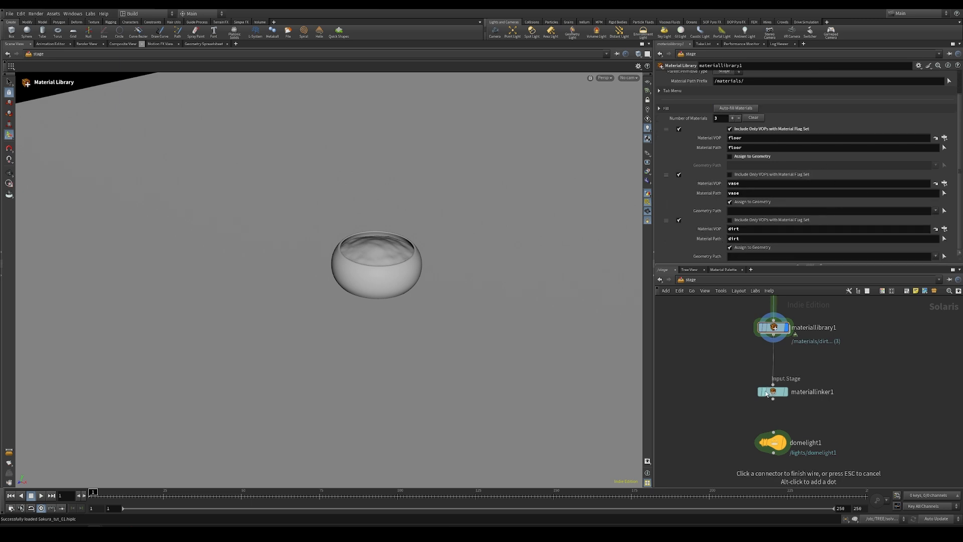
pyautogui.click(766, 394)
pyautogui.click(772, 392)
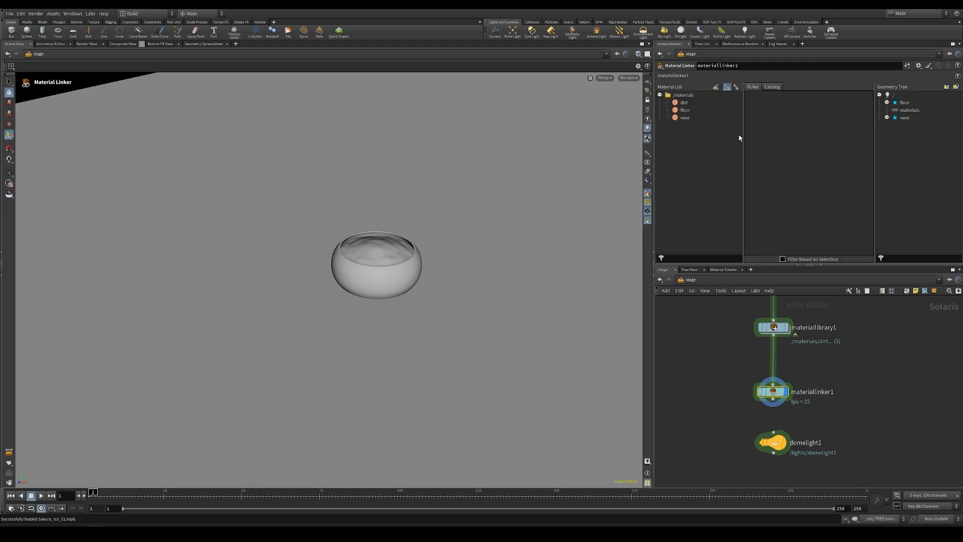
# Step: In the Material Linker, assign the floor material to the floor primitive and the vase material to the vase primitive
pyautogui.moveTo(685, 110); pyautogui.dragTo(793, 121)
pyautogui.moveTo(903, 102); pyautogui.dragTo(782, 106)
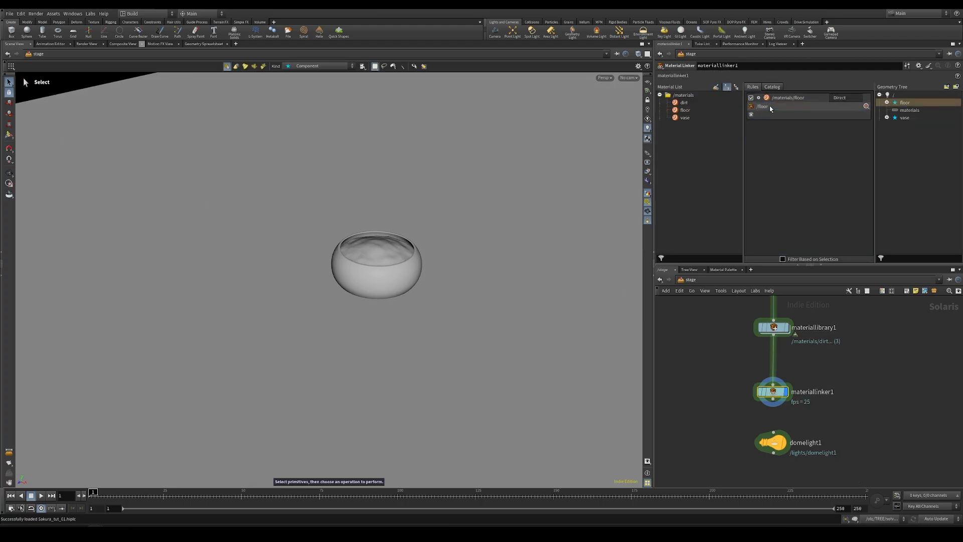
pyautogui.moveTo(685, 117); pyautogui.dragTo(782, 130)
pyautogui.moveTo(904, 118); pyautogui.dragTo(780, 136)
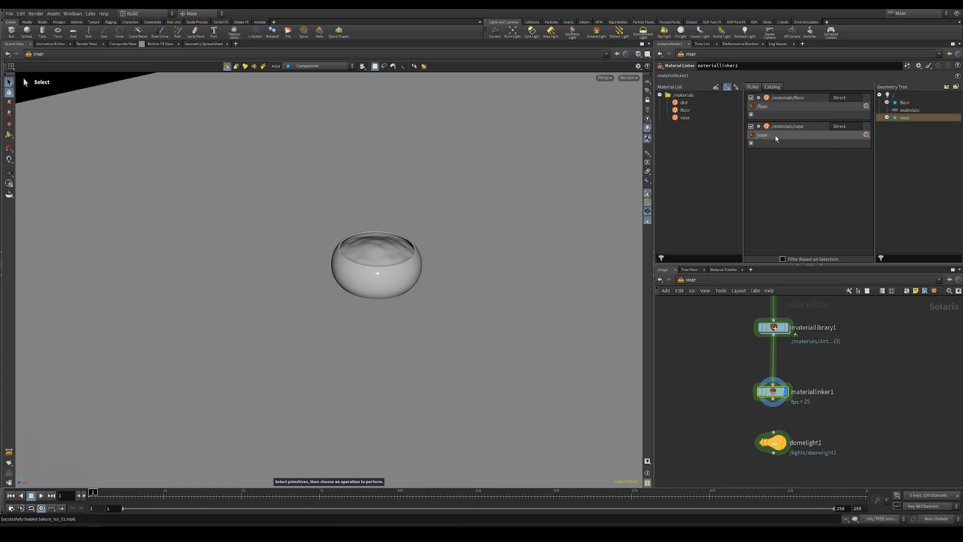
pyautogui.doubleClick(776, 138)
pyautogui.click(711, 156)
pyautogui.click(769, 83)
pyautogui.write('&')
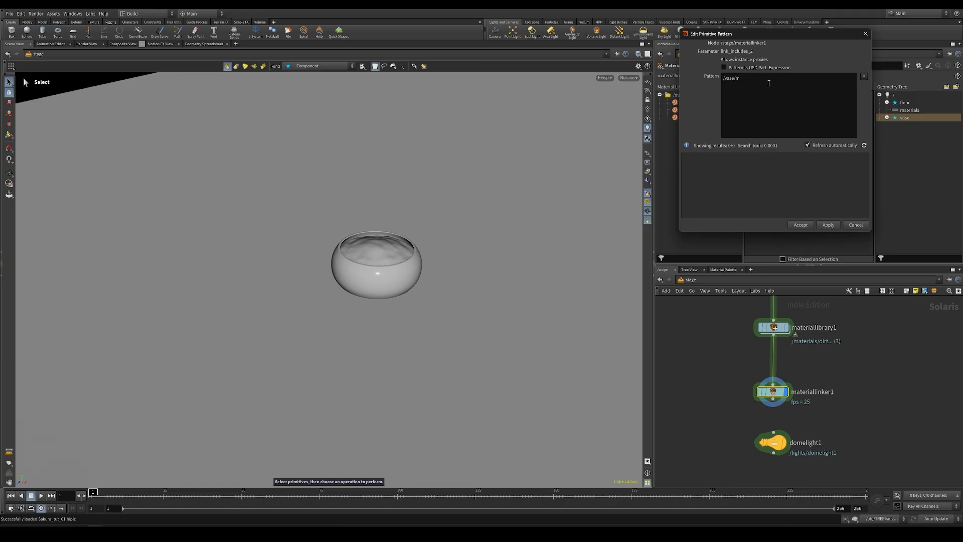
pyautogui.click(856, 225)
# Step: Look up the vase's mesh path in the scene graph and set the vase rule's primitive pattern to /vase/mesh_0/*vase*
pyautogui.click(205, 45)
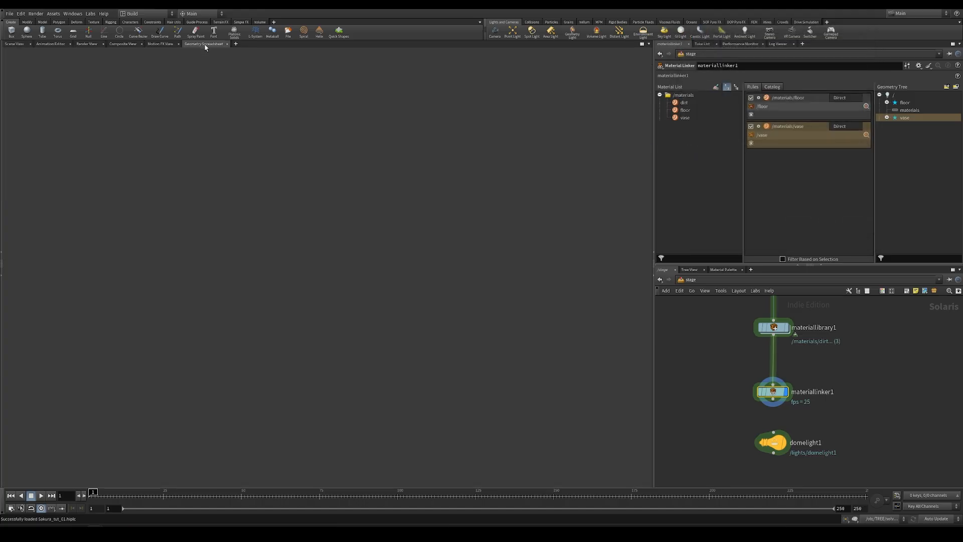
pyautogui.click(13, 129)
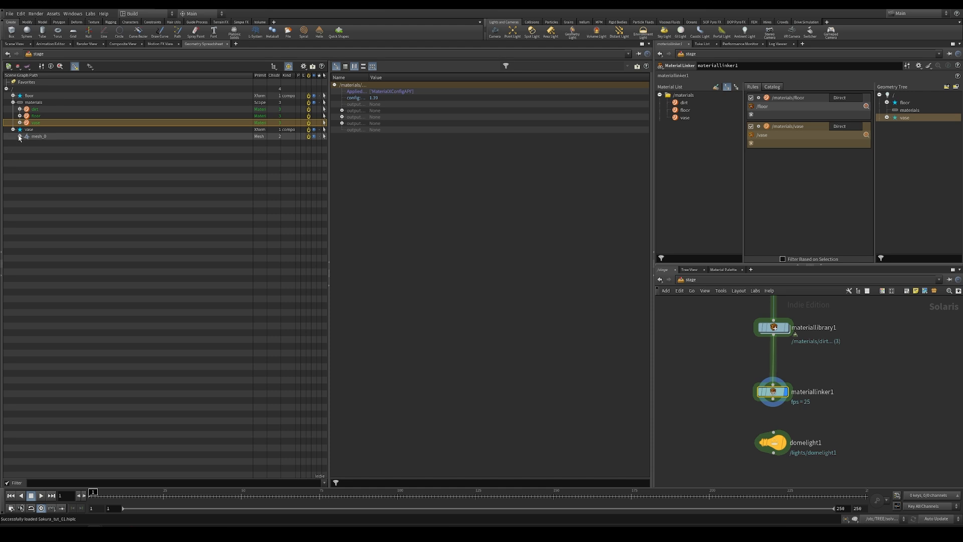
pyautogui.click(867, 135)
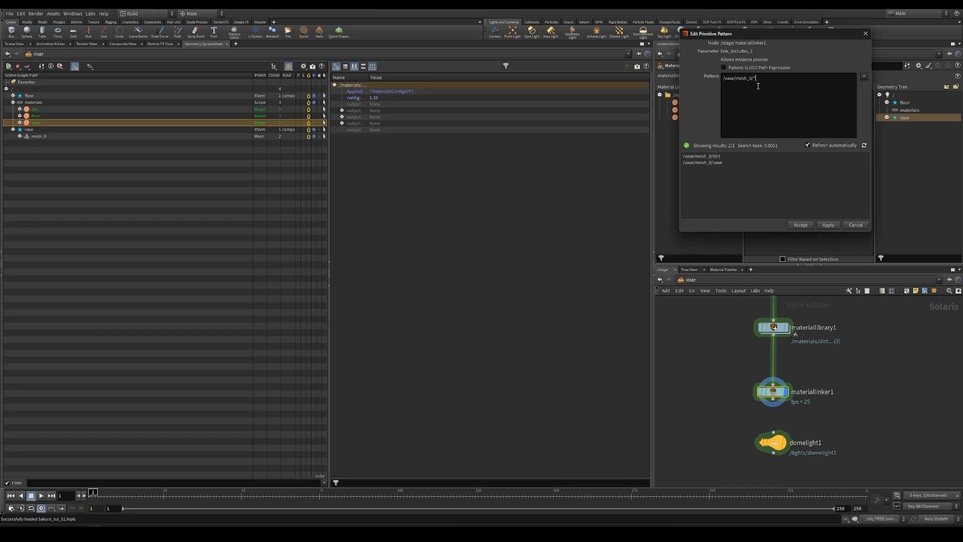
pyautogui.write('vase*')
pyautogui.click(800, 225)
# Step: Add a rule for the dirt material, reusing the vase rule's pattern as /vase/mesh_0/*dirt*
pyautogui.click(683, 118)
pyautogui.moveTo(685, 102); pyautogui.dragTo(787, 191)
pyautogui.doubleClick(796, 135)
pyautogui.hotkey('ctrl', 'a')
pyautogui.hotkey('ctrl', 'c')
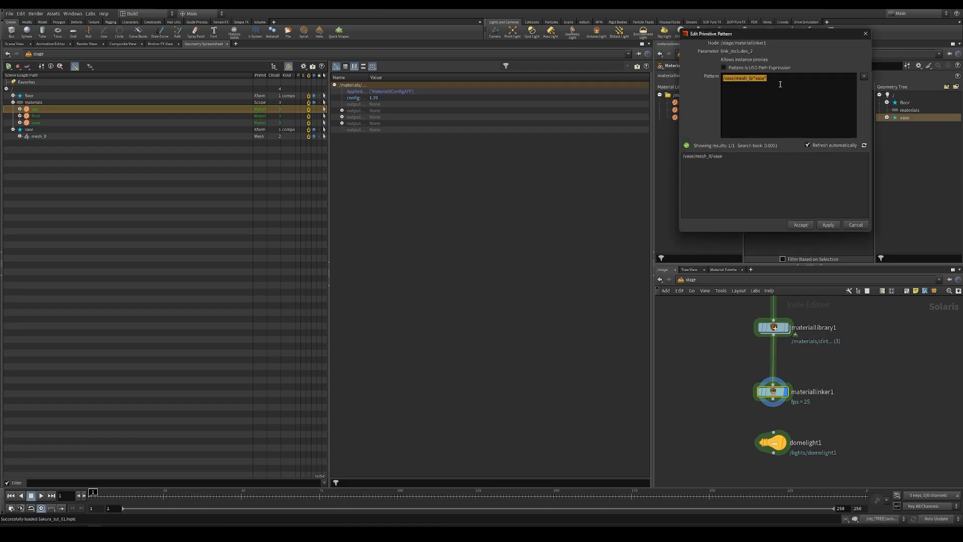
pyautogui.click(824, 225)
pyautogui.doubleClick(765, 158)
pyautogui.hotkey('ctrl', 'v')
pyautogui.click(801, 225)
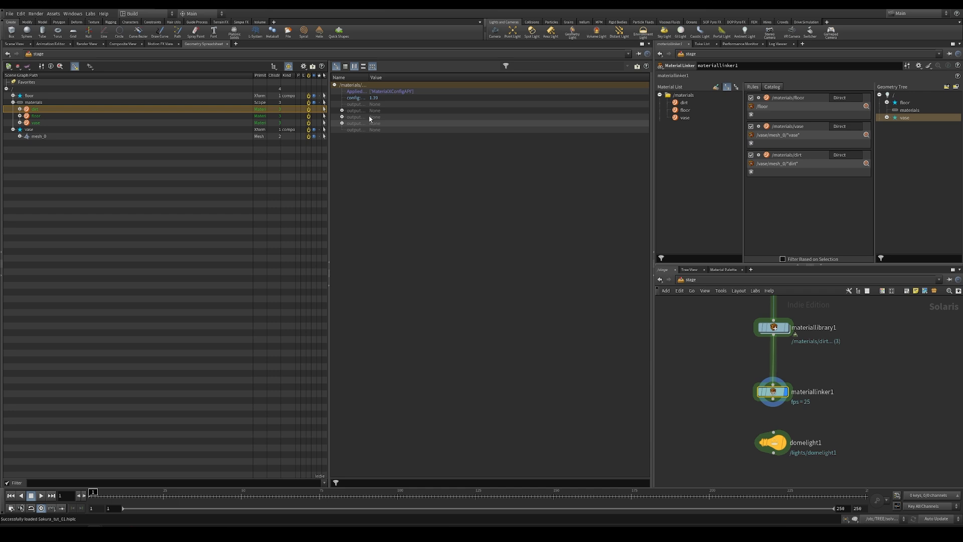
# Step: Set the base color of the vase material's standard surface to pure red
pyautogui.click(14, 44)
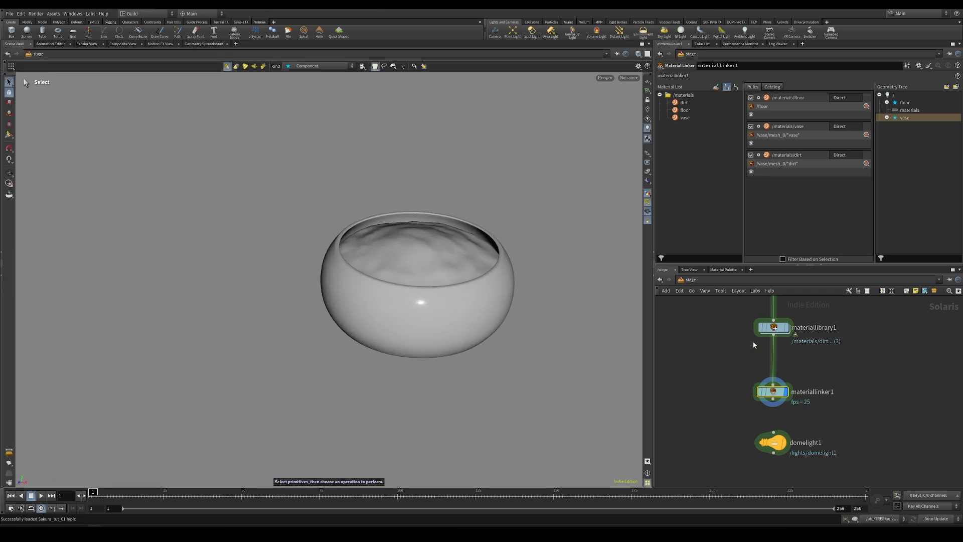
pyautogui.doubleClick(775, 330)
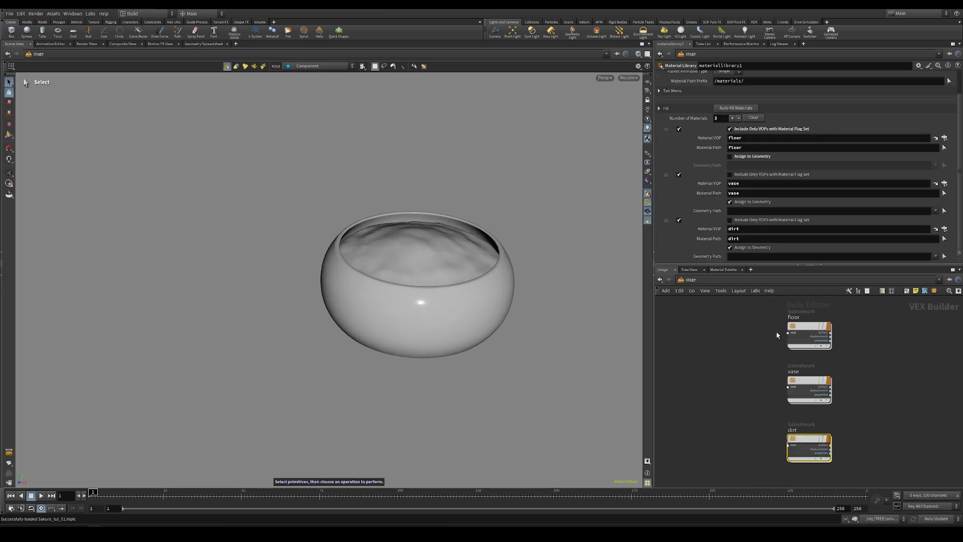
pyautogui.doubleClick(800, 389)
pyautogui.click(829, 327)
pyautogui.click(721, 108)
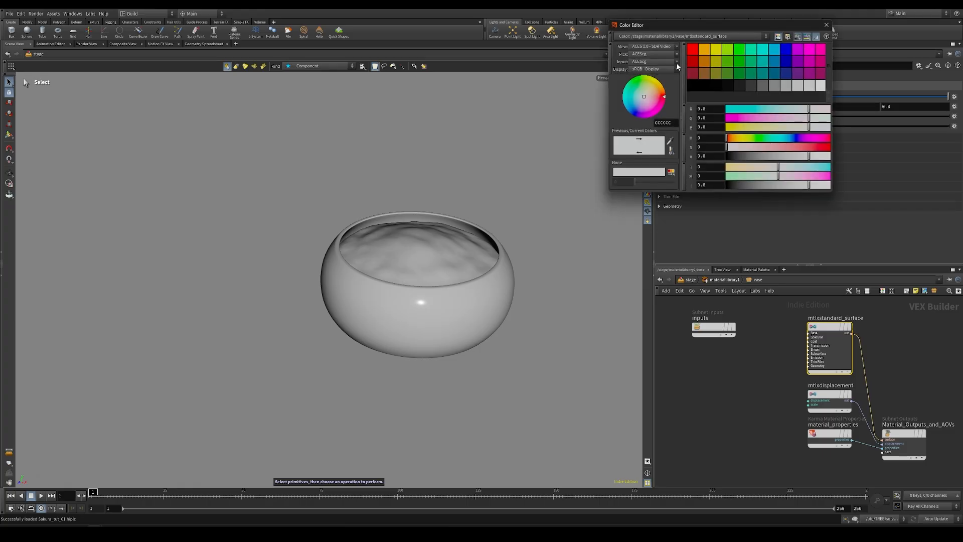
pyautogui.click(696, 51)
pyautogui.click(827, 25)
# Step: Set the base color of the dirt material's standard surface to pure blue
pyautogui.click(722, 279)
pyautogui.doubleClick(805, 428)
pyautogui.click(821, 336)
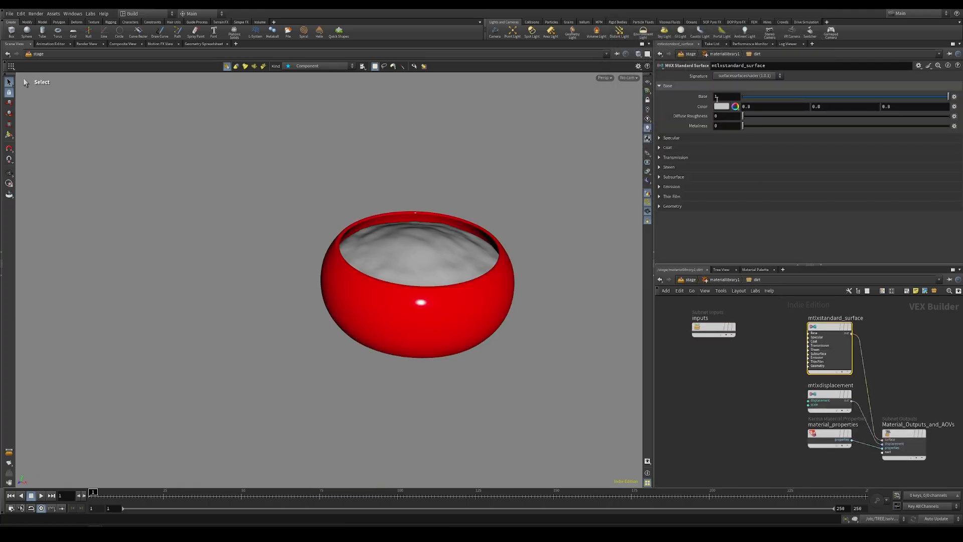
pyautogui.click(719, 106)
pyautogui.click(790, 49)
pyautogui.click(826, 24)
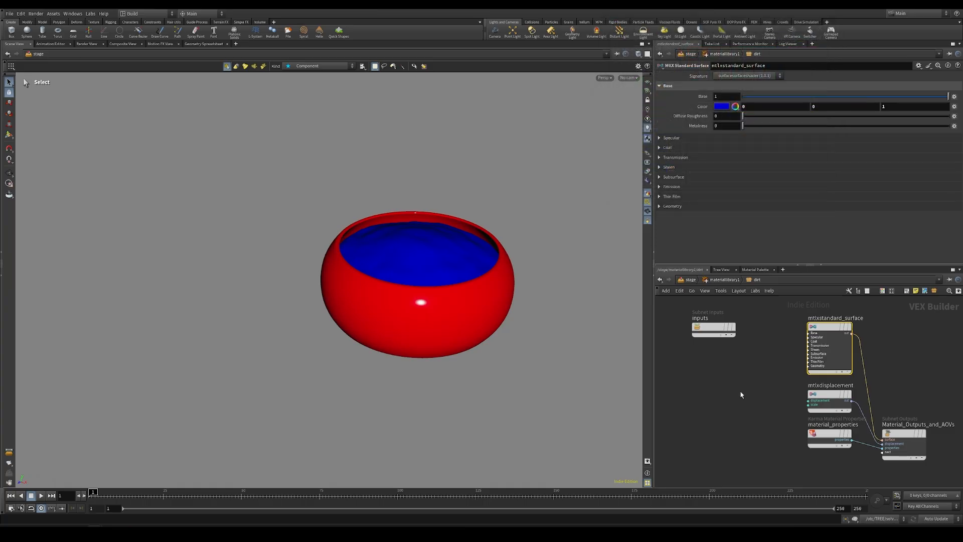
# Step: Set the floor material's base color to a dark purple, about 0.11, 0.102, 0.145
pyautogui.click(683, 282)
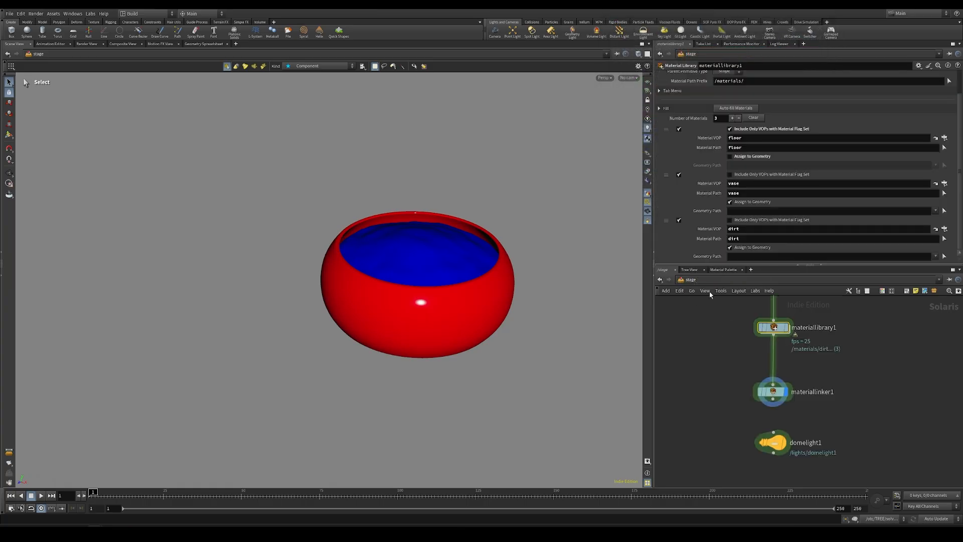
pyautogui.doubleClick(774, 327)
pyautogui.doubleClick(803, 331)
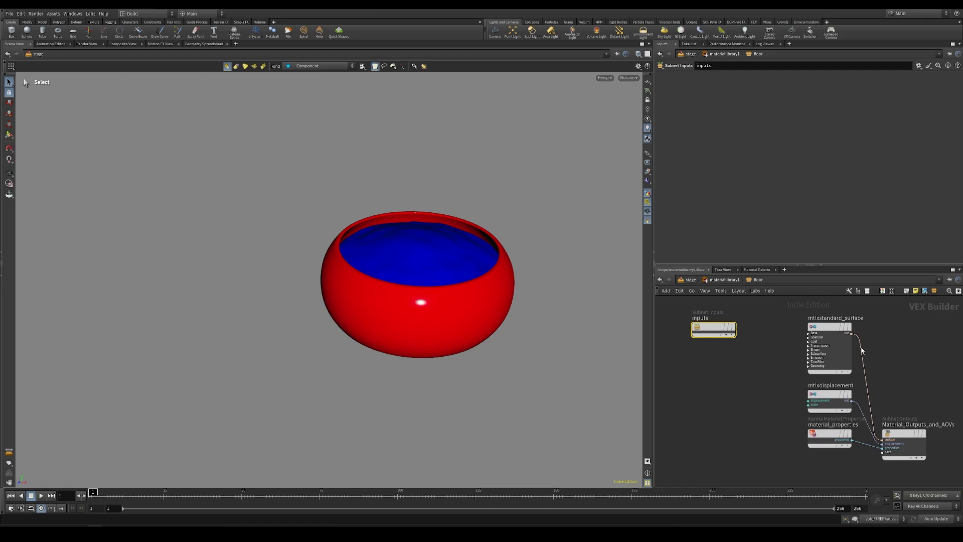
pyautogui.scroll(2, 834, 321)
pyautogui.click(828, 330)
pyautogui.keyDown('alt'); pyautogui.moveTo(420, 303); pyautogui.dragTo(451, 262); pyautogui.keyUp('alt')
pyautogui.press('s')
pyautogui.click(721, 106)
pyautogui.moveTo(756, 156); pyautogui.dragTo(739, 186)
pyautogui.moveTo(792, 148); pyautogui.dragTo(763, 148)
pyautogui.moveTo(746, 156); pyautogui.dragTo(739, 157)
pyautogui.moveTo(764, 148); pyautogui.dragTo(736, 148)
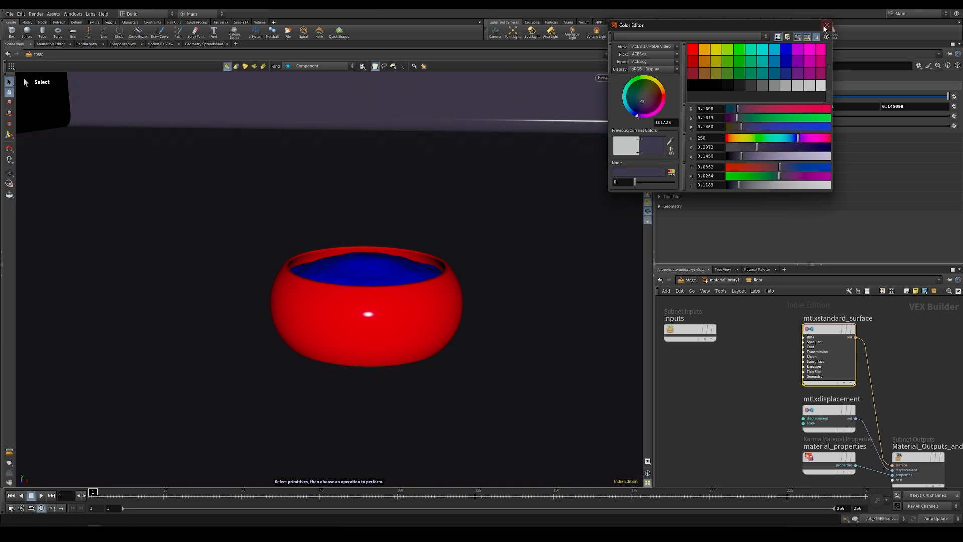
pyautogui.click(827, 25)
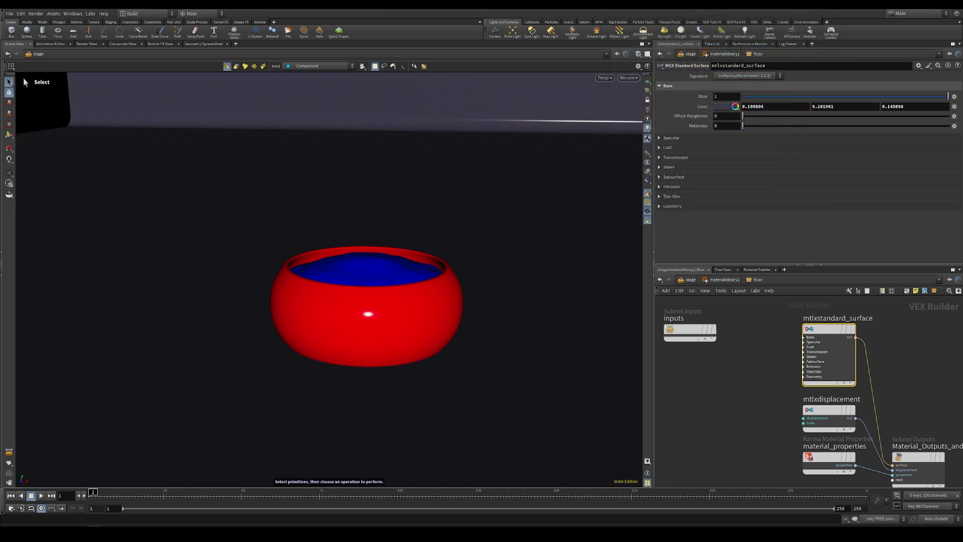
# Step: Reduce the floor material's specular weight to its minimum and return to the material library level
pyautogui.click(661, 137)
pyautogui.moveTo(809, 149); pyautogui.dragTo(659, 155)
pyautogui.press('u')
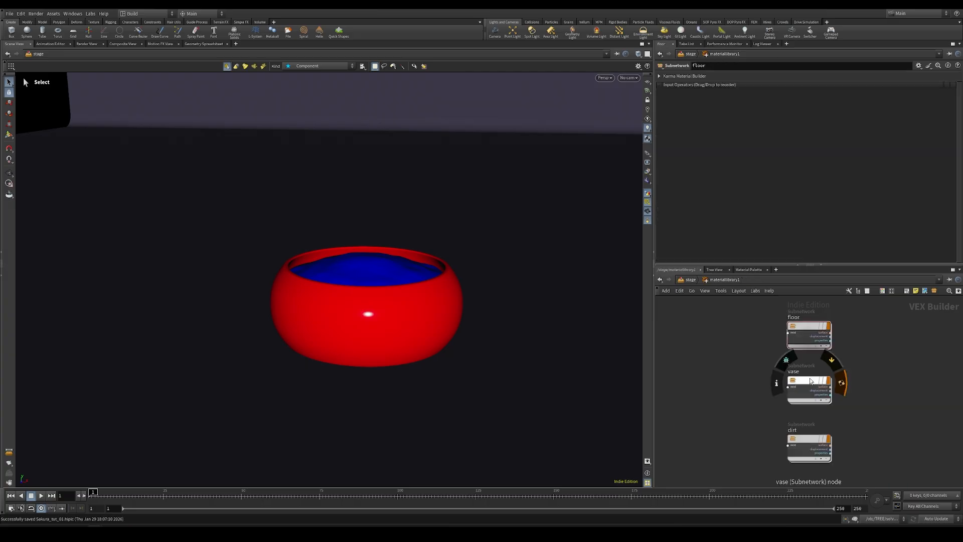
# Step: Inside the vase material, add an MtlX Image node and place it ahead of the standard surface
pyautogui.doubleClick(811, 379)
pyautogui.moveTo(734, 375); pyautogui.dragTo(732, 375, button='middle')
pyautogui.scroll(-3, 753, 371)
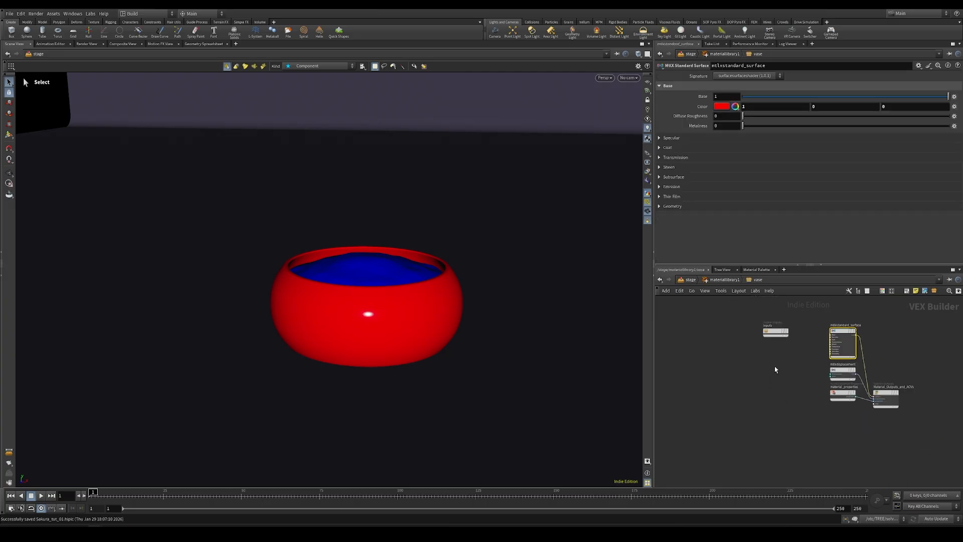
pyautogui.click(742, 364)
pyautogui.press('Tab')
pyautogui.write('mtl')
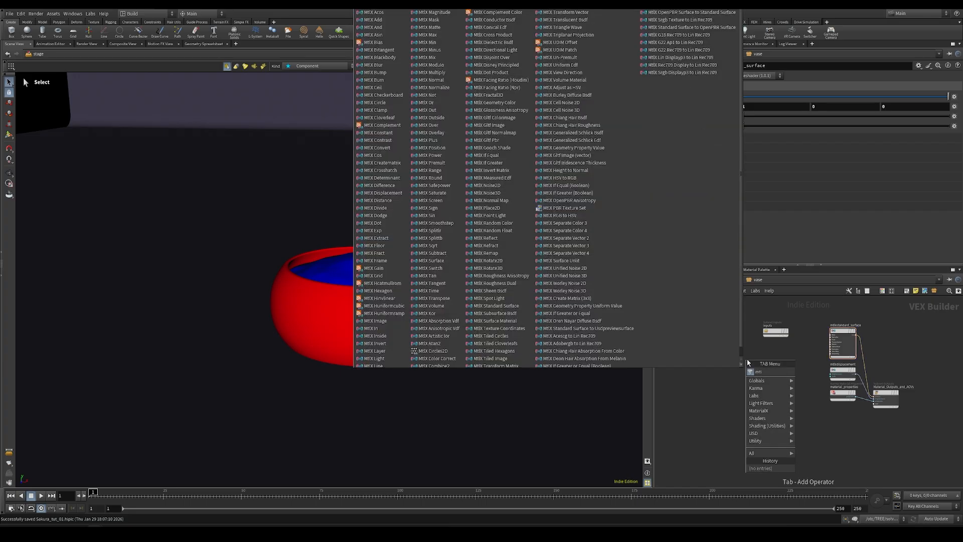
pyautogui.press('BackSpace')
pyautogui.press('BackSpace')
pyautogui.press('BackSpace')
pyautogui.write('image')
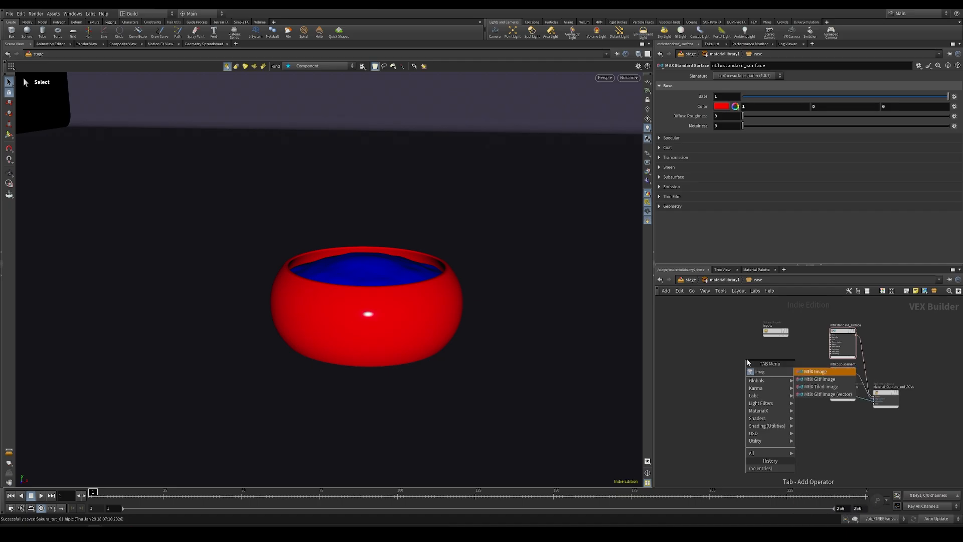
pyautogui.click(830, 373)
pyautogui.click(762, 354)
pyautogui.scroll(2, 762, 356)
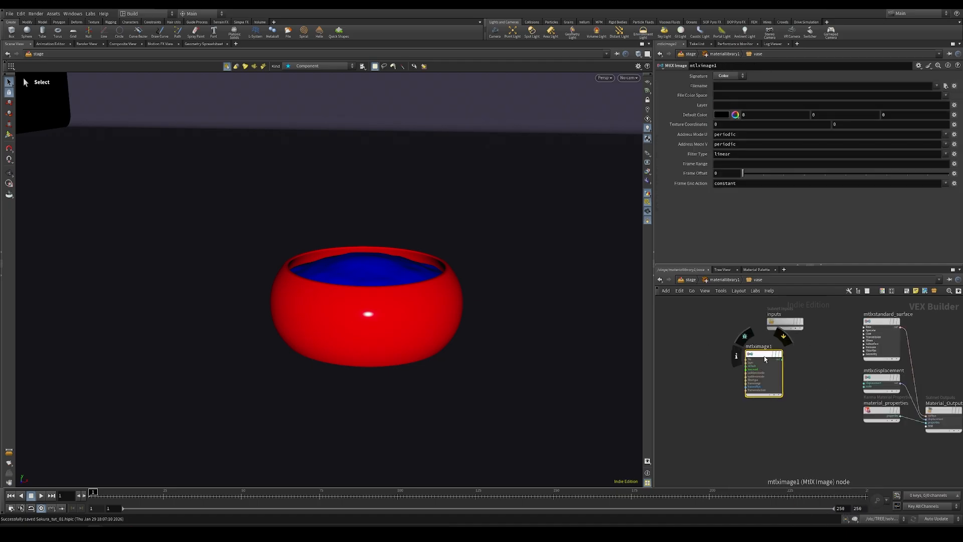
pyautogui.moveTo(764, 356); pyautogui.dragTo(750, 364)
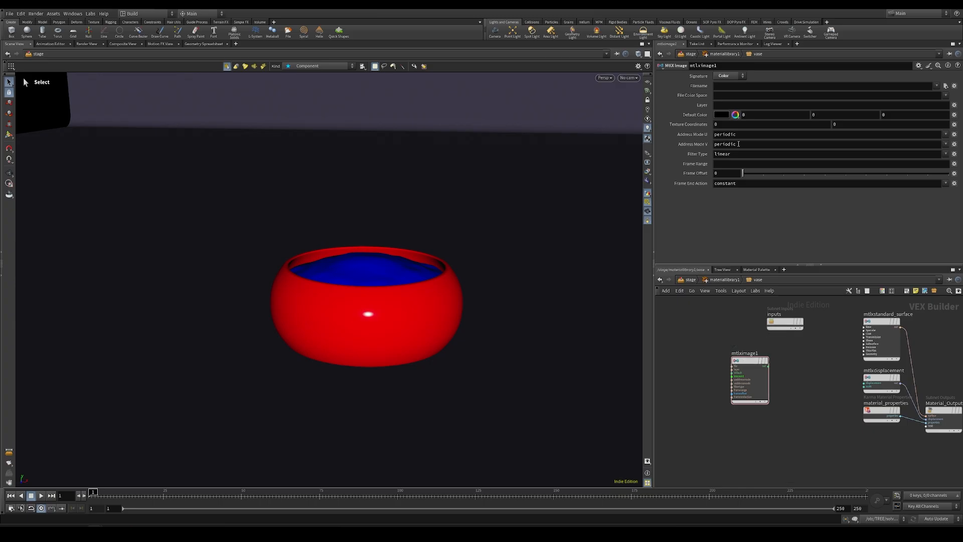
# Step: Set the vase image node's file path to op:/obj/VASE/cop_vase/OUT_BASECOLOR/
pyautogui.click(729, 89)
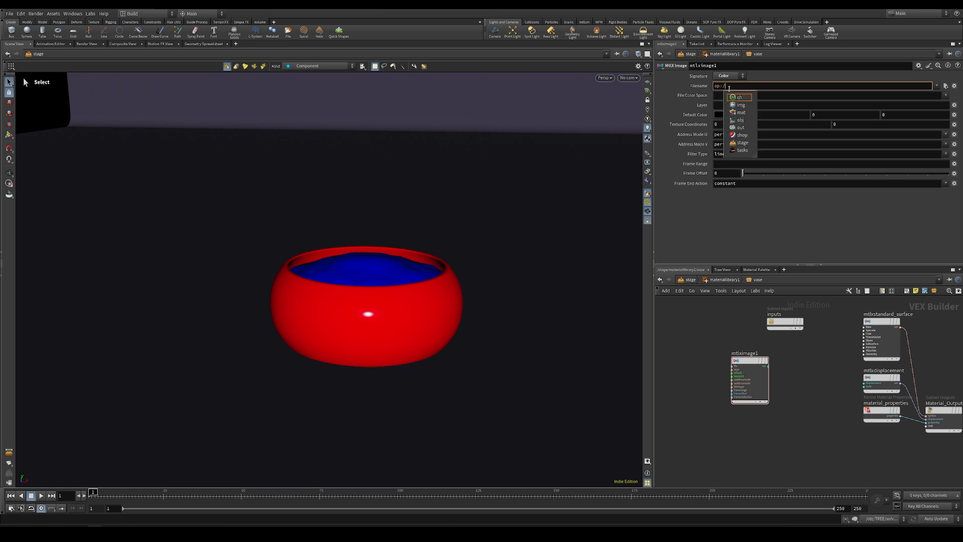
pyautogui.write('ob')
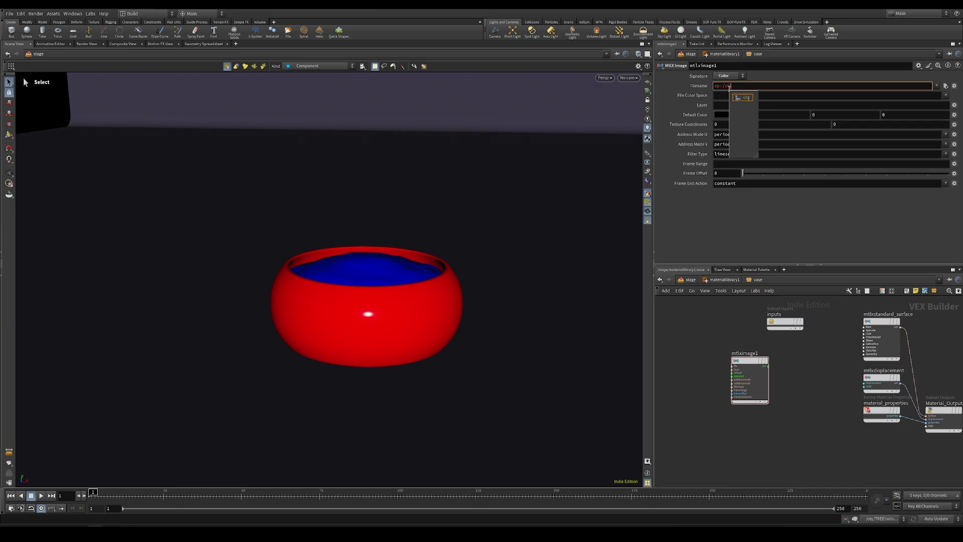
pyautogui.write('j/')
pyautogui.press('Down')
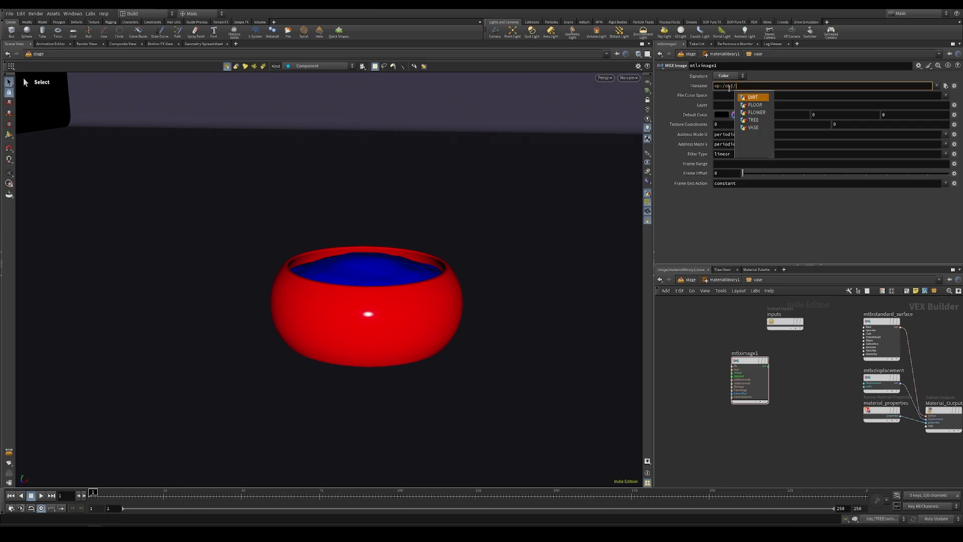
pyautogui.press('Down')
pyautogui.press('Down')
pyautogui.press('Down')
pyautogui.press('Down')
pyautogui.press('Return')
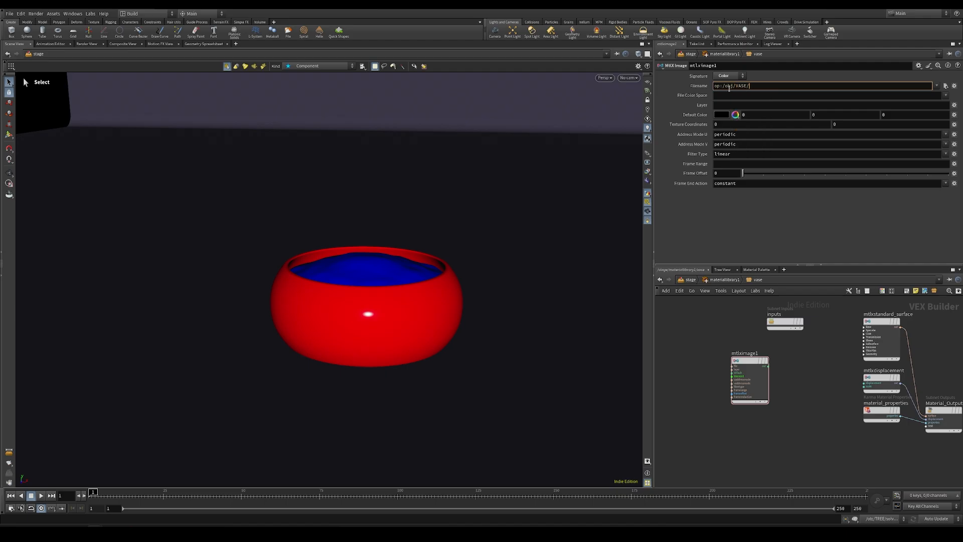
pyautogui.press('Down')
pyautogui.press('Down')
pyautogui.press('Down')
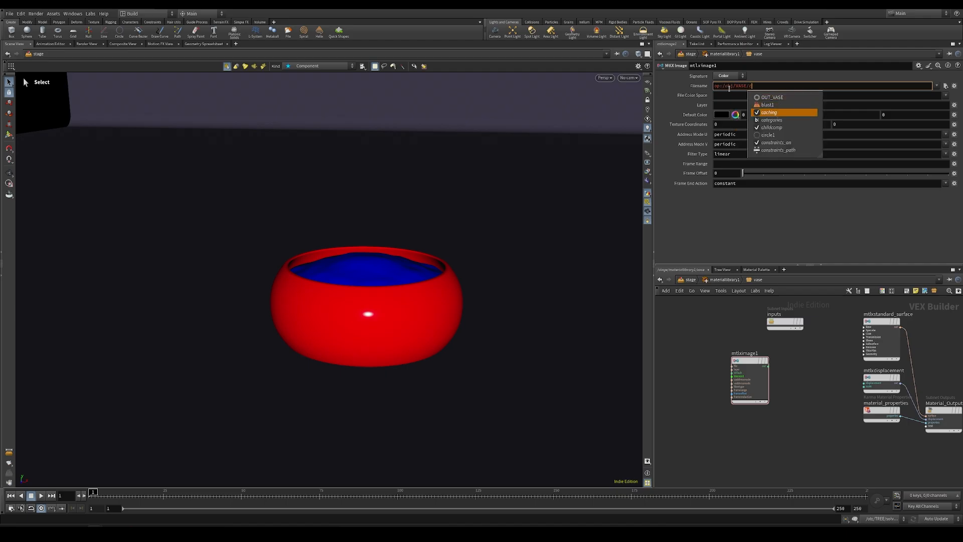
pyautogui.write('cop')
pyautogui.press('Down')
pyautogui.press('Return')
pyautogui.press('Down')
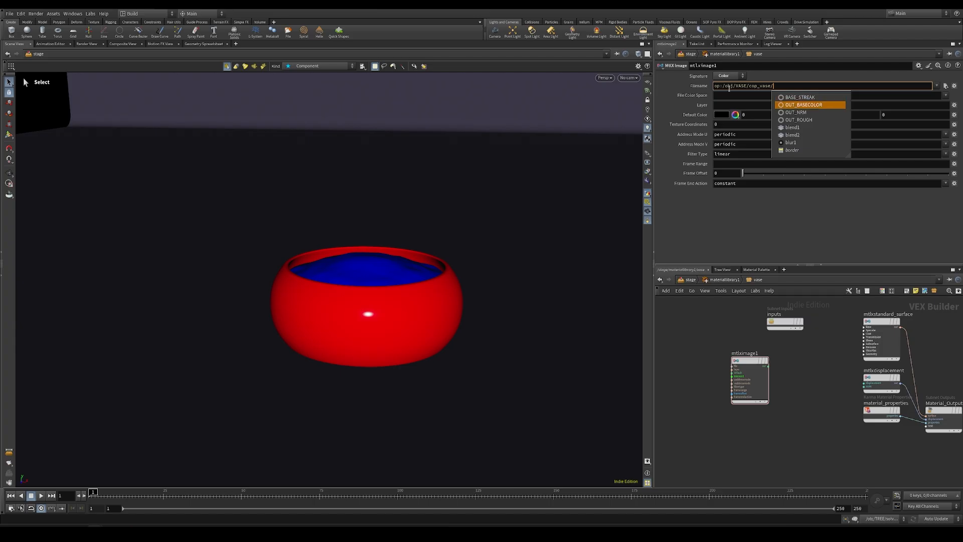
pyautogui.press('Return')
# Step: Connect the image node's output to the base_color input of the vase's standard surface
pyautogui.click(767, 366)
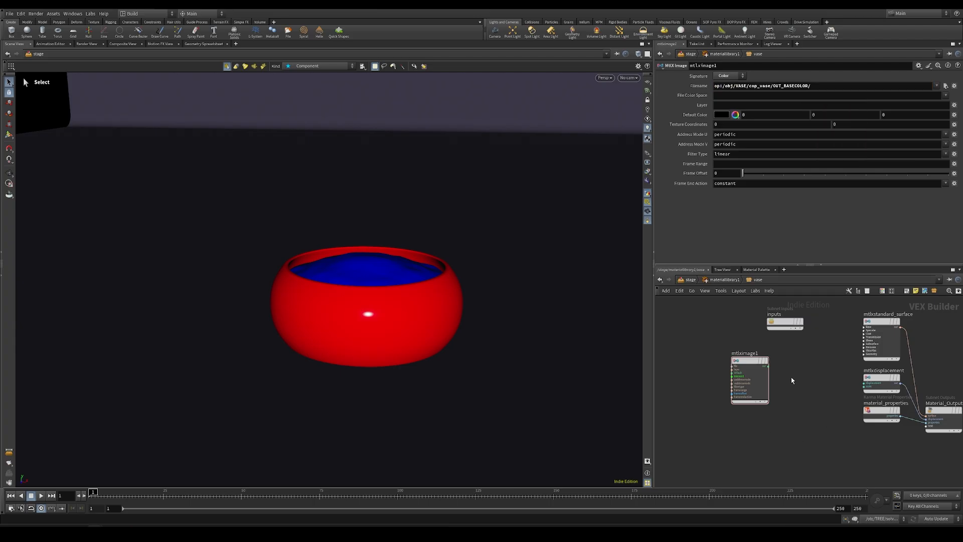
pyautogui.scroll(2, 878, 334)
pyautogui.click(880, 332)
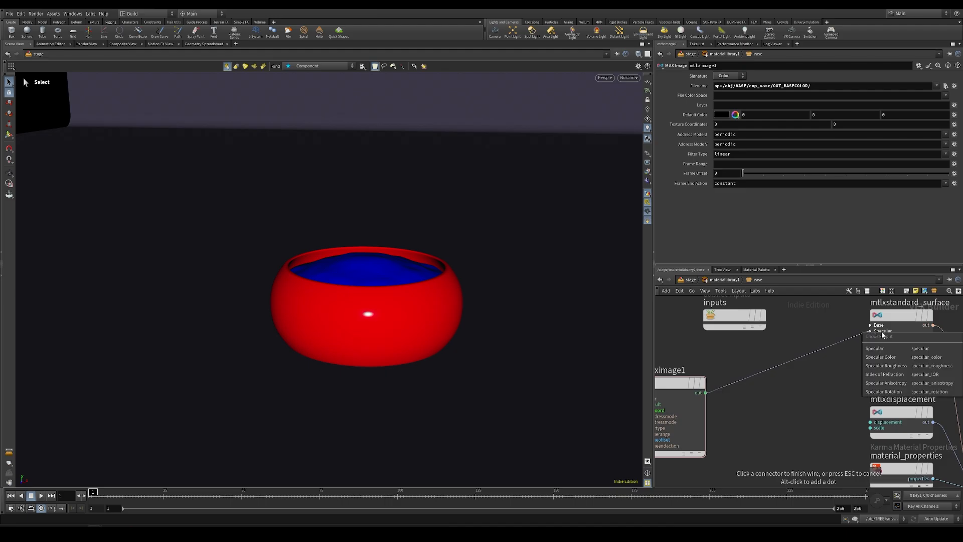
pyautogui.click(822, 383)
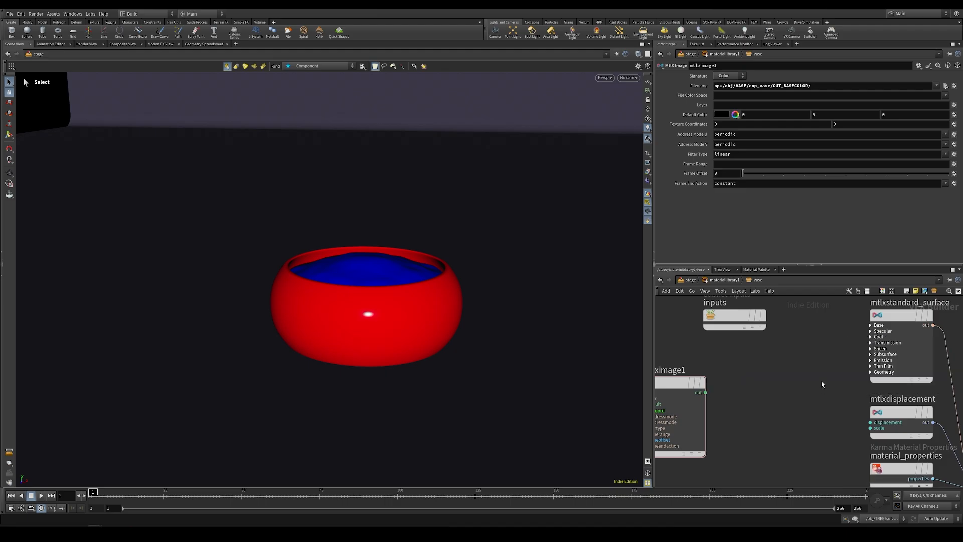
pyautogui.click(873, 326)
pyautogui.click(871, 325)
pyautogui.click(873, 335)
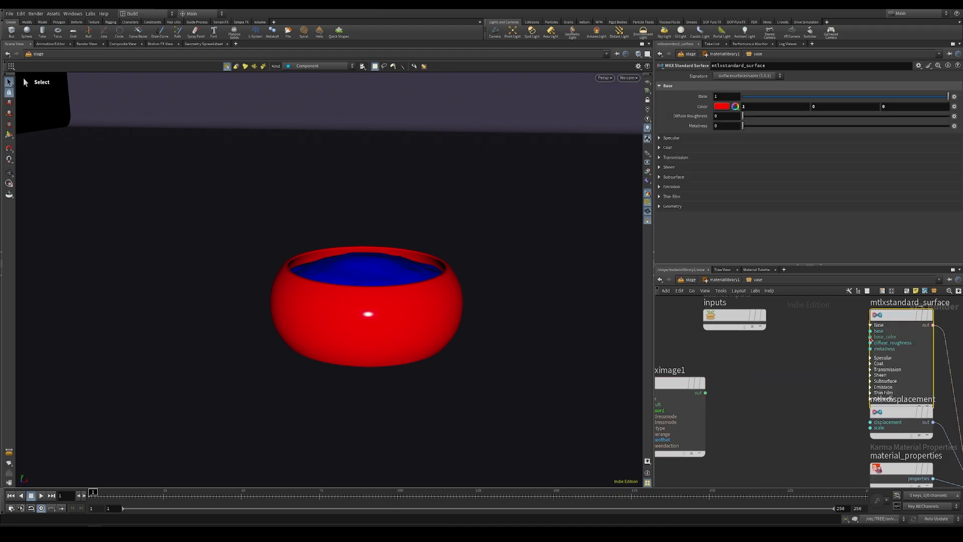
pyautogui.click(706, 393)
# Step: Reposition the base color image node ahead of the standard surface and examine the textured vase up close
pyautogui.moveTo(676, 385); pyautogui.dragTo(711, 368)
pyautogui.keyDown('alt'); pyautogui.moveTo(442, 312); pyautogui.dragTo(407, 312); pyautogui.keyUp('alt')
pyautogui.keyDown('alt'); pyautogui.moveTo(406, 311); pyautogui.dragTo(443, 284, button='right'); pyautogui.keyUp('alt')
pyautogui.keyDown('alt'); pyautogui.moveTo(443, 283); pyautogui.dragTo(454, 274); pyautogui.keyUp('alt')
pyautogui.scroll(-3, 784, 399)
pyautogui.moveTo(750, 380); pyautogui.dragTo(718, 372)
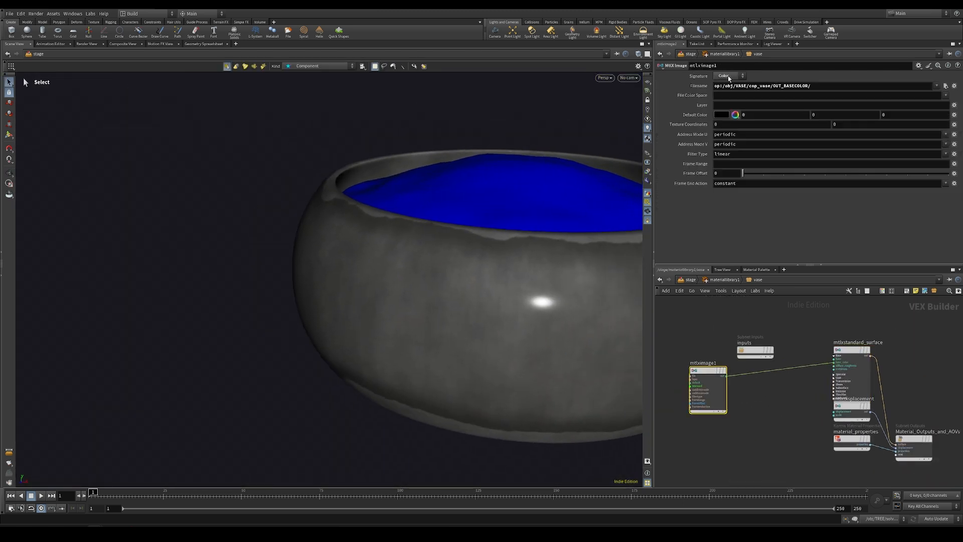
pyautogui.moveTo(798, 411); pyautogui.dragTo(829, 377, button='middle')
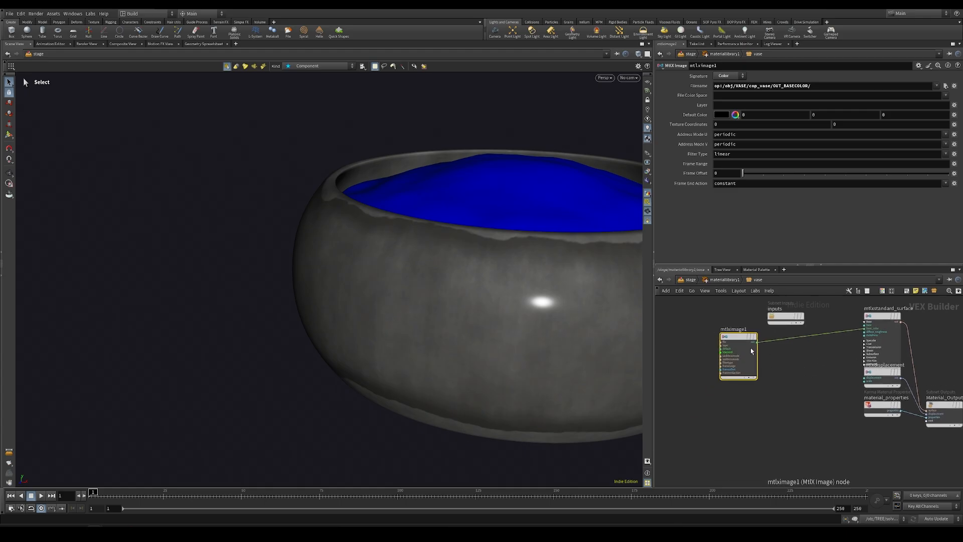
# Step: Duplicate the base color image node and point the copy to op:/obj/VASE/cop_vase/OUT_ROUGH/ with the Float signature
pyautogui.keyDown('alt'); pyautogui.moveTo(735, 338); pyautogui.dragTo(738, 401); pyautogui.keyUp('alt')
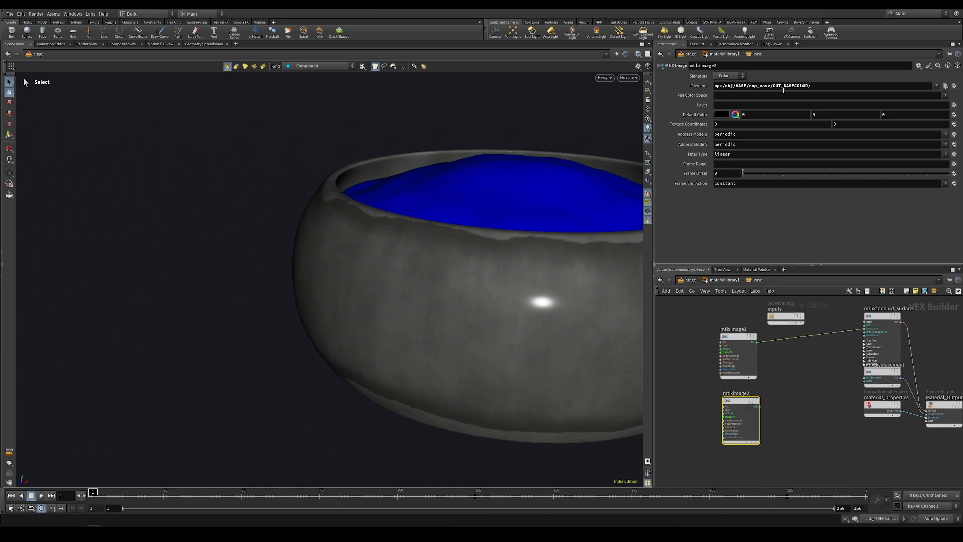
pyautogui.moveTo(783, 85); pyautogui.dragTo(879, 94)
pyautogui.write('ROUGH')
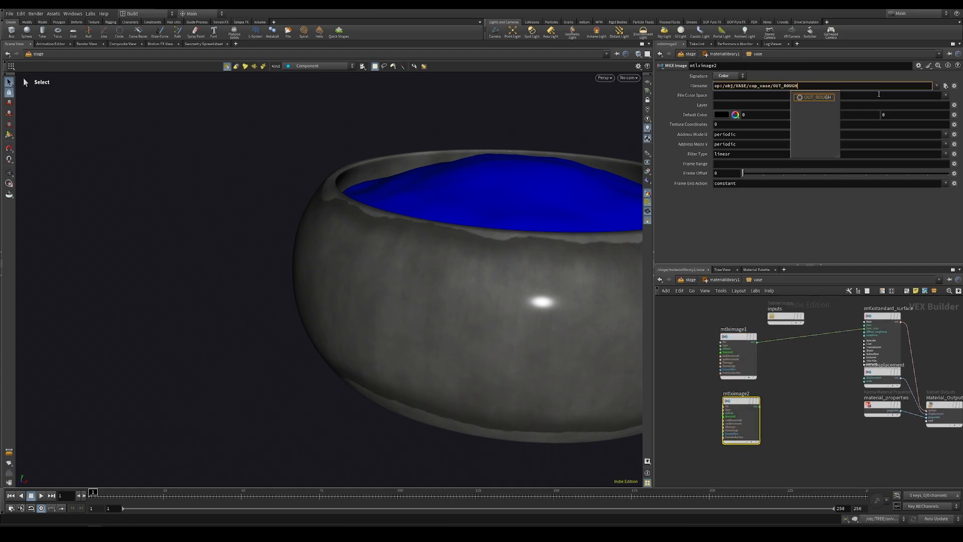
pyautogui.write('/')
pyautogui.click(727, 76)
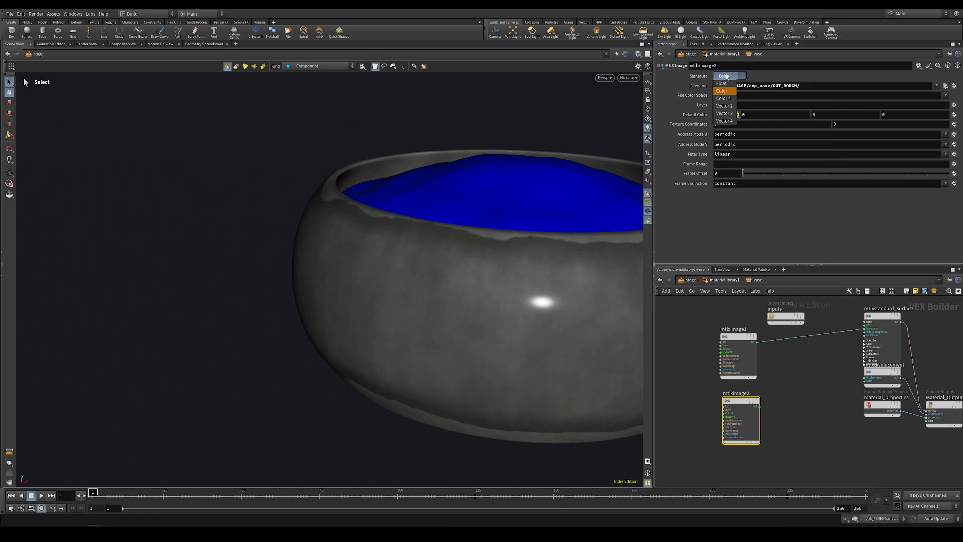
pyautogui.click(722, 84)
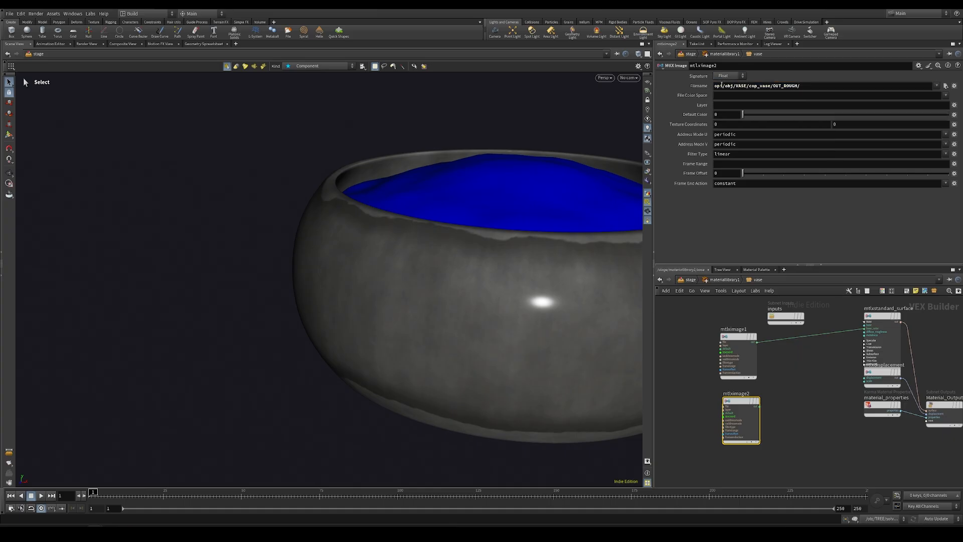
# Step: Connect the roughness image's output to the Specular Roughness input of the standard surface
pyautogui.scroll(2, 795, 445)
pyautogui.click(751, 412)
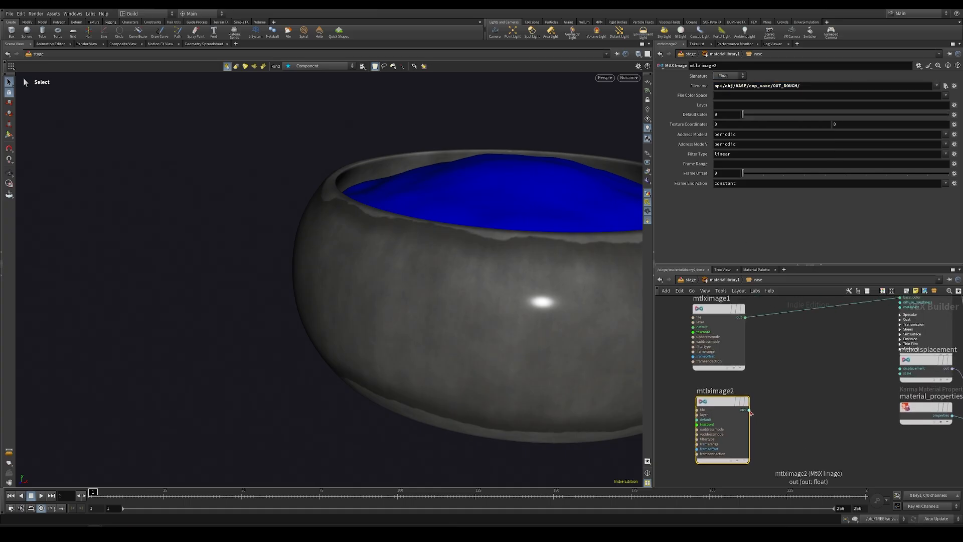
pyautogui.scroll(3, 772, 371)
pyautogui.click(804, 351)
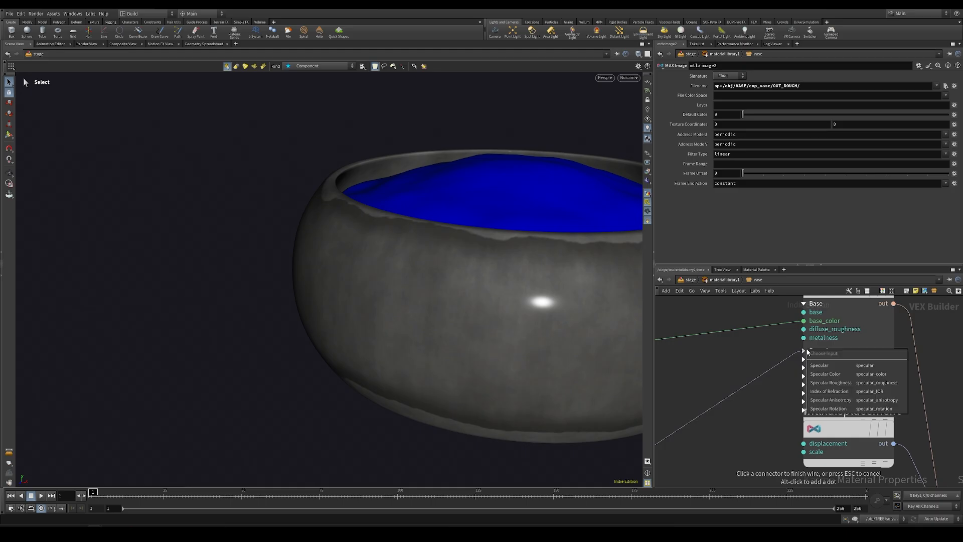
pyautogui.click(836, 382)
pyautogui.scroll(-4, 828, 381)
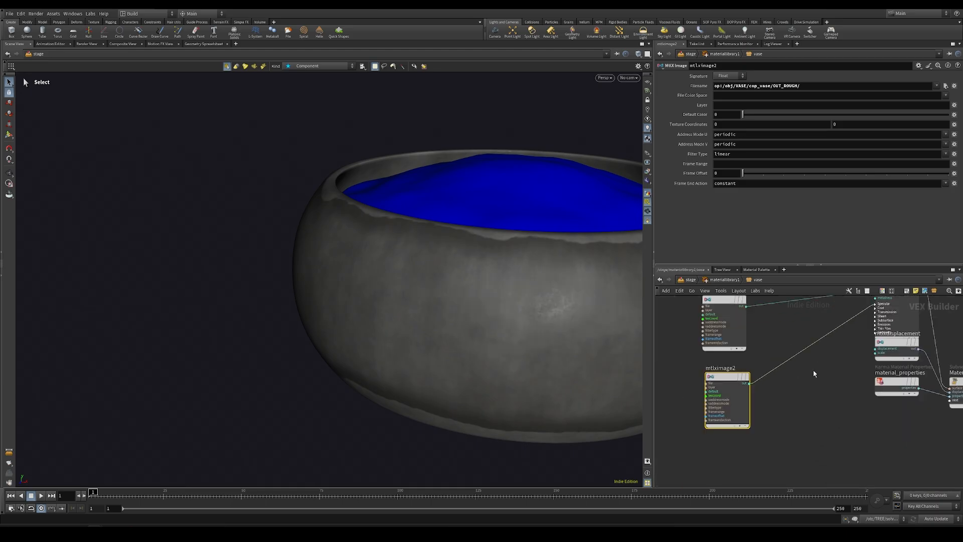
# Step: Duplicate the roughness image node below the original and add an MtlX Normal Map node beside the copy
pyautogui.scroll(3, 812, 356)
pyautogui.keyDown('alt'); pyautogui.moveTo(785, 337); pyautogui.dragTo(700, 418); pyautogui.keyUp('alt')
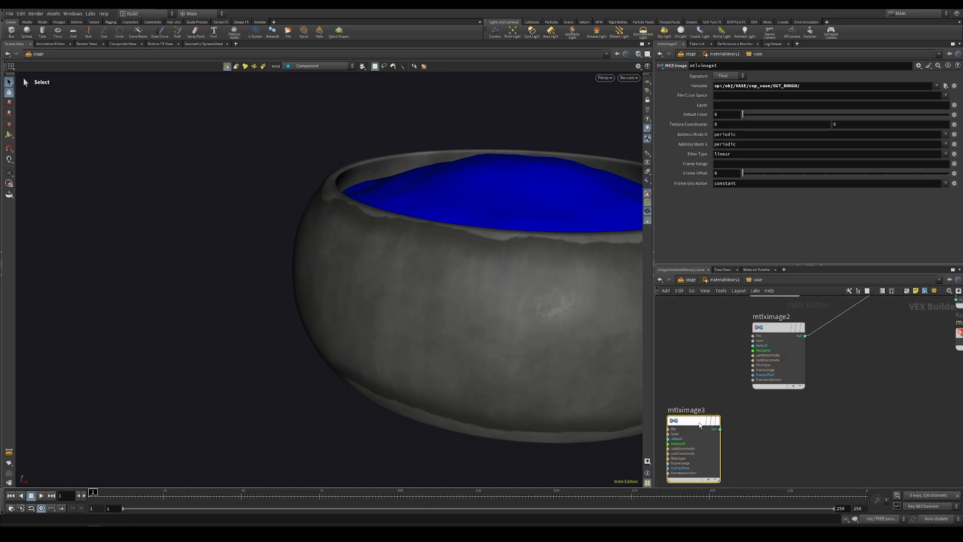
pyautogui.scroll(-3, 746, 386)
pyautogui.press('Tab')
pyautogui.write('norma')
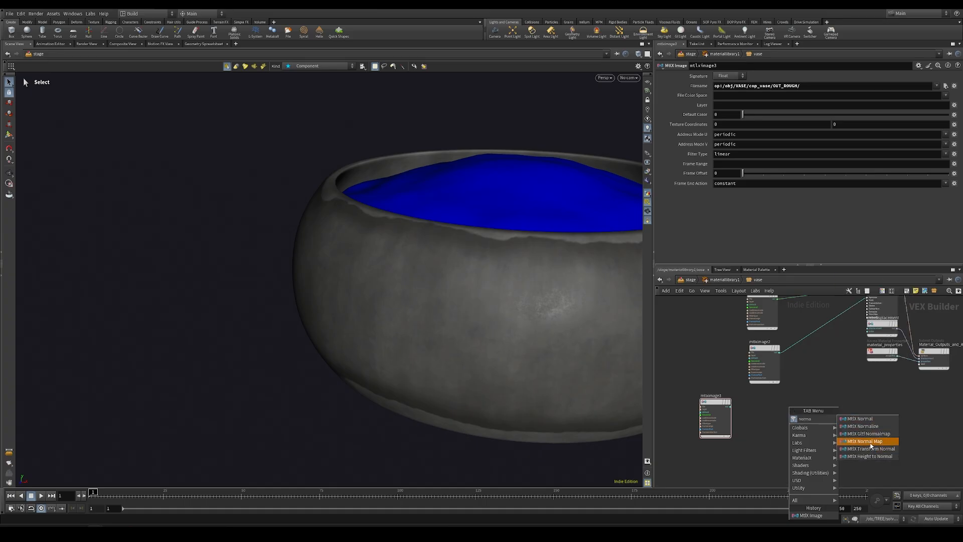
pyautogui.click(872, 441)
pyautogui.click(802, 409)
pyautogui.scroll(3, 795, 411)
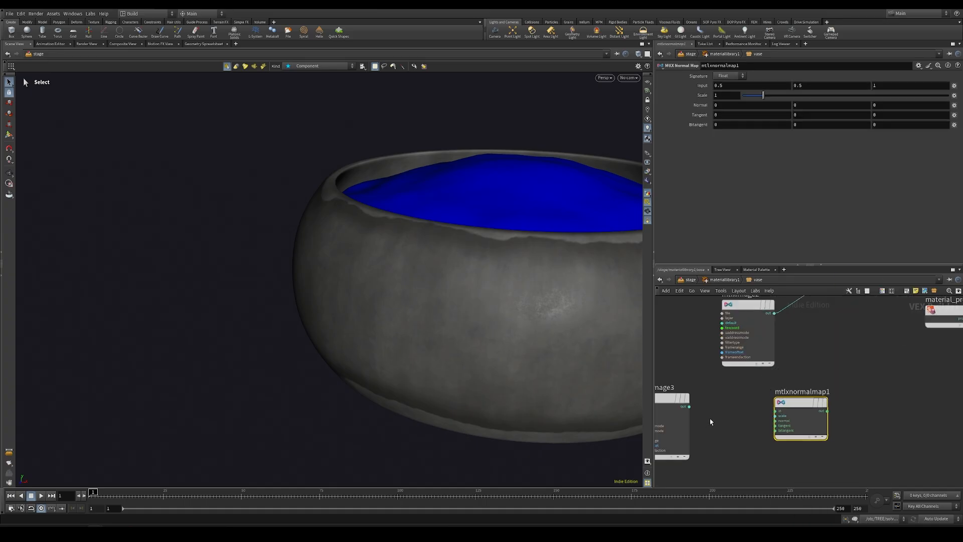
pyautogui.moveTo(709, 417); pyautogui.dragTo(783, 392, button='middle')
# Step: Point the third image node to op:/obj/VASE/cop_vase/OUT_NRM/ and set its signature to Vector 3
pyautogui.click(735, 381)
pyautogui.moveTo(784, 87); pyautogui.dragTo(858, 95)
pyautogui.write('NRM/')
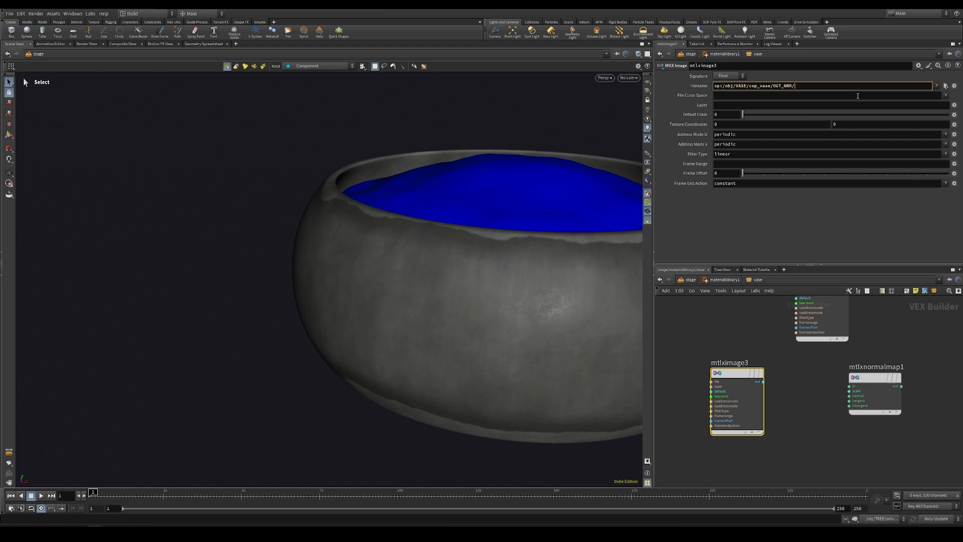
pyautogui.click(742, 75)
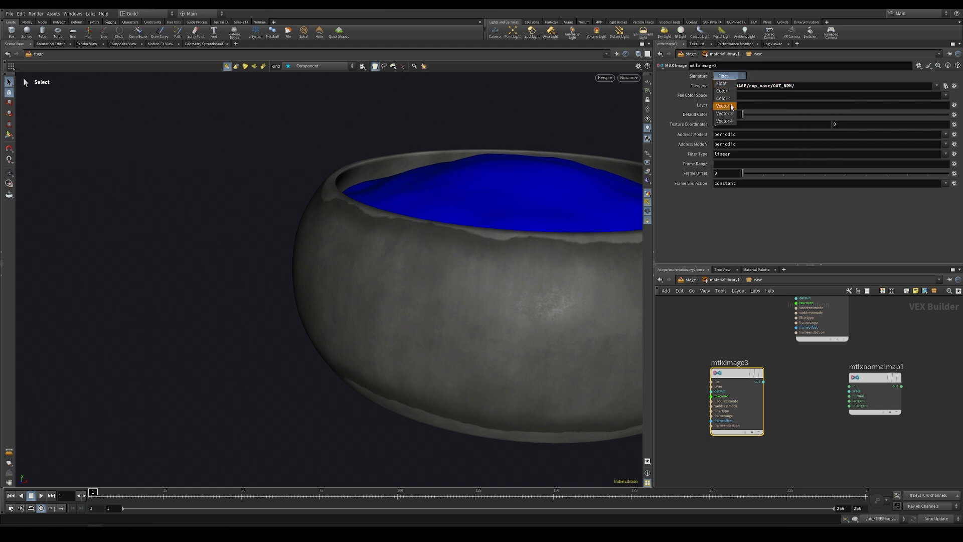
pyautogui.click(724, 116)
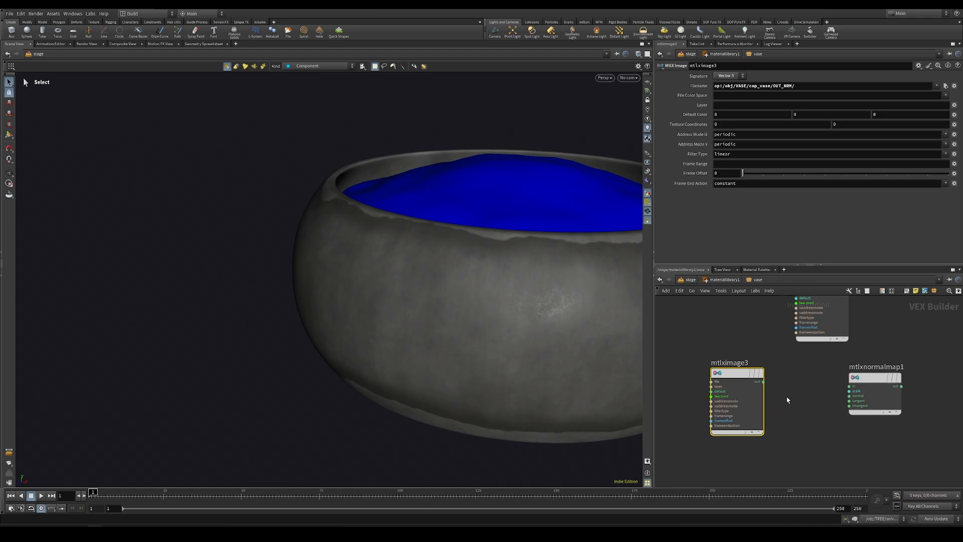
# Step: Connect the normal image's output to the in input of the MtlX Normal Map node
pyautogui.scroll(3, 788, 400)
pyautogui.moveTo(747, 368); pyautogui.dragTo(862, 365)
pyautogui.moveTo(877, 322)
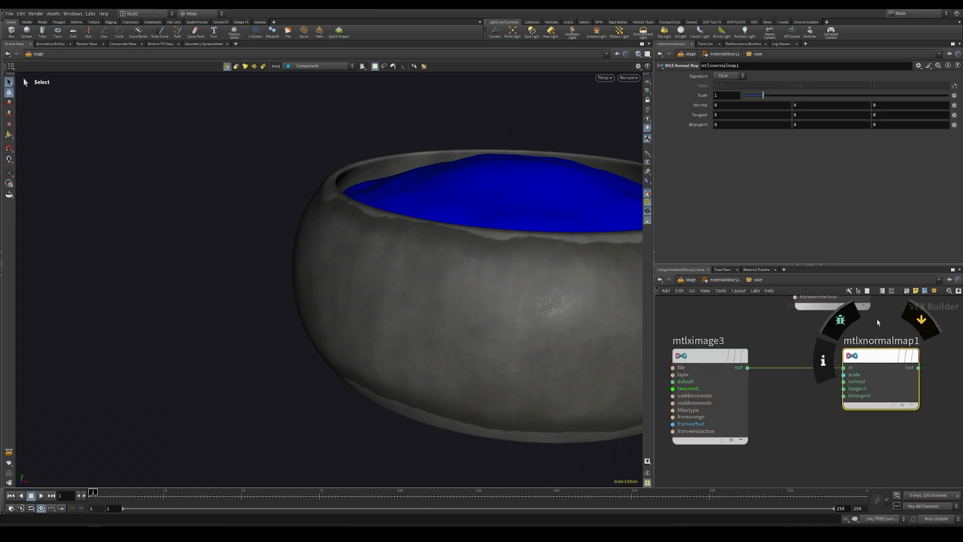
pyautogui.scroll(-4, 878, 322)
pyautogui.moveTo(878, 322); pyautogui.dragTo(728, 359, button='middle')
pyautogui.click(749, 381)
pyautogui.moveTo(821, 303); pyautogui.dragTo(744, 392, button='middle')
pyautogui.scroll(1, 745, 392)
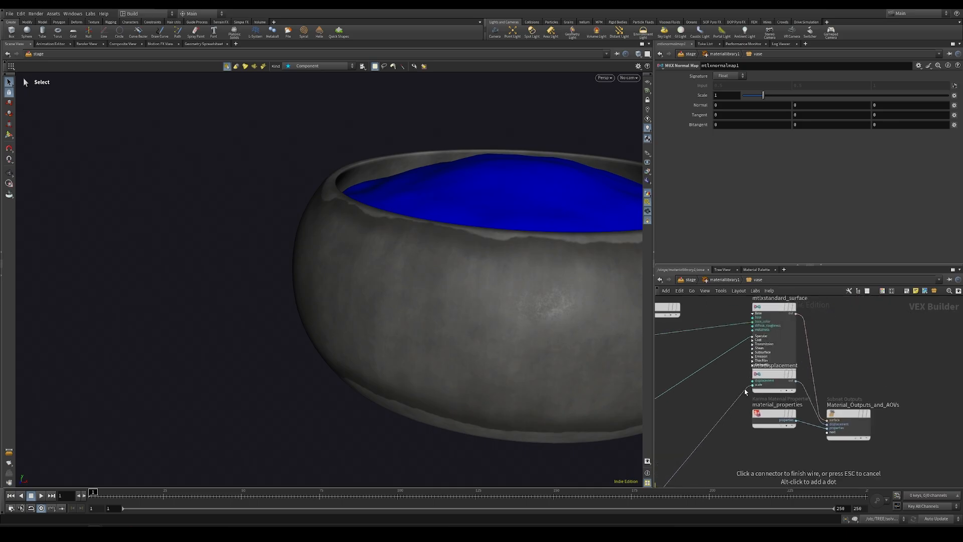
pyautogui.scroll(3, 745, 391)
pyautogui.press('Escape')
pyautogui.scroll(-4, 713, 377)
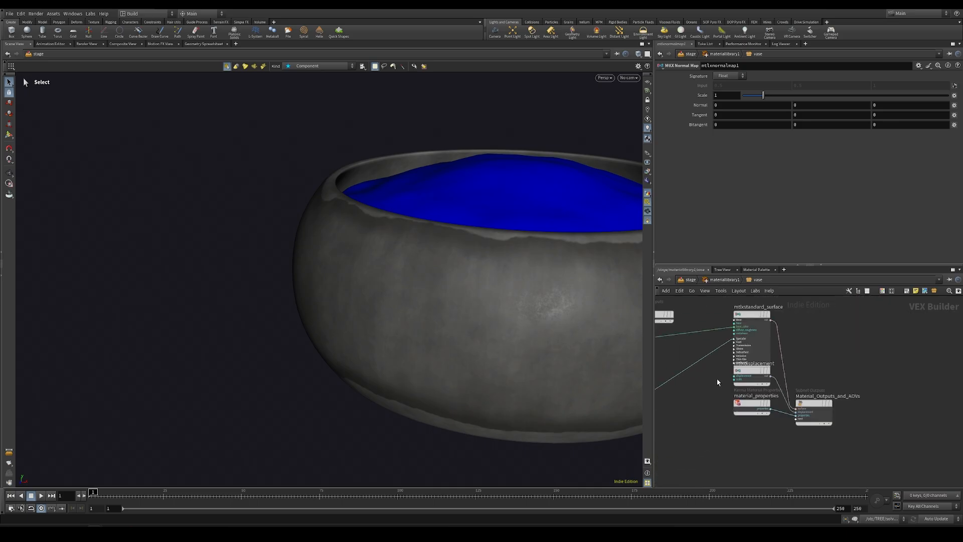
# Step: Move the displacement and material properties nodes clear of the standard surface and connect the normal map's output to its Normal geometry input
pyautogui.moveTo(717, 379); pyautogui.dragTo(769, 439)
pyautogui.moveTo(754, 377); pyautogui.dragTo(754, 409)
pyautogui.scroll(3, 731, 383)
pyautogui.moveTo(696, 400); pyautogui.dragTo(857, 293, button='middle')
pyautogui.scroll(-1, 811, 346)
pyautogui.click(773, 403)
pyautogui.moveTo(808, 356); pyautogui.dragTo(717, 459, button='middle')
pyautogui.scroll(2, 777, 381)
pyautogui.click(804, 356)
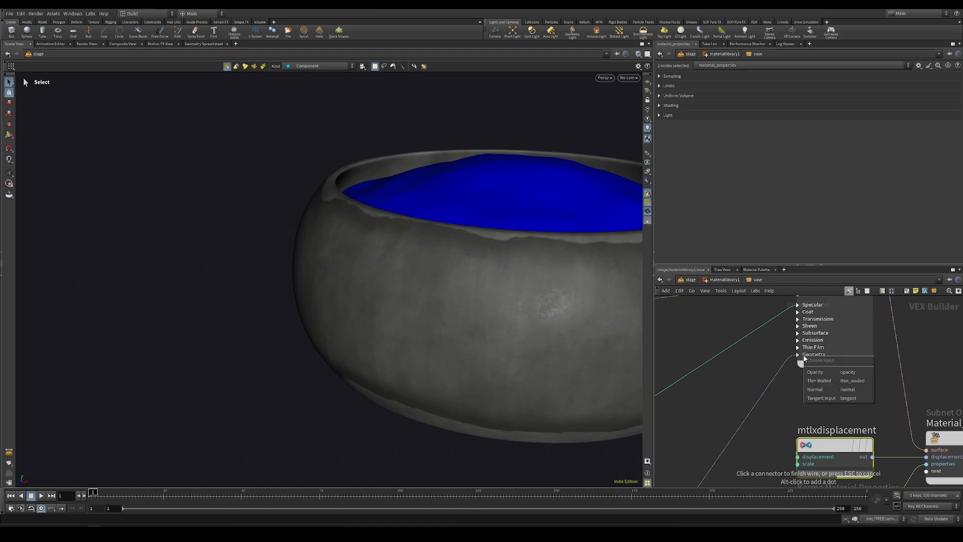
pyautogui.click(822, 389)
pyautogui.scroll(-3, 736, 326)
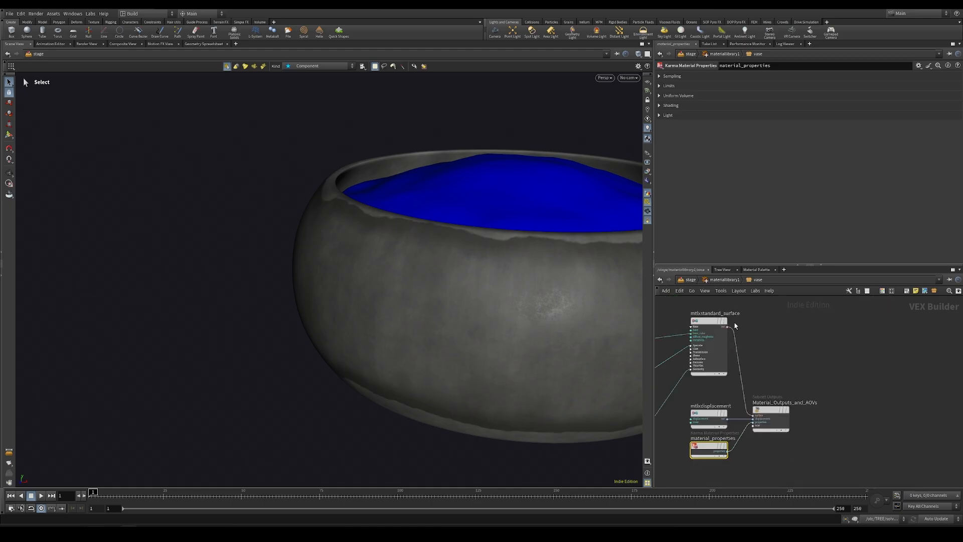
# Step: Return to the stage level and display the scene through the dome light node
pyautogui.click(722, 281)
pyautogui.click(689, 280)
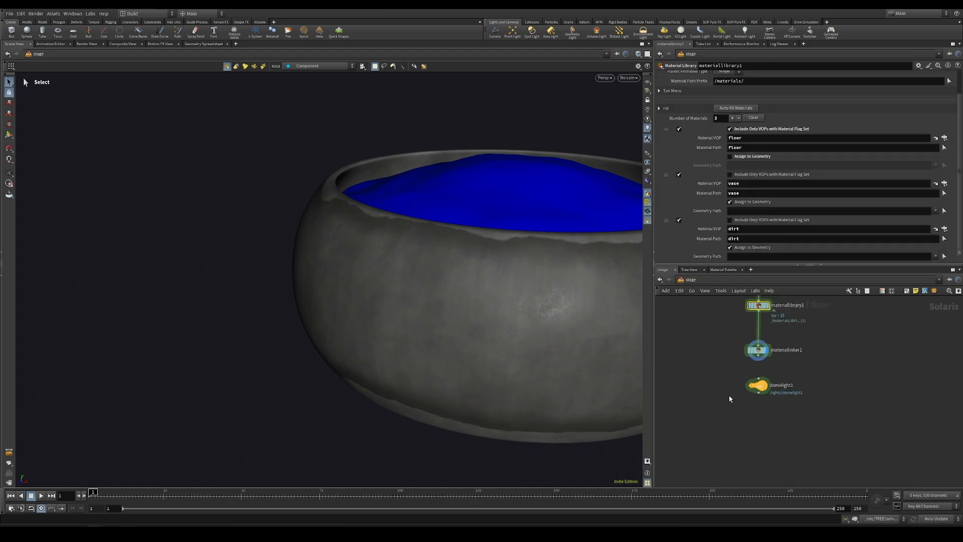
pyautogui.click(758, 385)
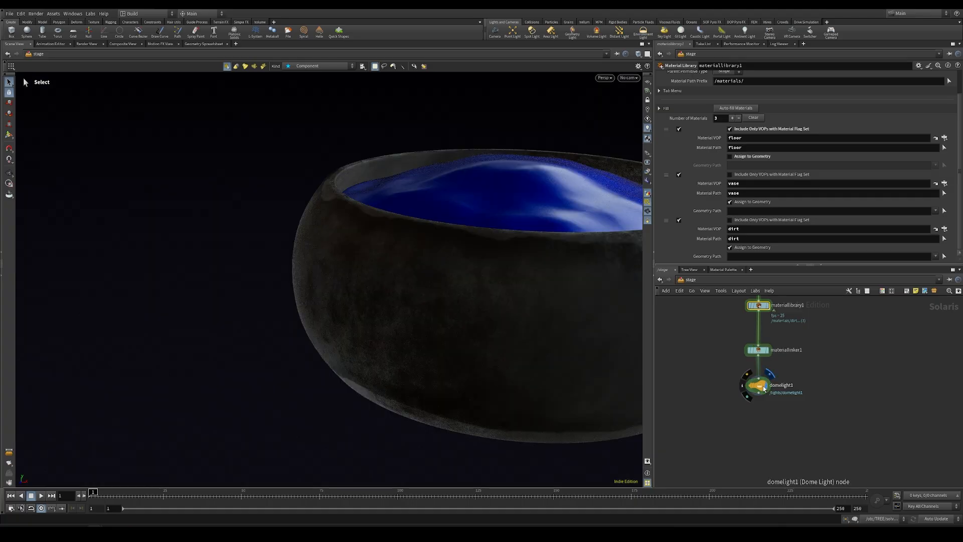
# Step: Add a Karma (Setup) render node pair below the dome light and dismiss the render kernel tip
pyautogui.press('Tab')
pyautogui.write('karma')
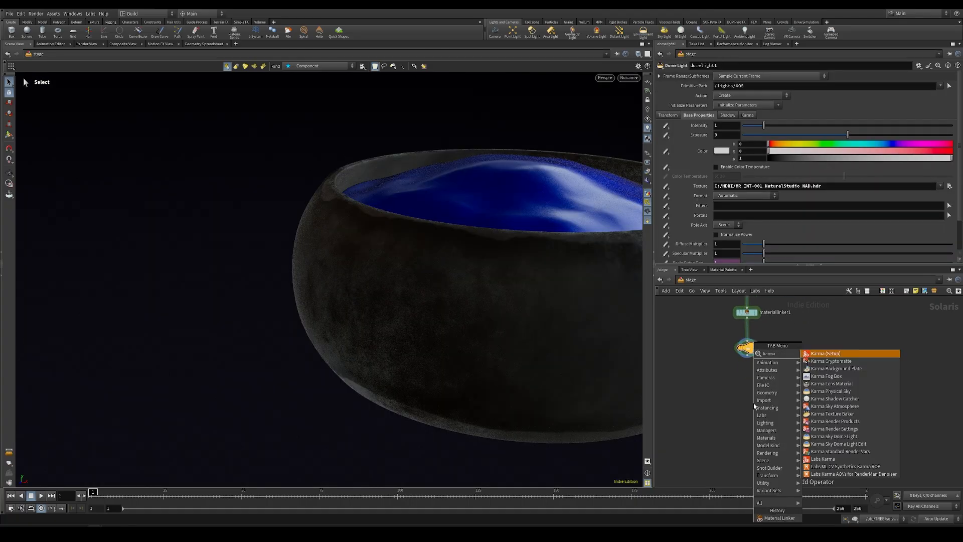
pyautogui.click(858, 353)
pyautogui.click(750, 412)
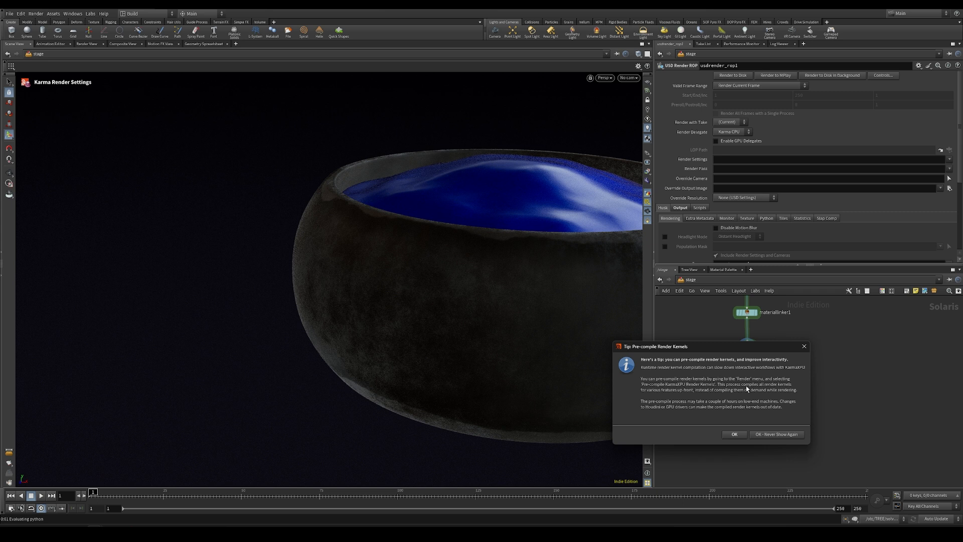
pyautogui.click(741, 435)
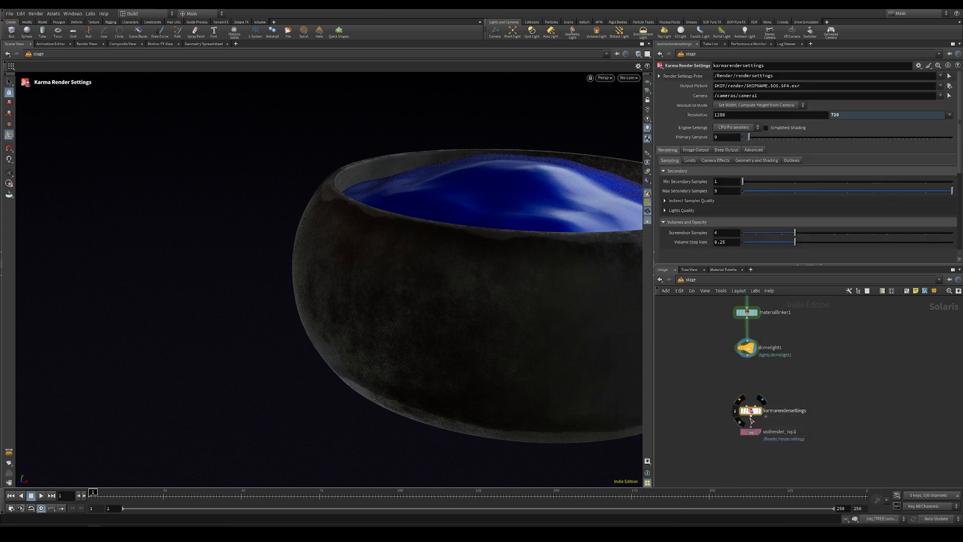
# Step: Wire the dome light into the Karma render settings node, display that node, and save the scene
pyautogui.moveTo(752, 432); pyautogui.dragTo(754, 447)
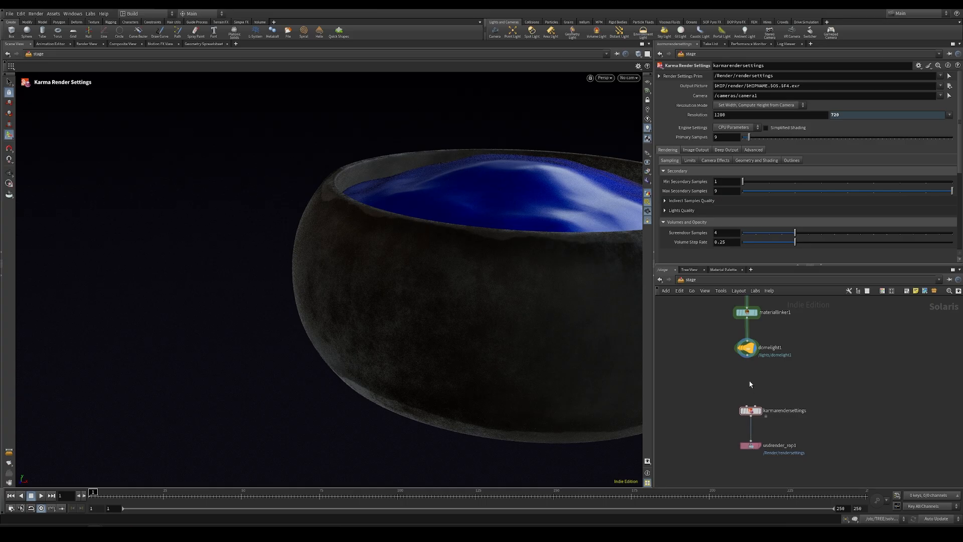
pyautogui.moveTo(749, 360); pyautogui.dragTo(750, 404)
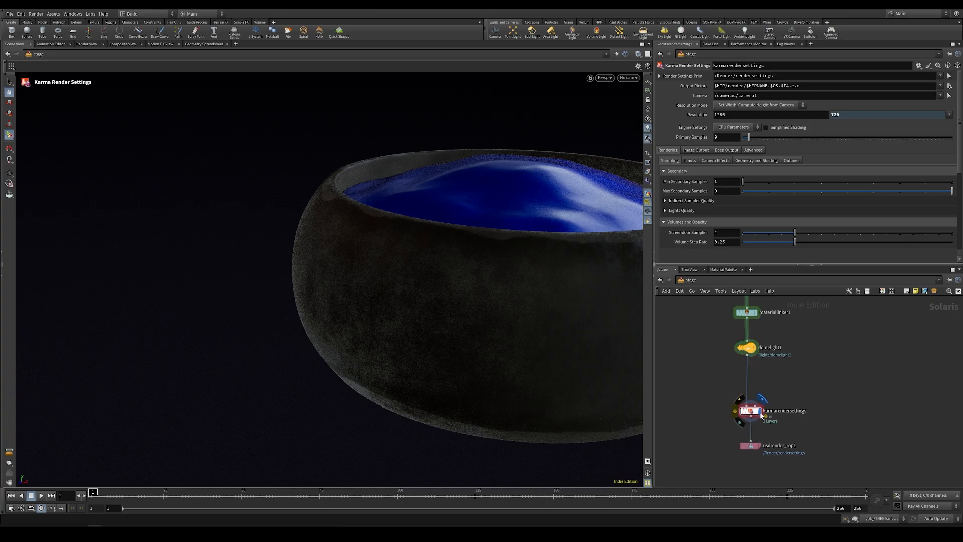
pyautogui.middleClick(759, 423)
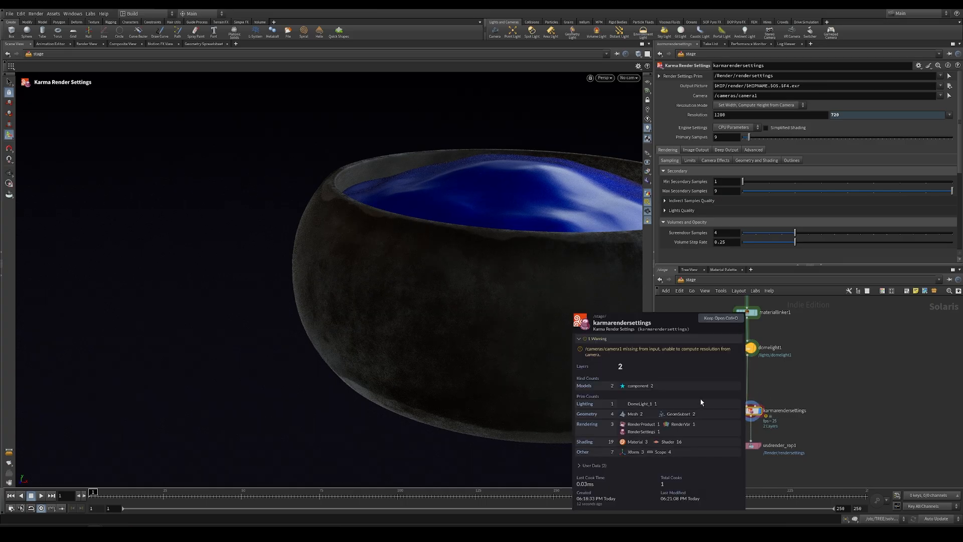
pyautogui.scroll(-6, 448, 304)
pyautogui.keyDown('alt'); pyautogui.moveTo(462, 296); pyautogui.dragTo(439, 298); pyautogui.keyUp('alt')
pyautogui.hotkey('ctrl', 's')
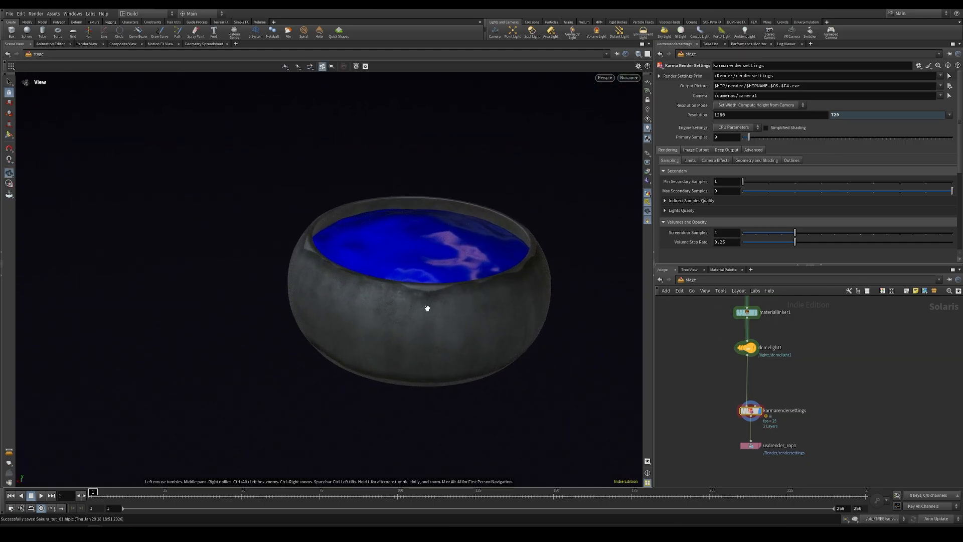
# Step: Set the Karma render settings' resolution mode to Manual with a resolution of 480 by 480
pyautogui.scroll(5, 426, 306)
pyautogui.scroll(-4, 469, 243)
pyautogui.click(757, 105)
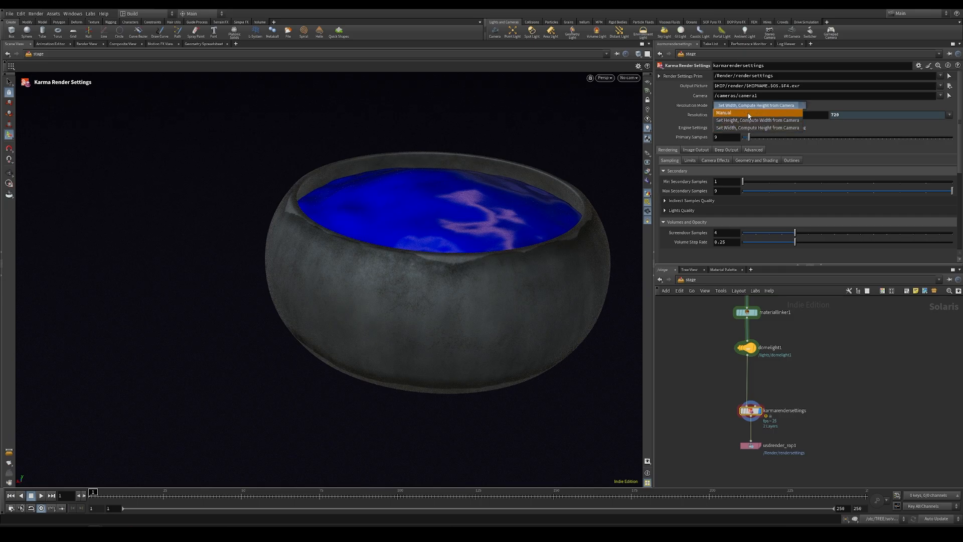
pyautogui.click(748, 113)
pyautogui.doubleClick(746, 115)
pyautogui.write('480')
pyautogui.press('Tab')
pyautogui.write('480')
pyautogui.press('Return')
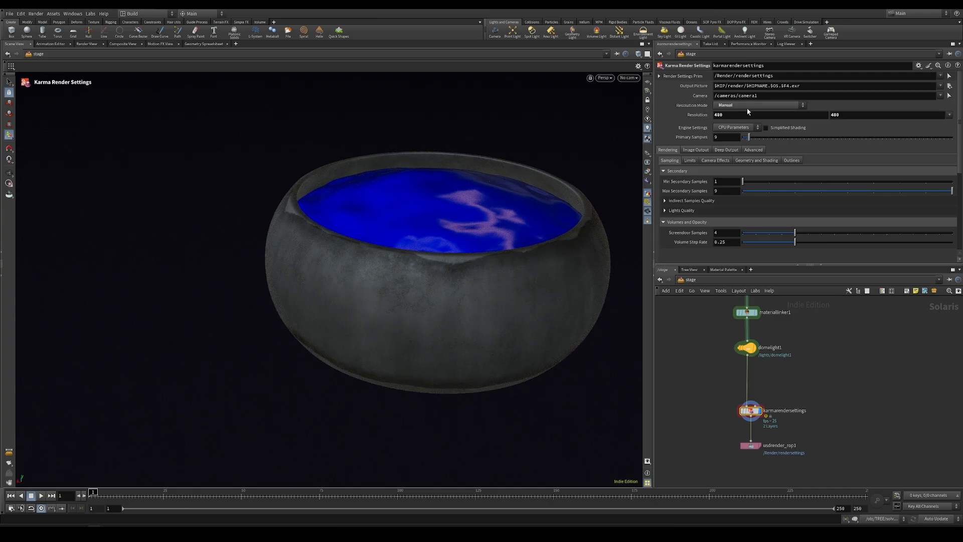
# Step: Preview the vase in the viewport with the Karma CPU renderer
pyautogui.click(604, 78)
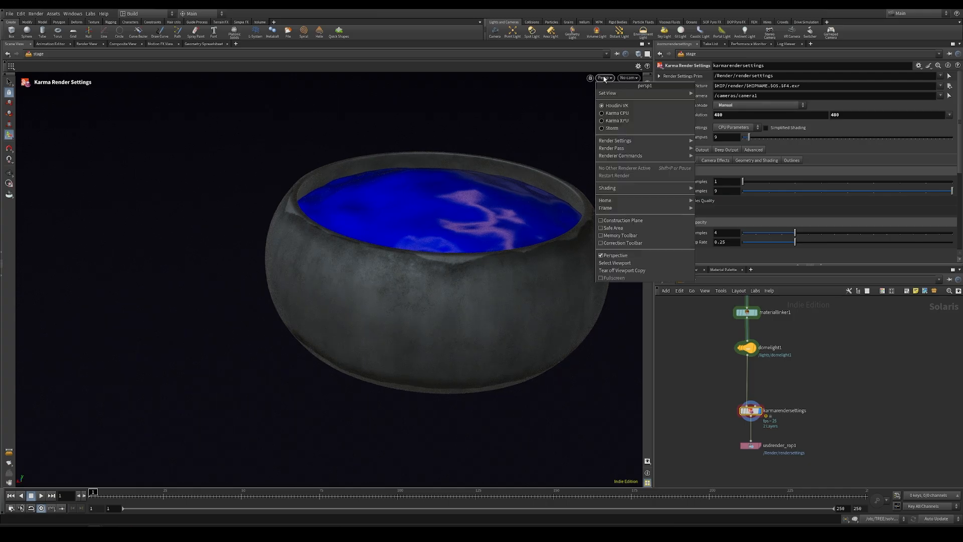
pyautogui.click(613, 113)
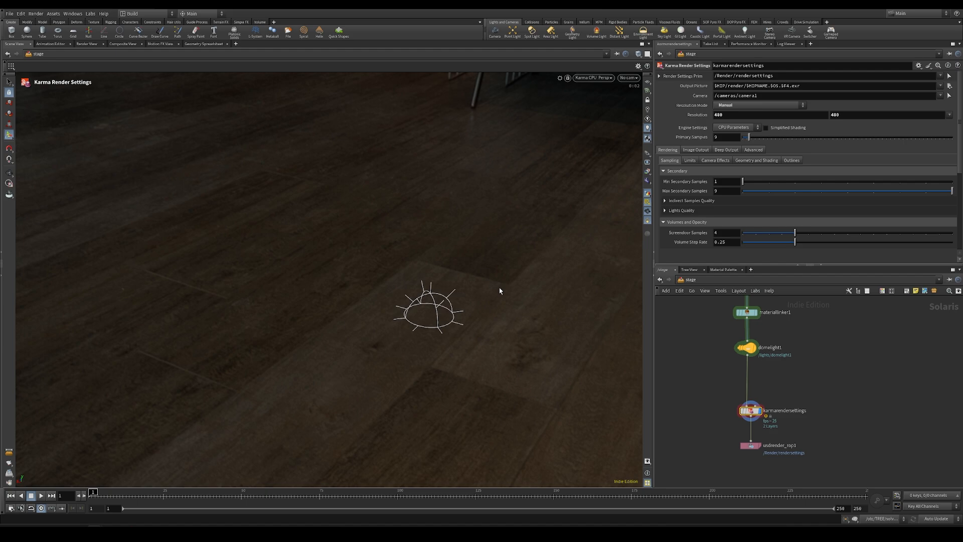
pyautogui.hotkey('space', 'g')
pyautogui.moveTo(440, 287); pyautogui.dragTo(282, 294)
pyautogui.moveTo(281, 295); pyautogui.dragTo(353, 279, button='right')
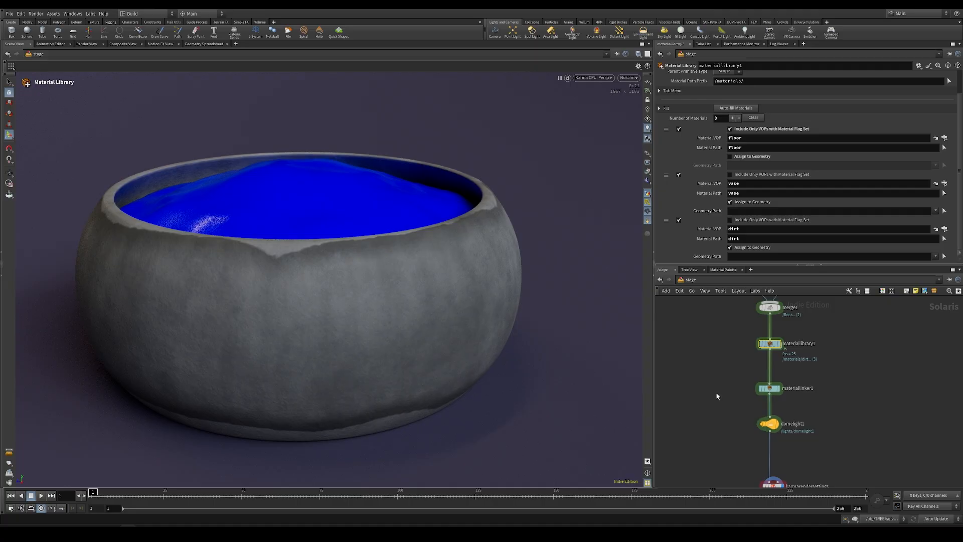
# Step: Cancel the stray wire from the material linker and switch the viewport renderer back to Houdini VK
pyautogui.click(769, 395)
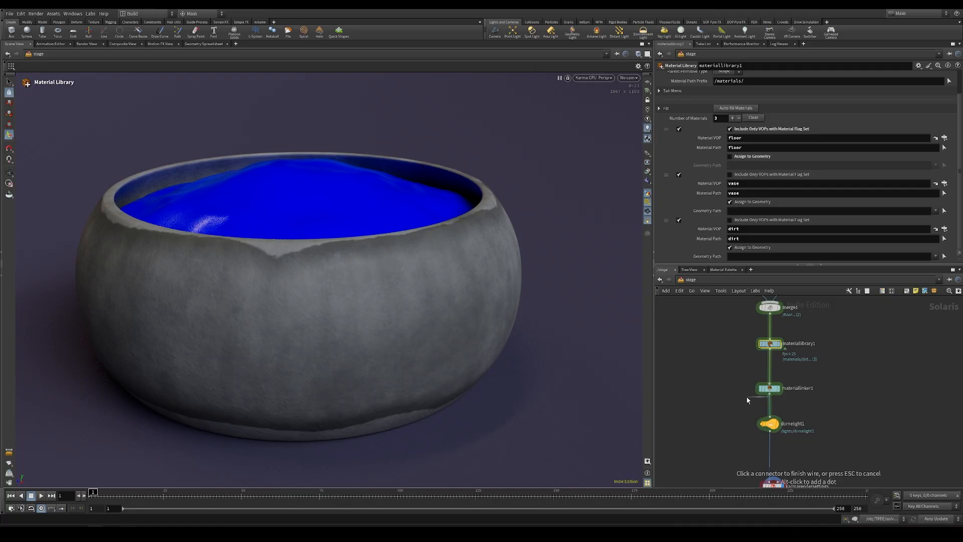
pyautogui.click(593, 78)
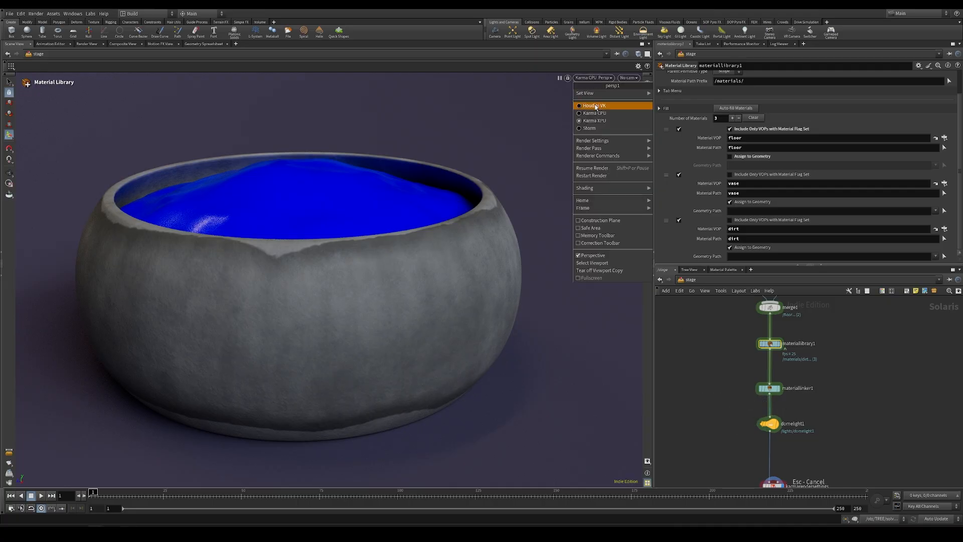
pyautogui.click(595, 106)
pyautogui.keyDown('alt'); pyautogui.moveTo(494, 315); pyautogui.dragTo(411, 303, button='right'); pyautogui.keyUp('alt')
pyautogui.keyDown('alt'); pyautogui.moveTo(412, 303); pyautogui.dragTo(418, 324); pyautogui.keyUp('alt')
pyautogui.keyDown('alt'); pyautogui.moveTo(447, 309); pyautogui.dragTo(505, 284, button='right'); pyautogui.keyUp('alt')
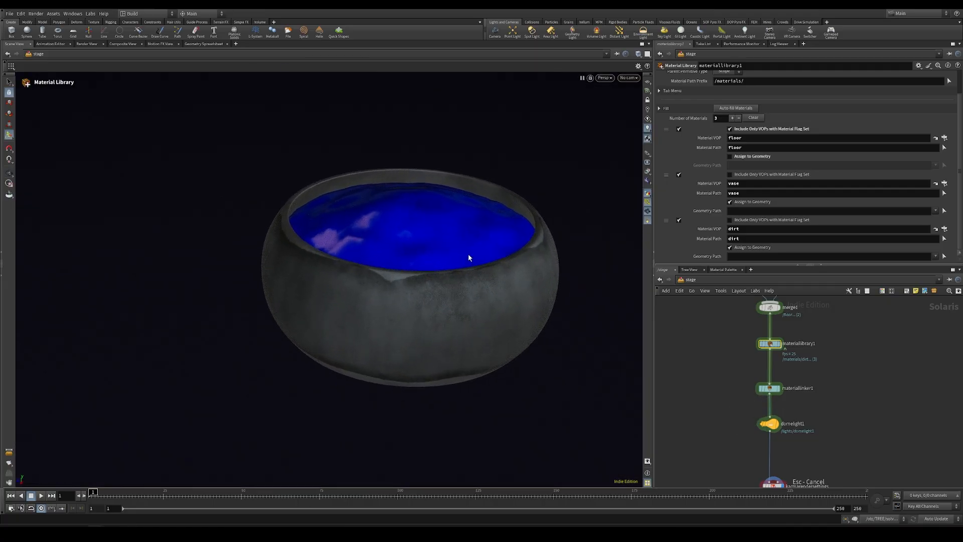
# Step: Open the cop_dirt network of the DIRT object and bring its base color output nodes into view
pyautogui.moveTo(700, 341); pyautogui.dragTo(719, 429, button='middle')
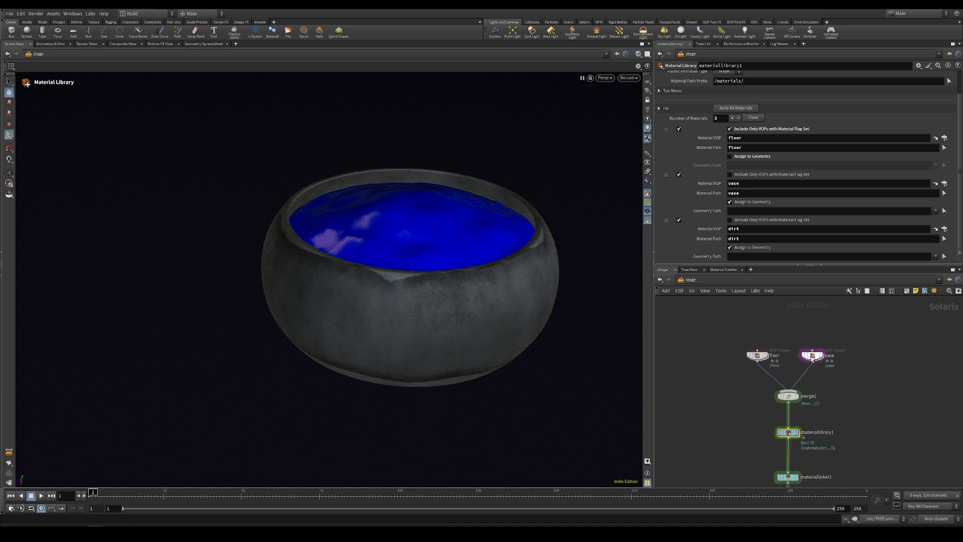
pyautogui.moveTo(799, 439); pyautogui.dragTo(779, 365, button='middle')
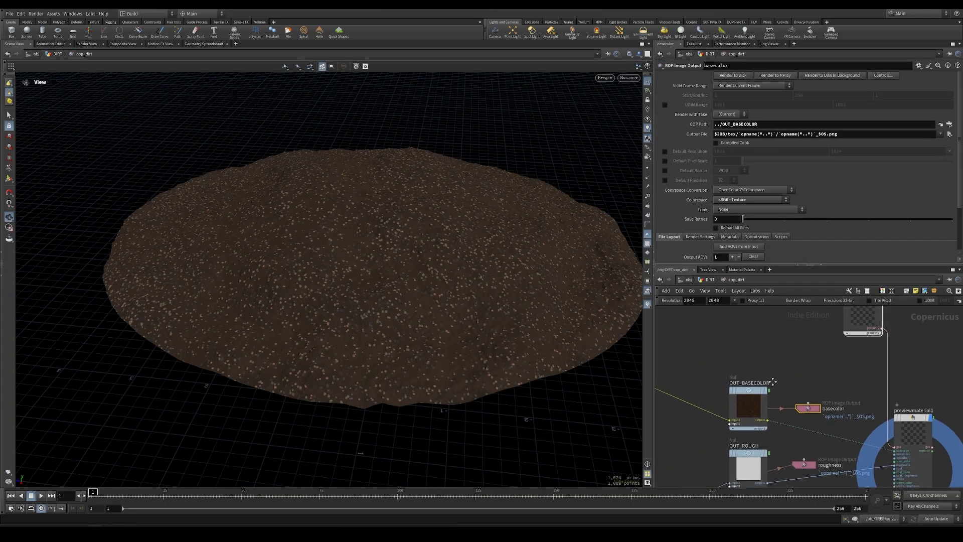
pyautogui.scroll(-1, 773, 365)
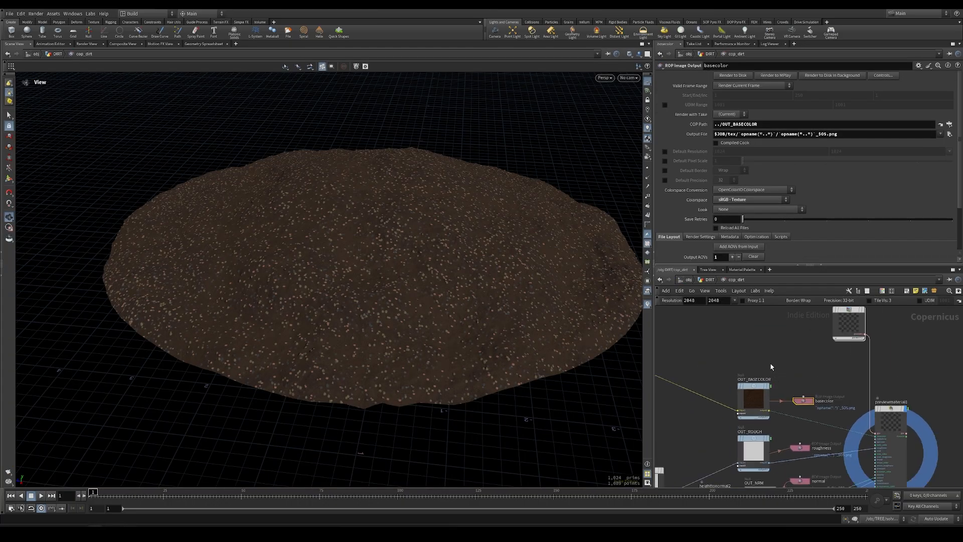
pyautogui.moveTo(771, 362); pyautogui.dragTo(776, 378, button='middle')
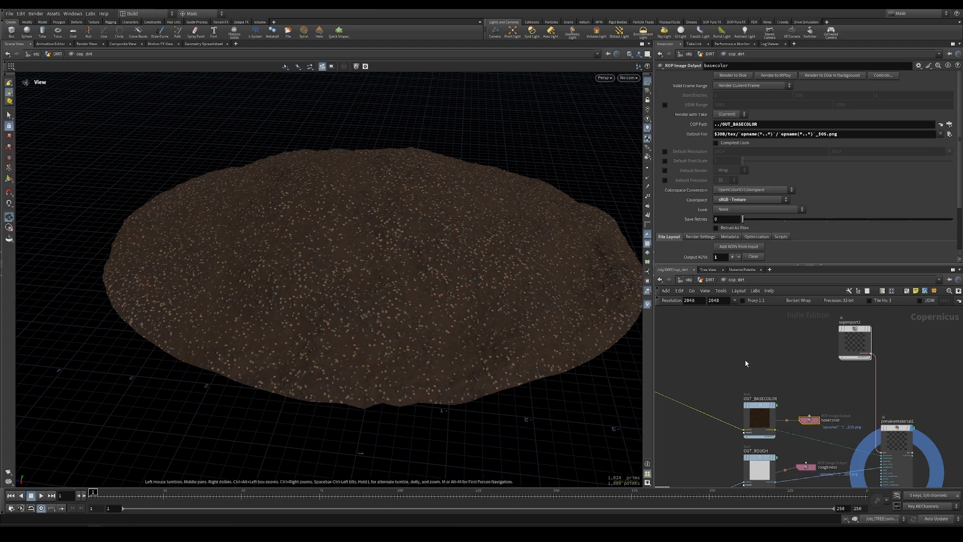
pyautogui.scroll(3, 800, 409)
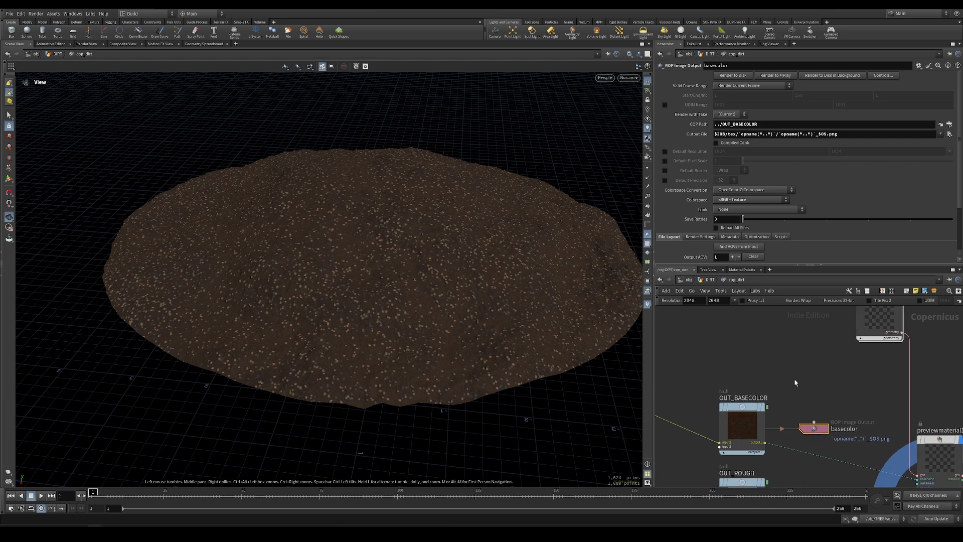
# Step: Try out a new ROP Image Output node with COP Path ../OUT_BASECOLOR, and delete it
pyautogui.press('Tab')
pyautogui.write('ropim')
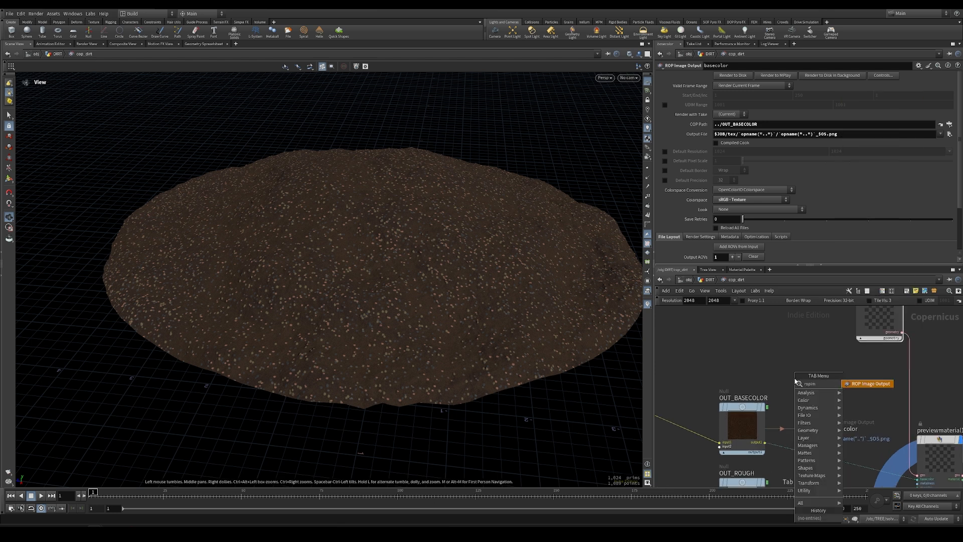
pyautogui.press('Return')
pyautogui.click(819, 360)
pyautogui.moveTo(821, 362); pyautogui.dragTo(802, 360)
pyautogui.moveTo(737, 408)
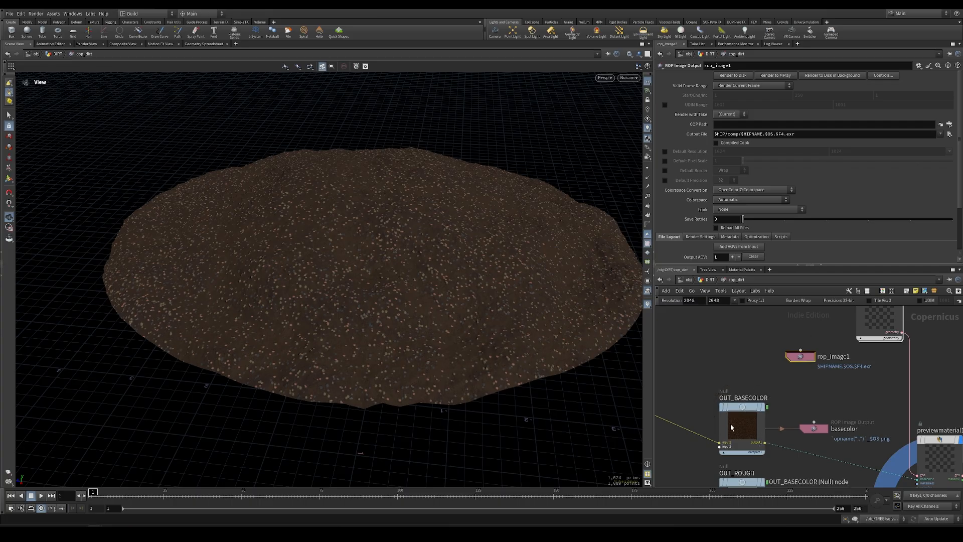
pyautogui.moveTo(744, 400); pyautogui.dragTo(720, 125)
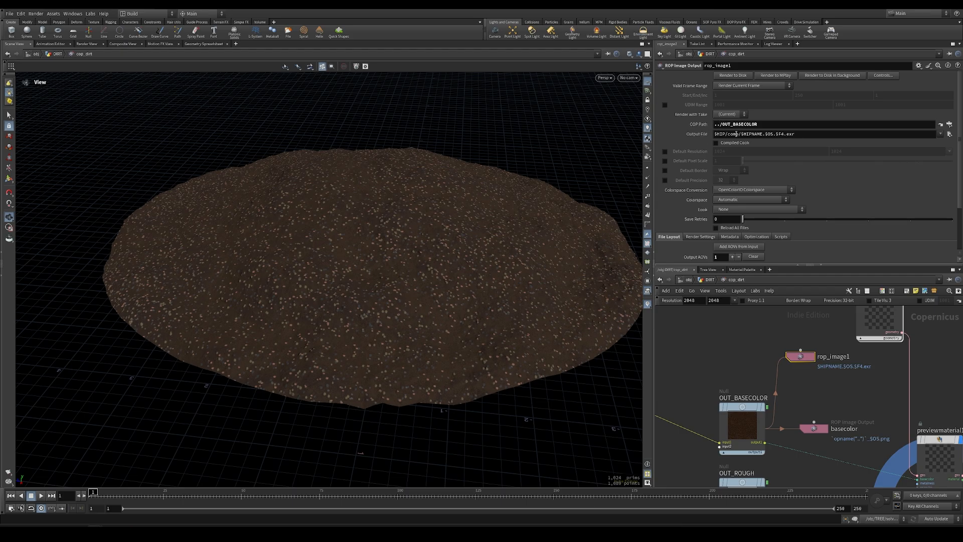
pyautogui.press('Delete')
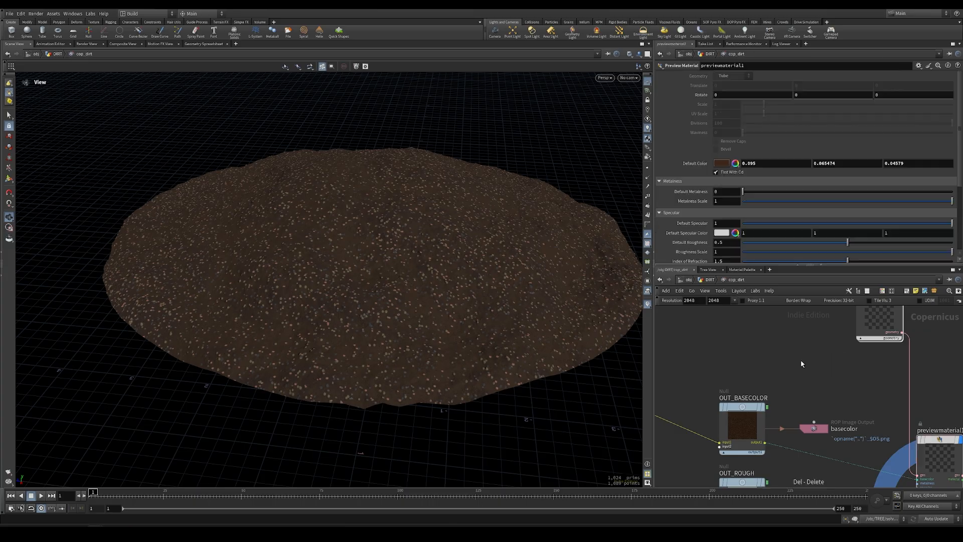
# Step: Examine the basecolor image output's file path expression, its expanded path, and the colorspace setting
pyautogui.click(814, 426)
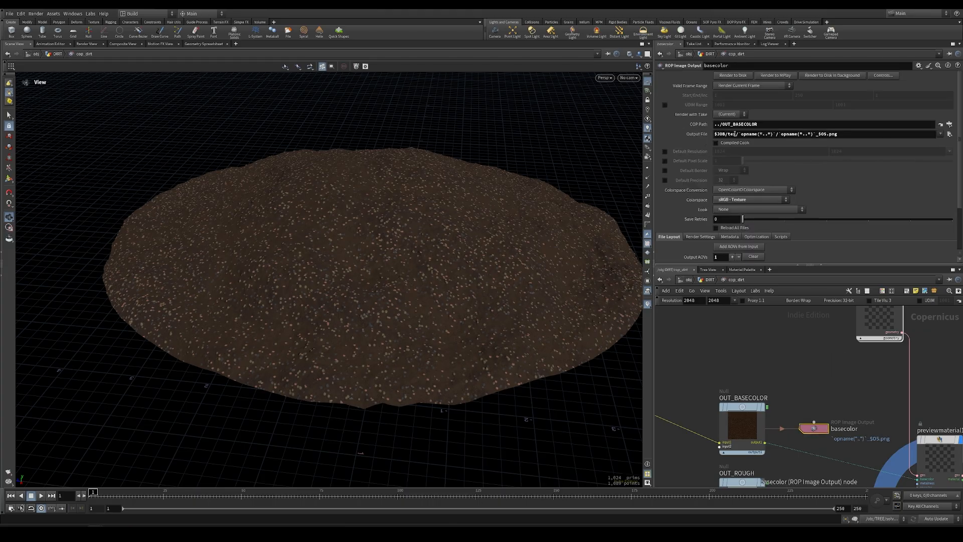
pyautogui.moveTo(741, 134); pyautogui.dragTo(777, 134)
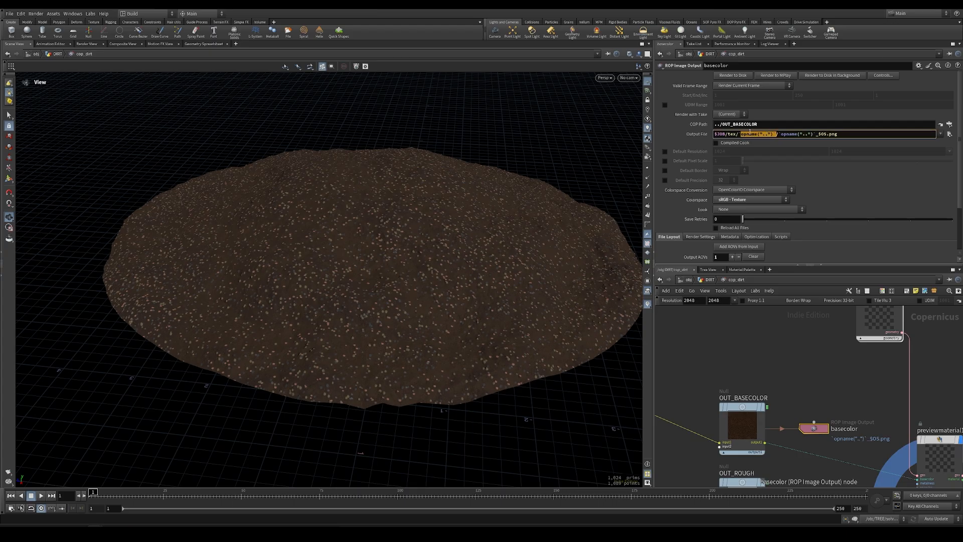
pyautogui.click(691, 134)
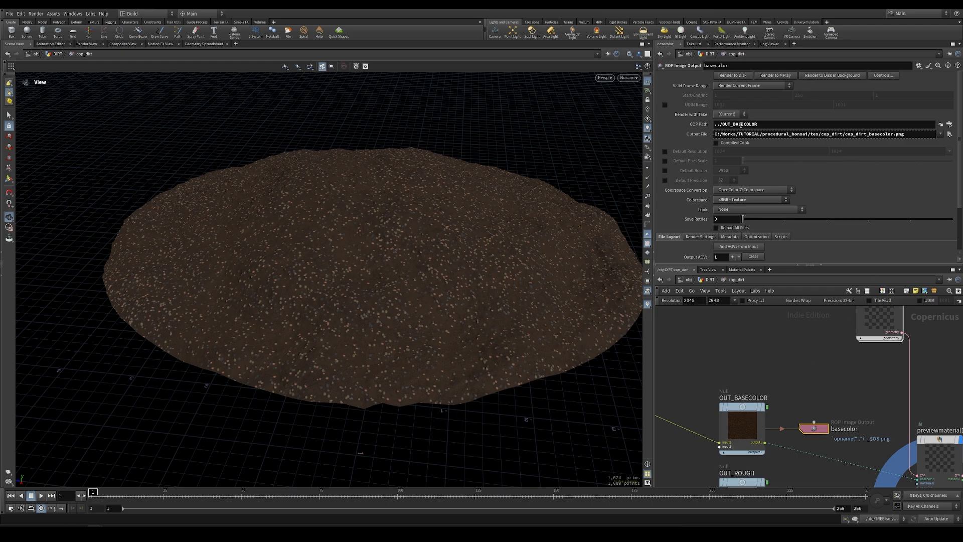
pyautogui.write('$JOB/tex/`opname("..")`/`opname("..")`_$OS.png')
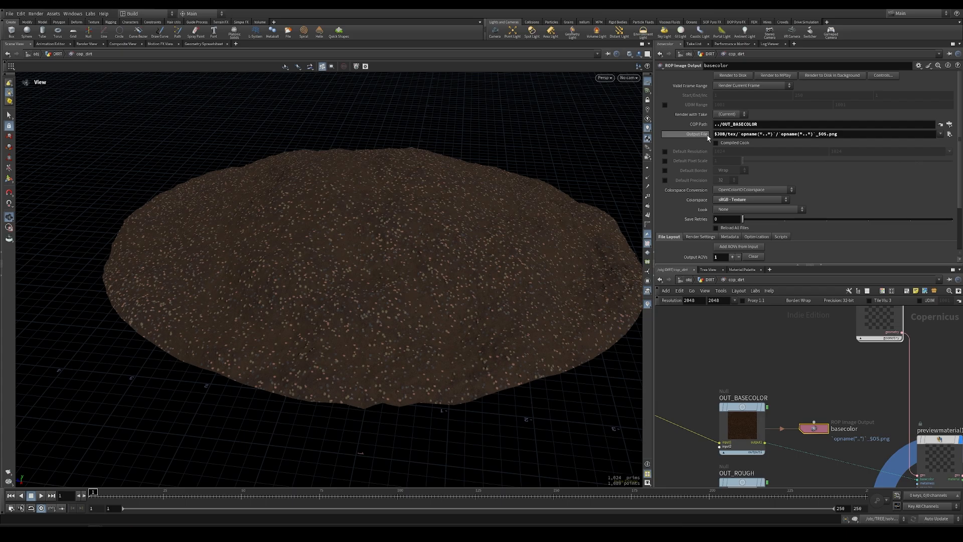
pyautogui.moveTo(821, 456); pyautogui.dragTo(808, 384, button='middle')
pyautogui.scroll(1, 809, 384)
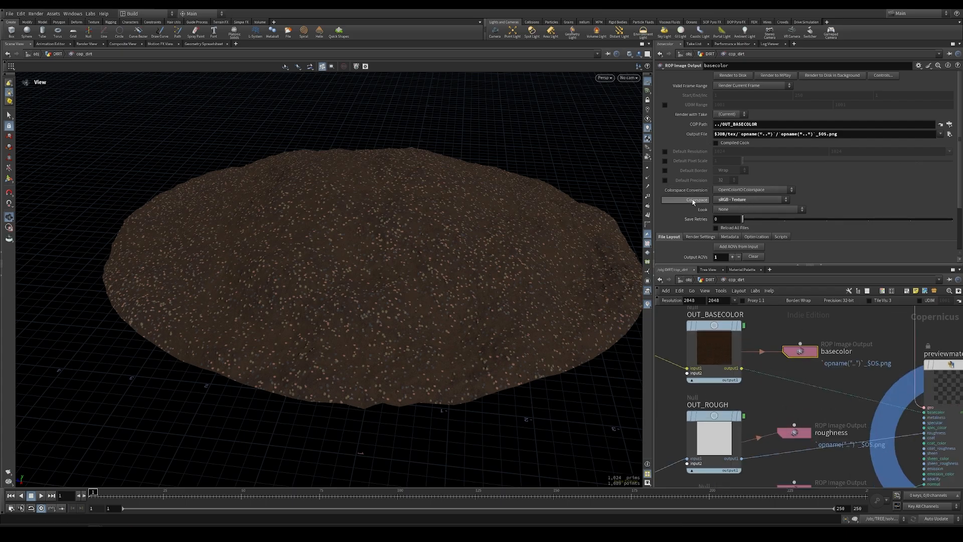
# Step: Add a fresh ROP Image Output node above basecolor to check its default colorspace, and delete it
pyautogui.moveTo(794, 376); pyautogui.dragTo(797, 468, button='middle')
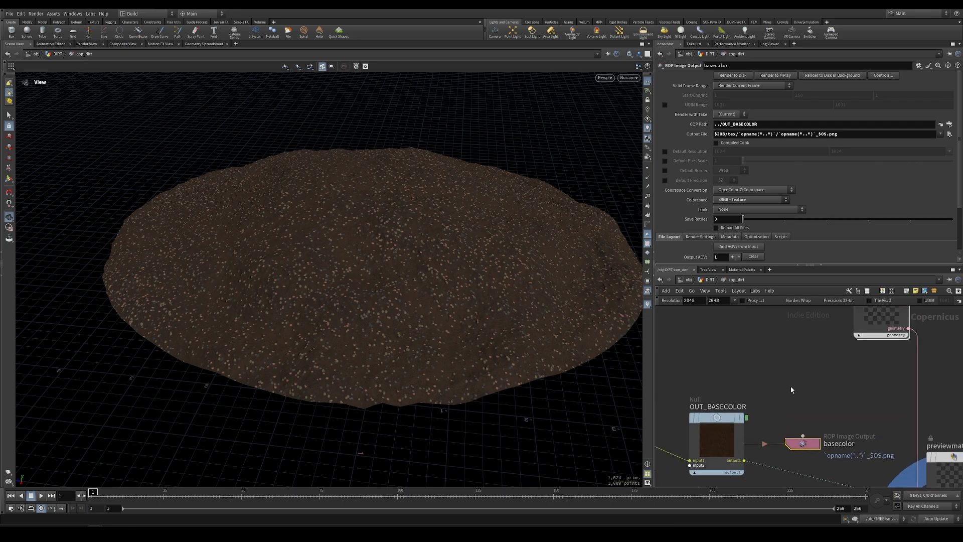
pyautogui.press('Tab')
pyautogui.write('rop')
pyautogui.press('Return')
pyautogui.click(794, 385)
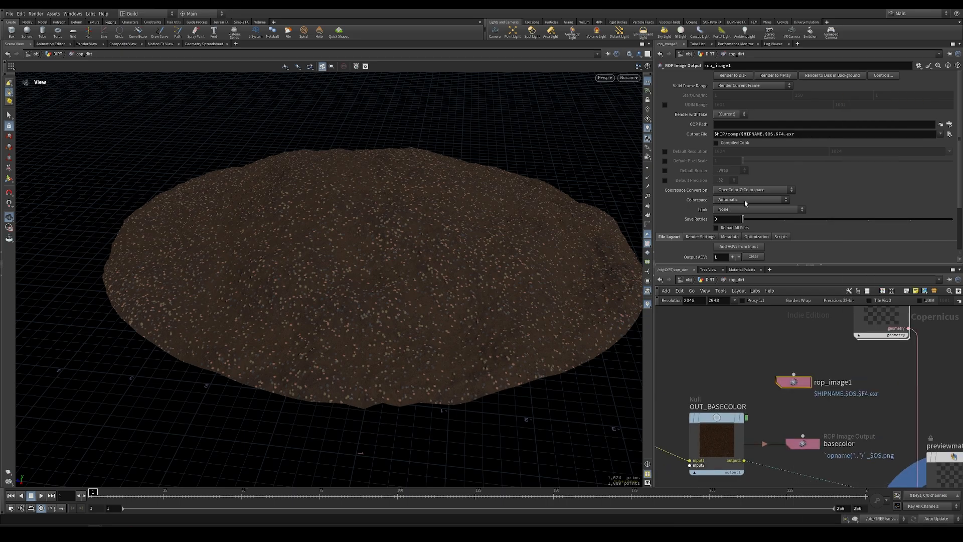
pyautogui.press('Delete')
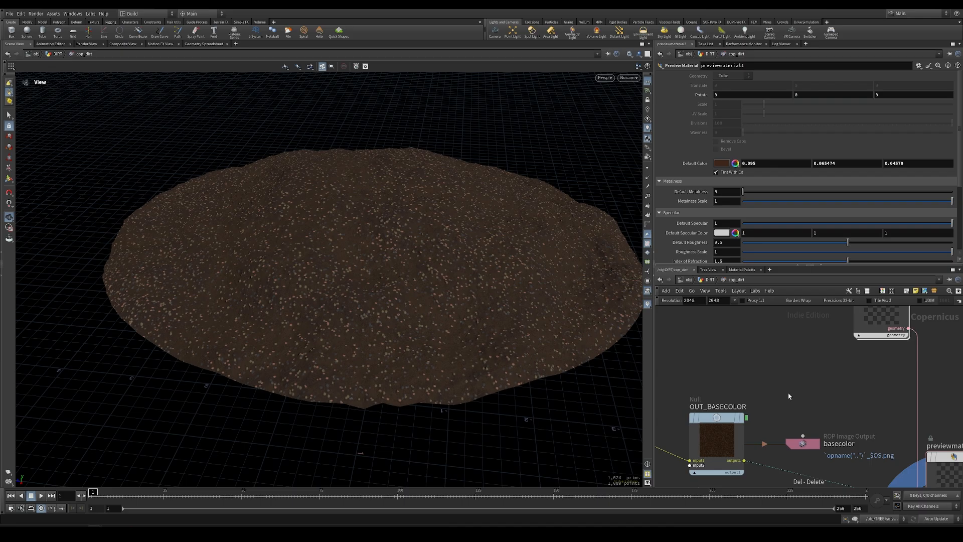
# Step: Review the colorspace and output settings of the basecolor, roughness, normal and height image output nodes
pyautogui.scroll(-1, 789, 397)
pyautogui.click(800, 371)
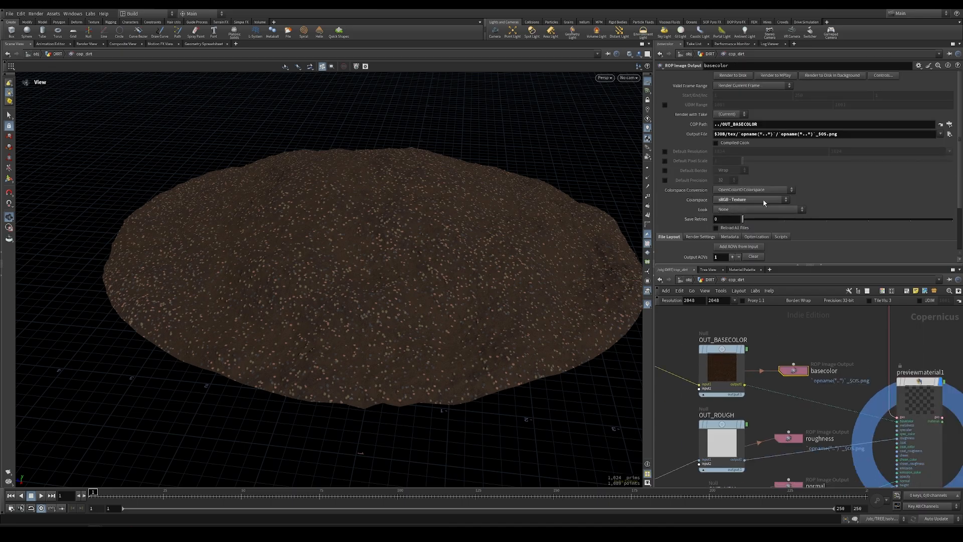
pyautogui.scroll(-2, 788, 438)
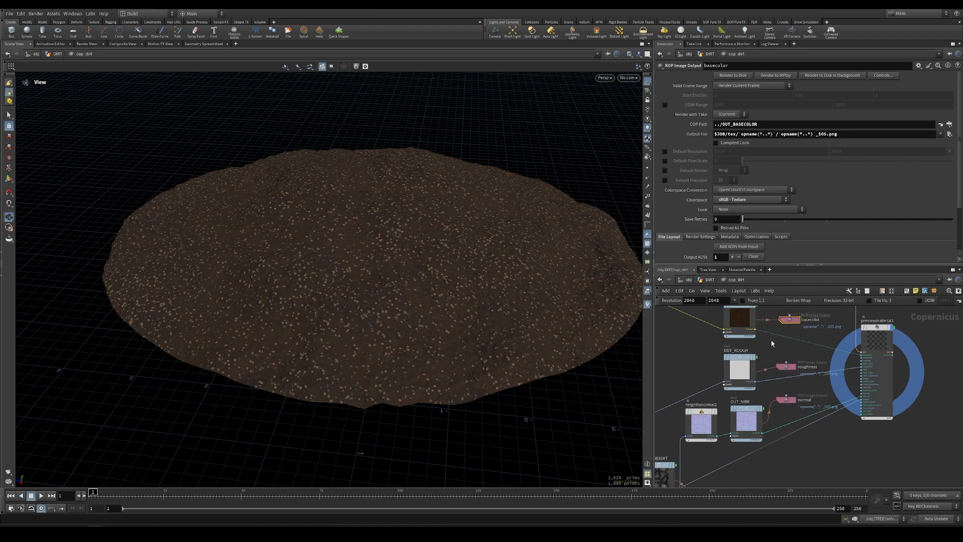
pyautogui.click(790, 371)
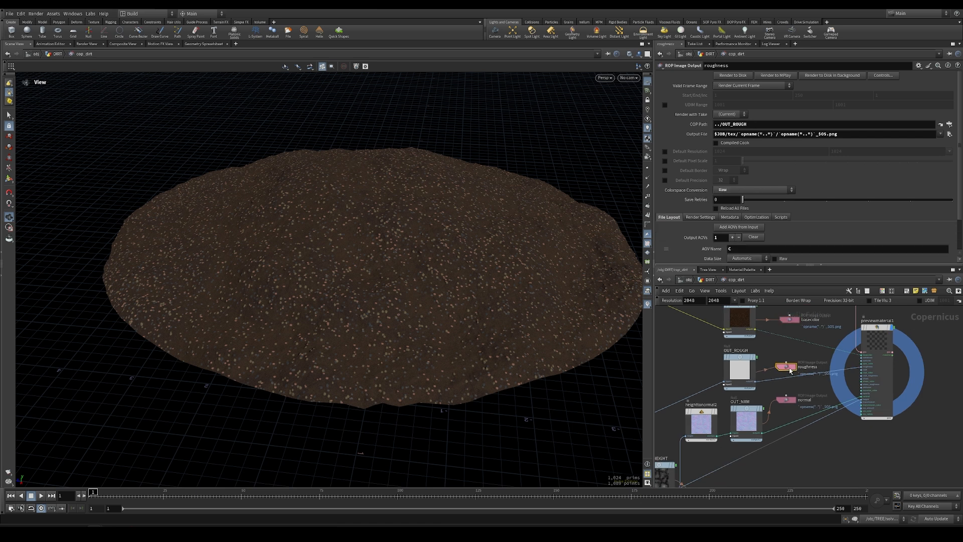
pyautogui.click(786, 400)
pyautogui.scroll(-2, 792, 447)
pyautogui.moveTo(793, 447); pyautogui.dragTo(860, 318, button='middle')
pyautogui.click(794, 361)
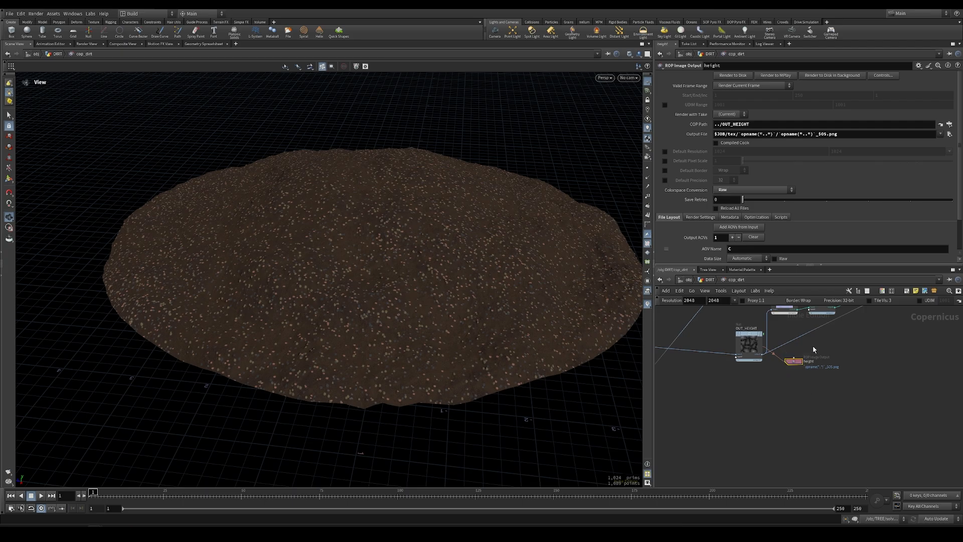
# Step: Leave the dirt texture network and return to the Solaris stage network
pyautogui.moveTo(860, 370); pyautogui.dragTo(813, 437, button='middle')
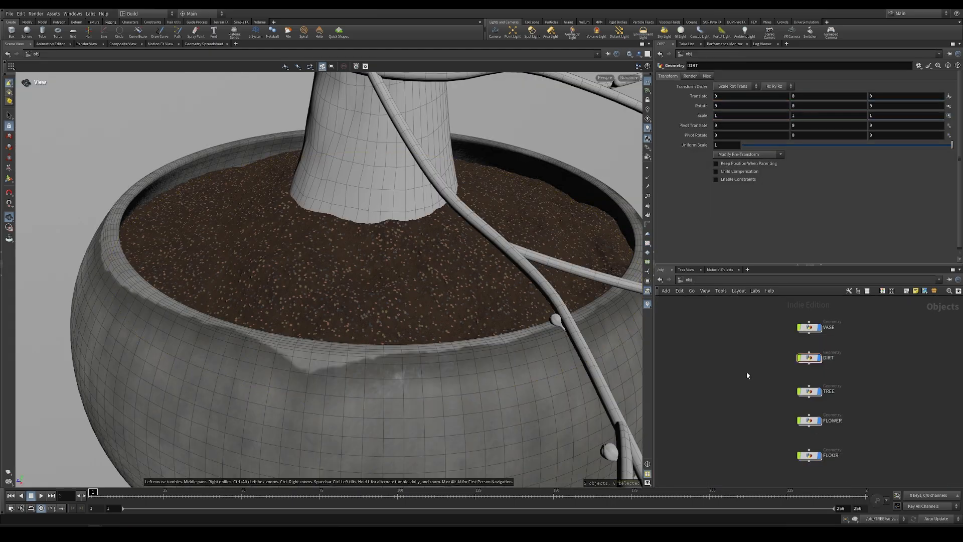
pyautogui.click(721, 281)
pyautogui.click(738, 339)
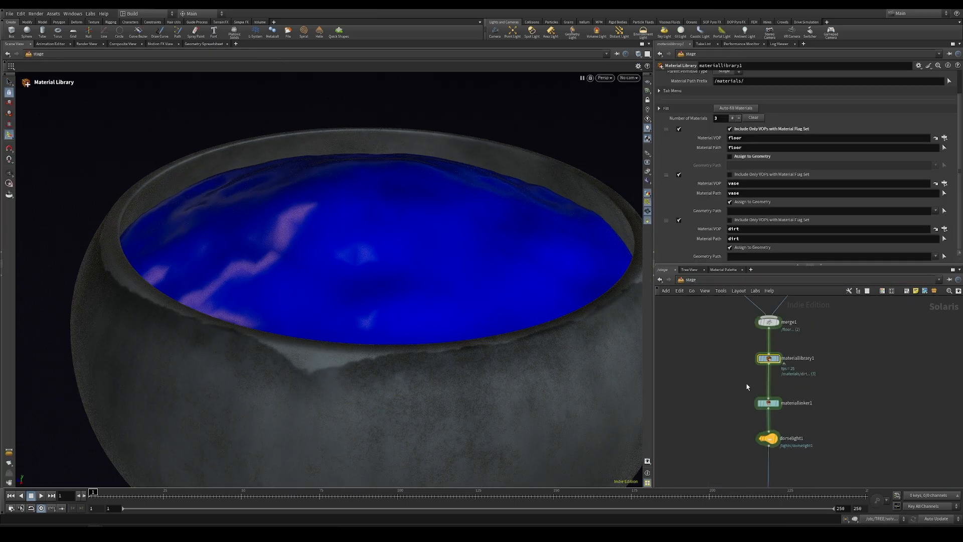
# Step: Point the vase material's base color image, mtlximage1, to the exported texture cop_vase_basecolor.png in the cop_vase folder
pyautogui.doubleClick(771, 358)
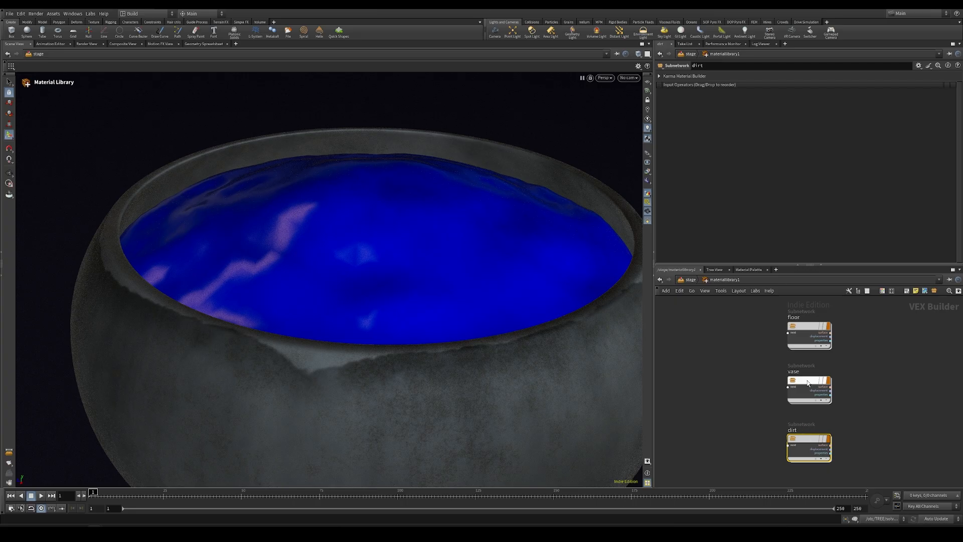
pyautogui.doubleClick(809, 383)
pyautogui.click(769, 362)
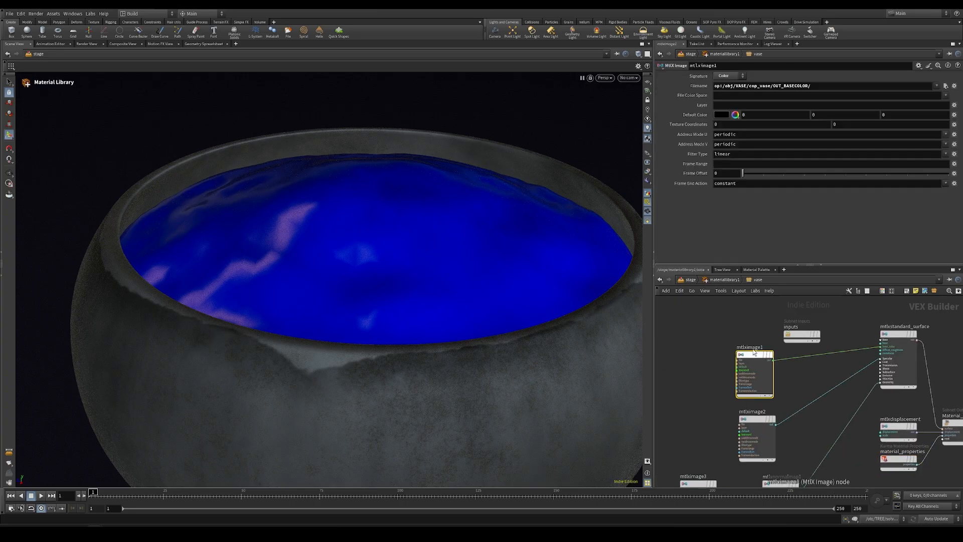
pyautogui.click(946, 85)
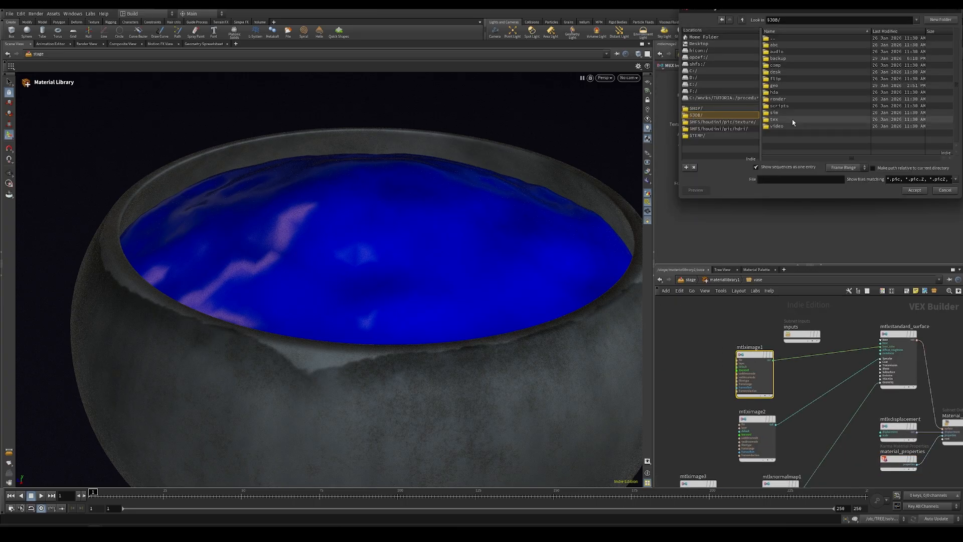
pyautogui.doubleClick(773, 44)
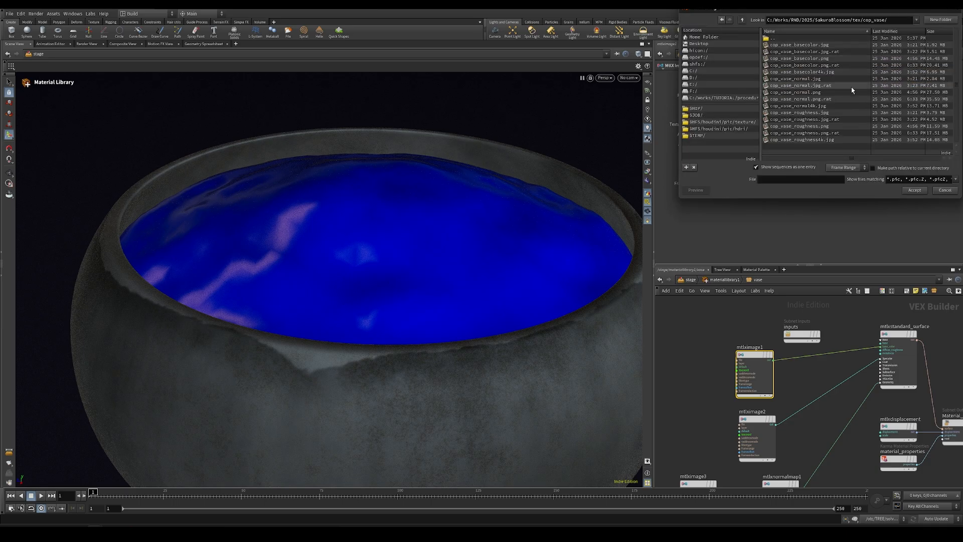
pyautogui.click(808, 60)
pyautogui.doubleClick(786, 61)
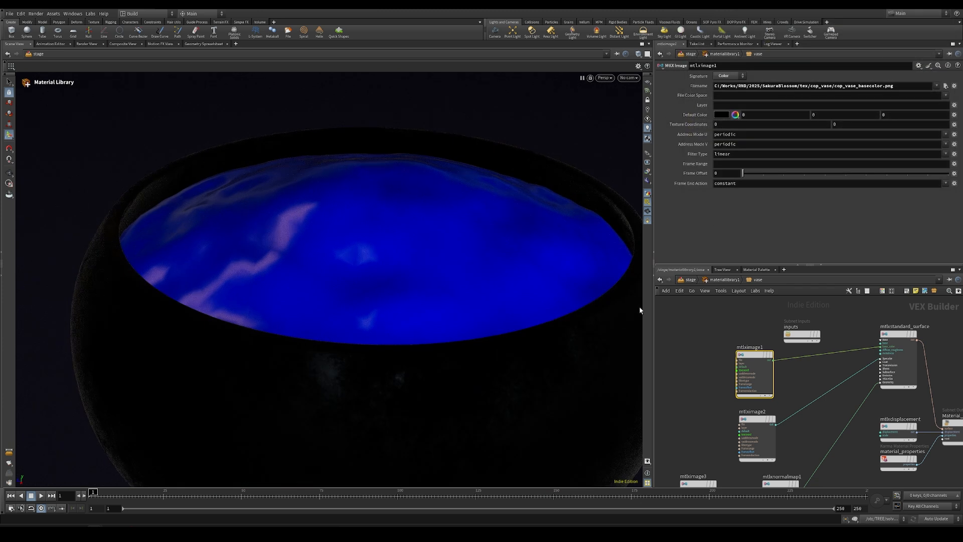
pyautogui.keyDown('alt'); pyautogui.moveTo(469, 331); pyautogui.dragTo(420, 334, button='right'); pyautogui.keyUp('alt')
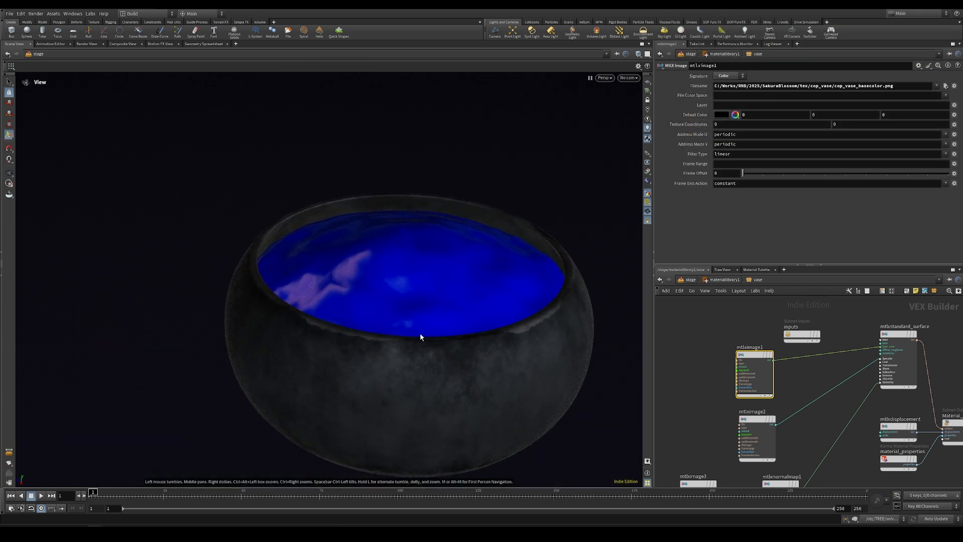
# Step: Review the settings of the vase material's roughness and normal image nodes, mtlximage2 and mtlximage3
pyautogui.click(756, 422)
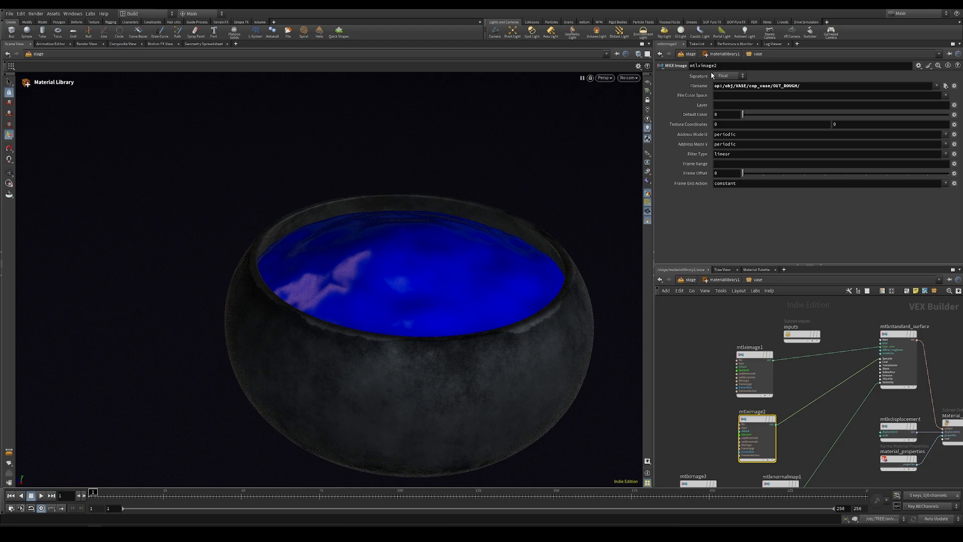
pyautogui.moveTo(700, 434); pyautogui.dragTo(686, 330, button='middle')
pyautogui.click(685, 382)
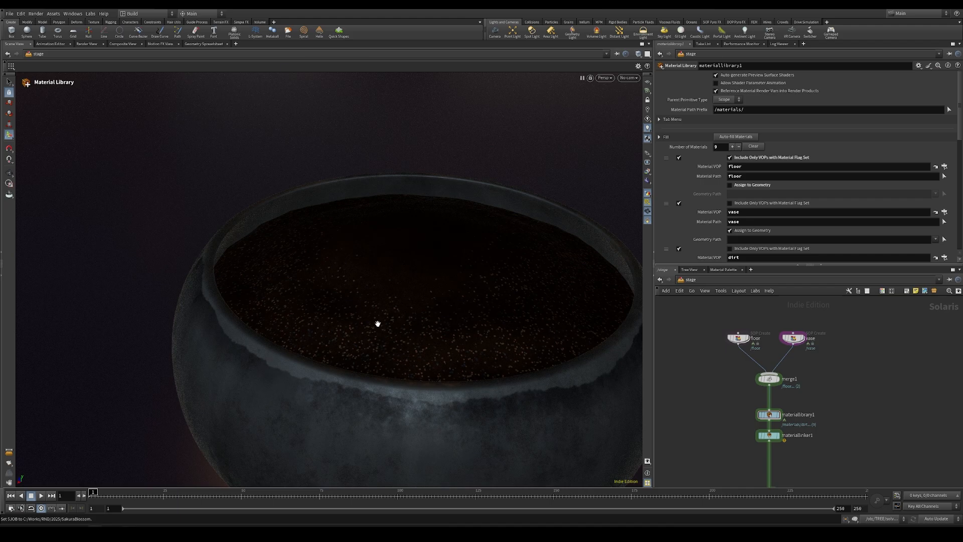
# Step: Open the dirt material inside the material library and inspect its mtlxdisplacement node
pyautogui.press('Escape')
pyautogui.moveTo(443, 329); pyautogui.dragTo(412, 294)
pyautogui.press('Return')
pyautogui.doubleClick(769, 415)
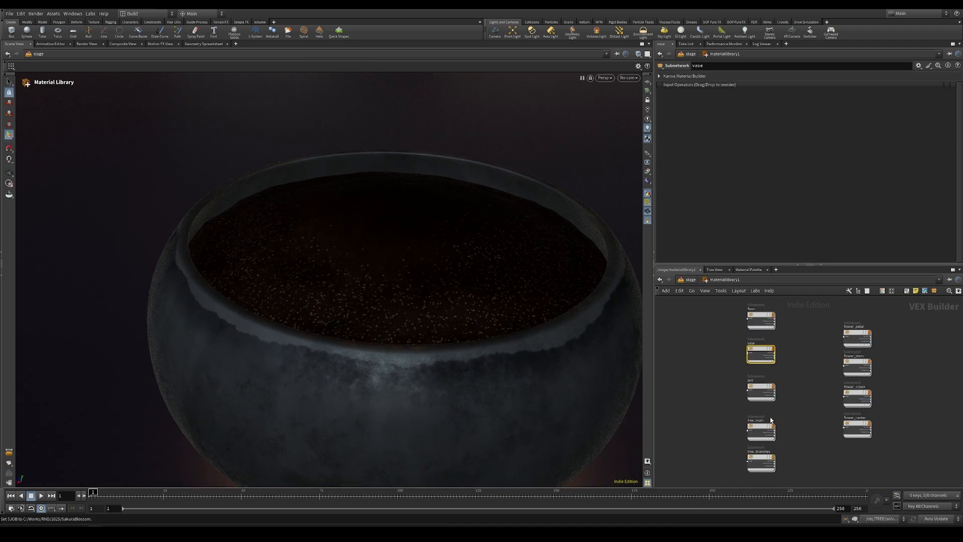
pyautogui.click(765, 390)
pyautogui.doubleClick(765, 390)
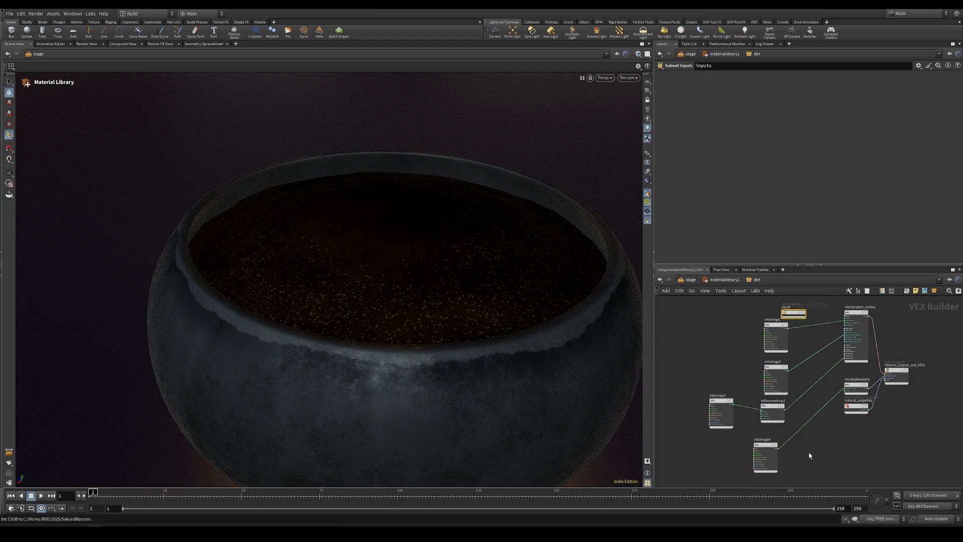
pyautogui.scroll(3, 873, 346)
pyautogui.click(880, 350)
pyautogui.scroll(1, 879, 350)
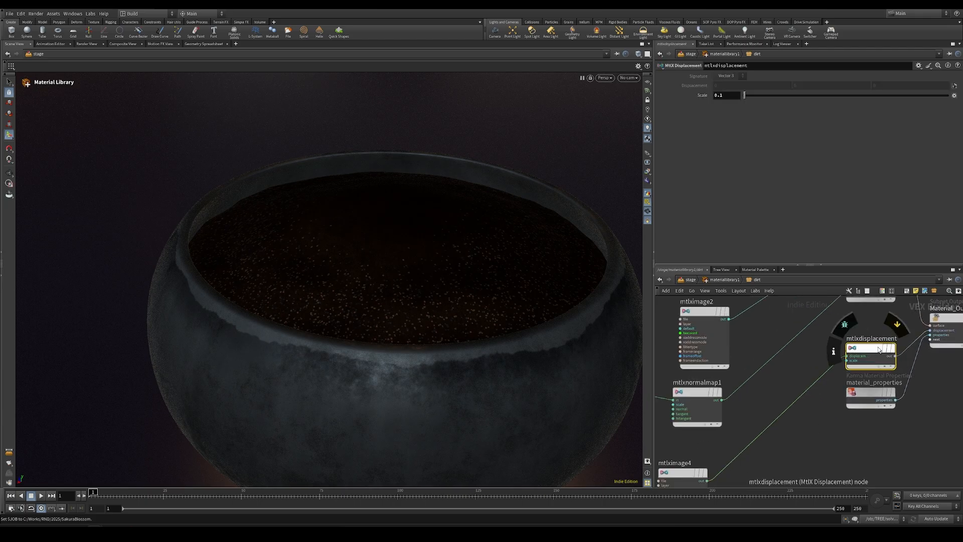
# Step: Set the signature of the dirt material's height image, mtlximage4, to Float
pyautogui.moveTo(766, 422); pyautogui.dragTo(840, 338, button='middle')
pyautogui.moveTo(765, 393); pyautogui.dragTo(777, 384)
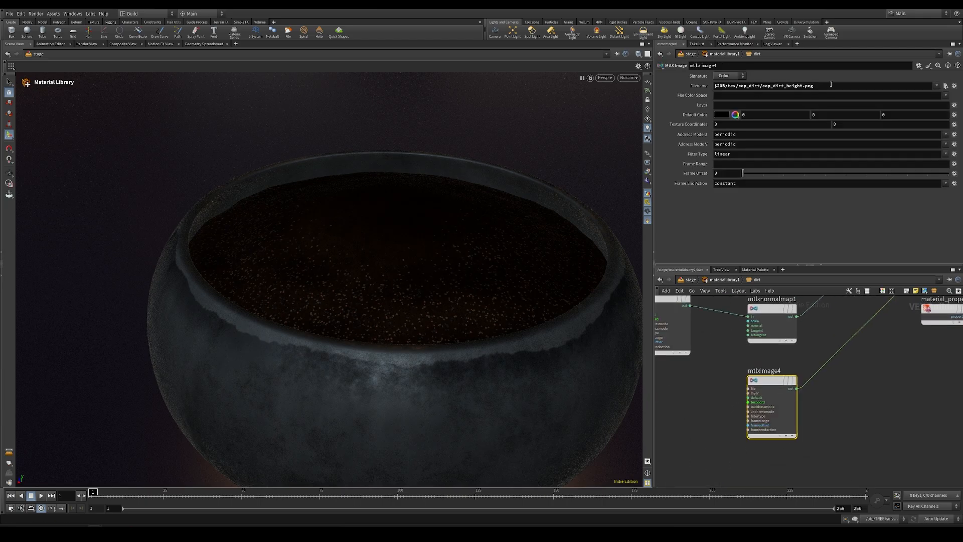
pyautogui.click(730, 77)
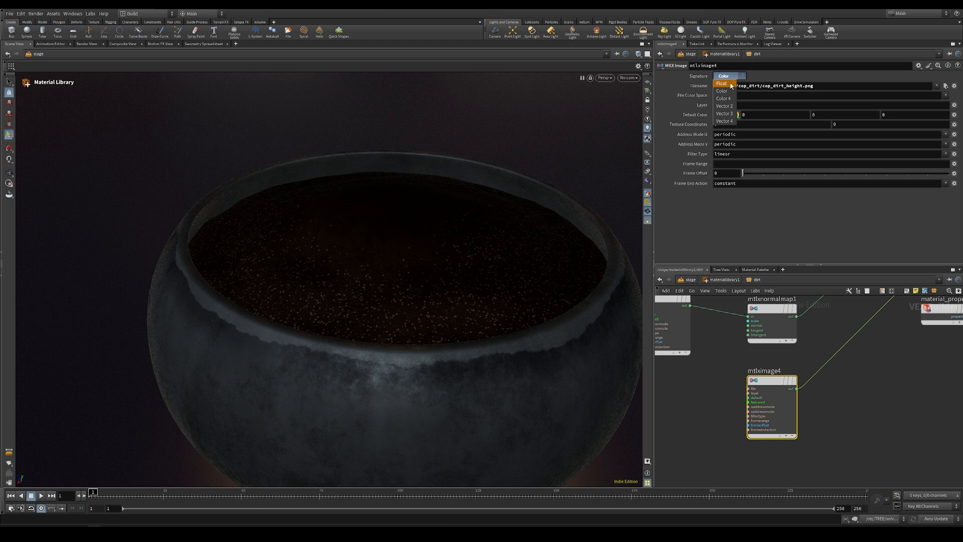
pyautogui.click(731, 84)
pyautogui.moveTo(938, 341)
pyautogui.mouseDown(button='middle')
pyautogui.moveTo(883, 376)
pyautogui.moveTo(806, 372)
pyautogui.mouseUp(button='middle')
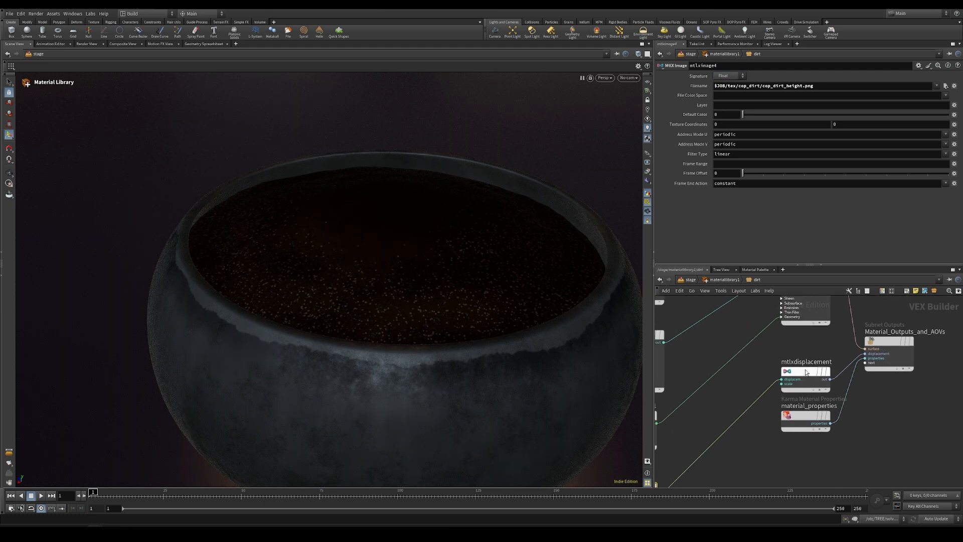
# Step: Examine the dirt displacement node's settings and its connection to the material outputs
pyautogui.click(806, 371)
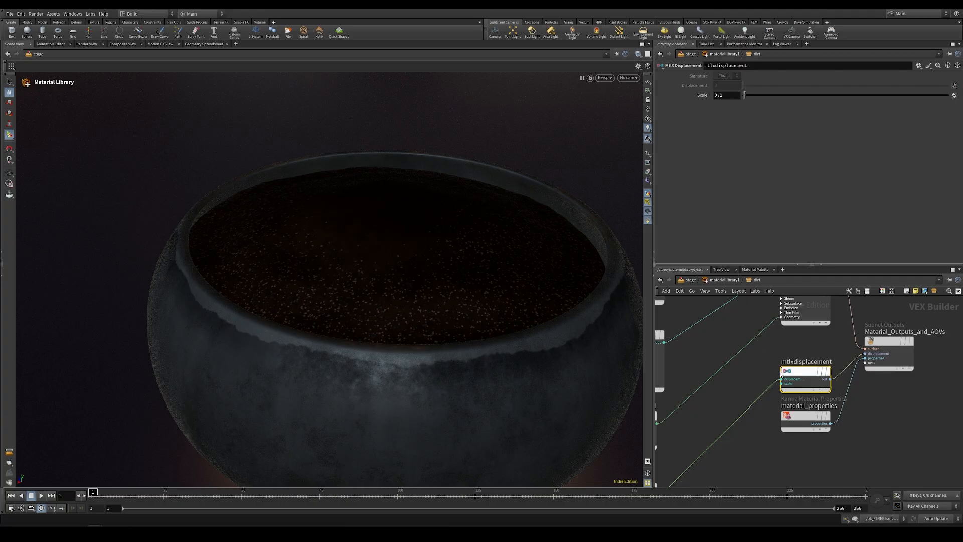
pyautogui.moveTo(813, 342); pyautogui.dragTo(819, 420, button='middle')
pyautogui.scroll(-1, 818, 421)
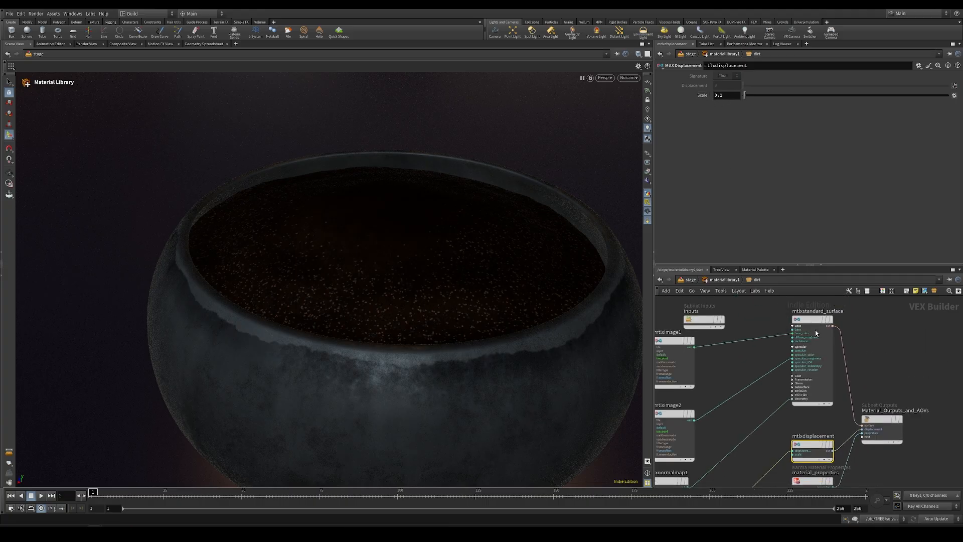
pyautogui.scroll(3, 853, 416)
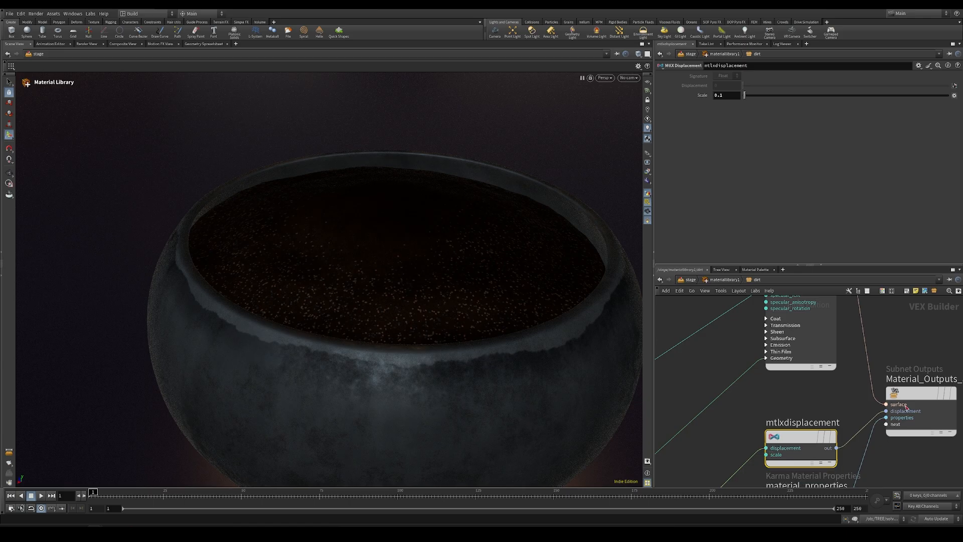
pyautogui.scroll(-3, 715, 462)
pyautogui.moveTo(695, 469); pyautogui.dragTo(873, 350, button='middle')
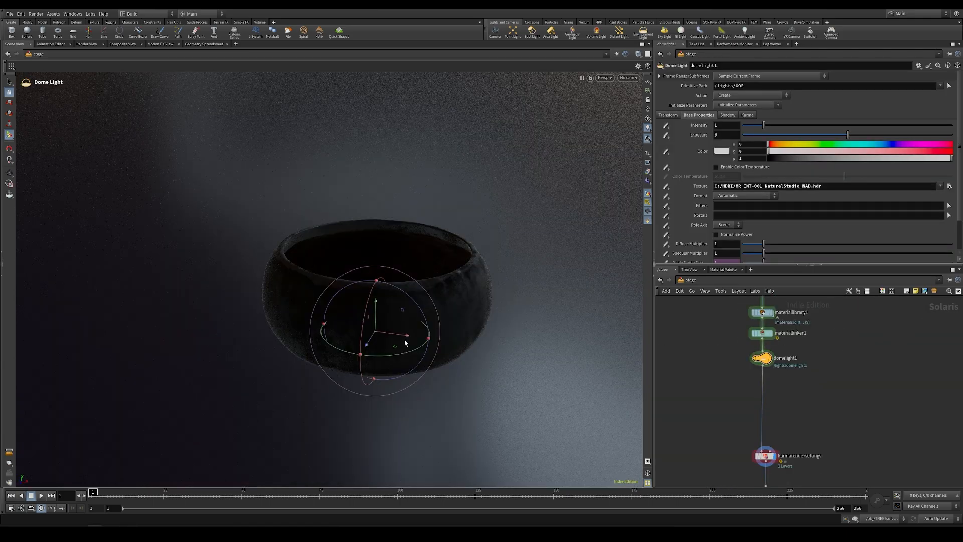
# Step: Add an Area Light between domelight1 and karmarendersettings, display it, and take domelight1 out of the chain
pyautogui.scroll(-4, 254, 323)
pyautogui.moveTo(254, 323); pyautogui.dragTo(279, 329)
pyautogui.press('Return')
pyautogui.press('Tab')
pyautogui.write('lig')
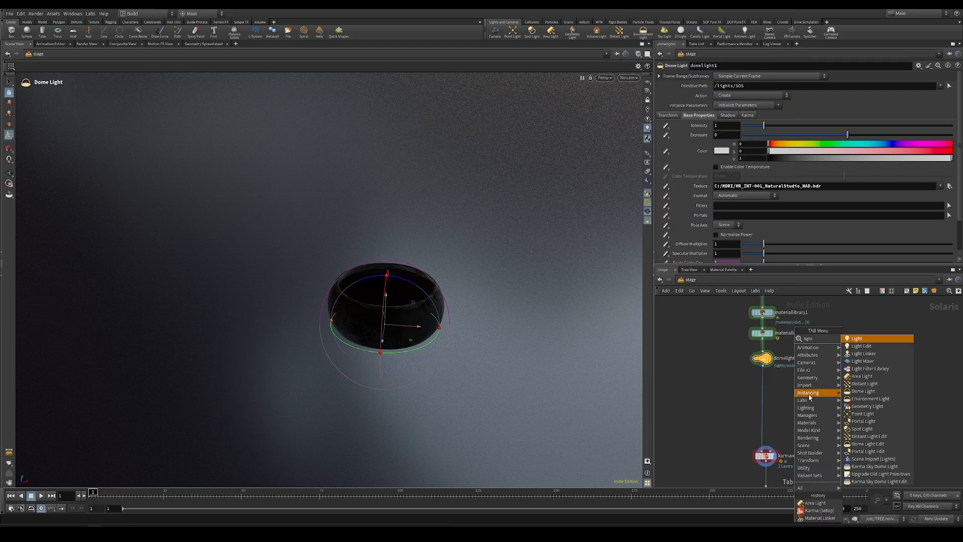
pyautogui.click(869, 383)
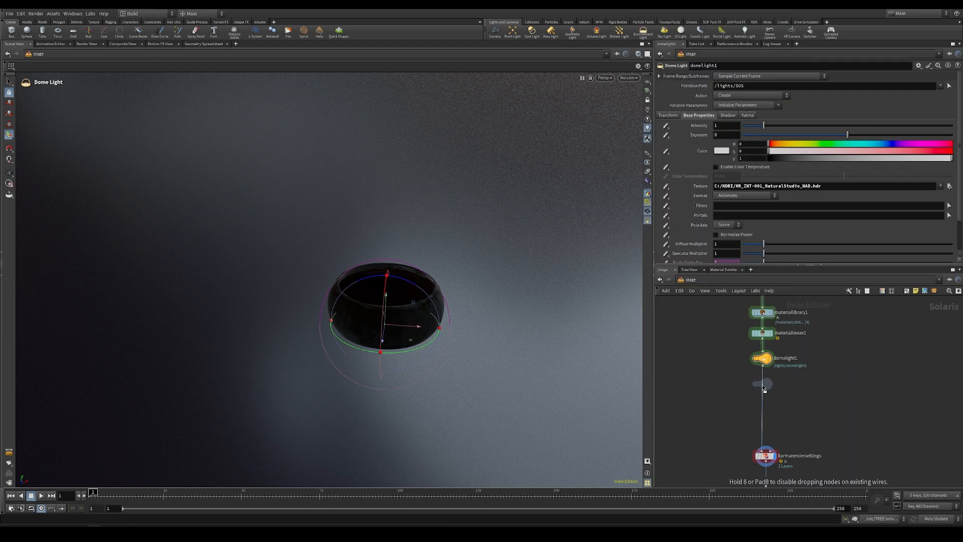
pyautogui.click(769, 382)
pyautogui.click(770, 382)
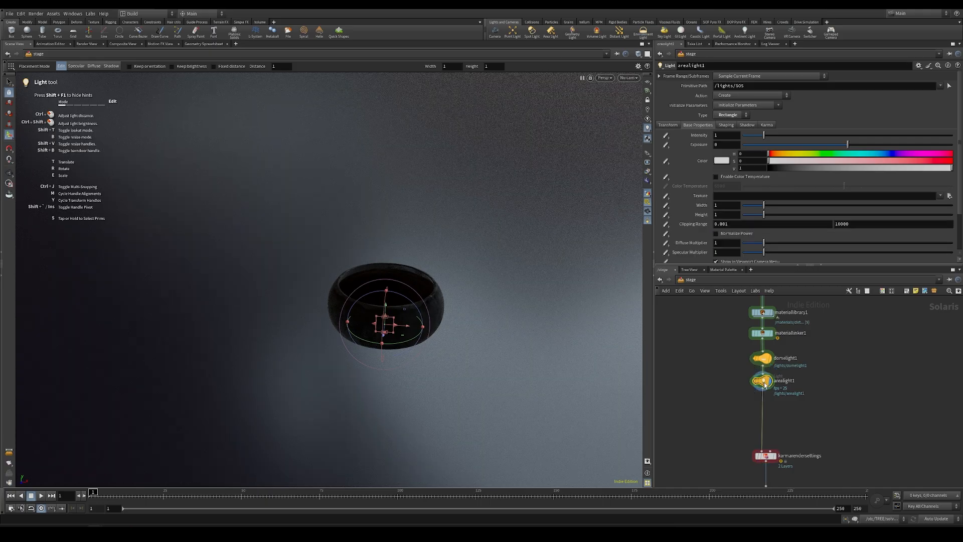
pyautogui.moveTo(762, 358); pyautogui.dragTo(833, 361)
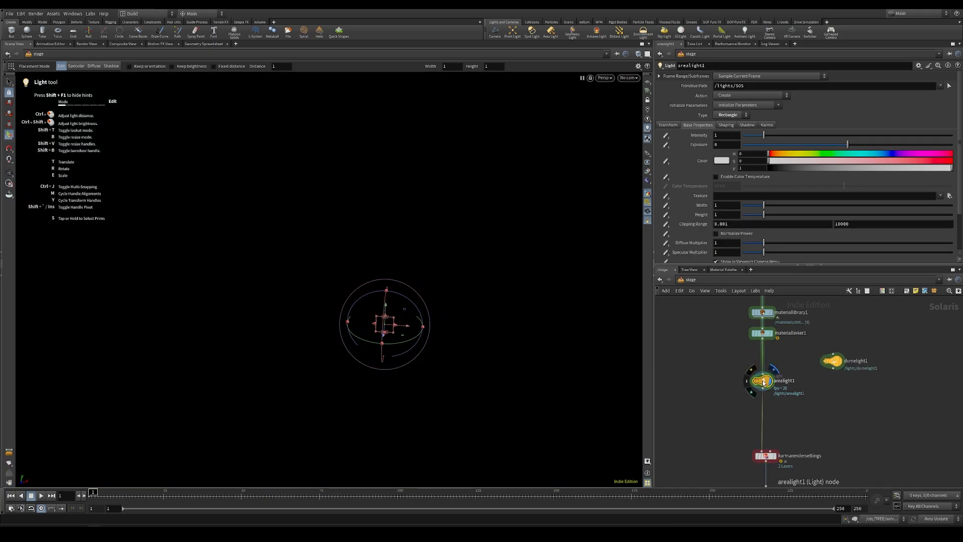
# Step: Set the area light's intensity to 600
pyautogui.click(725, 138)
pyautogui.write('6')
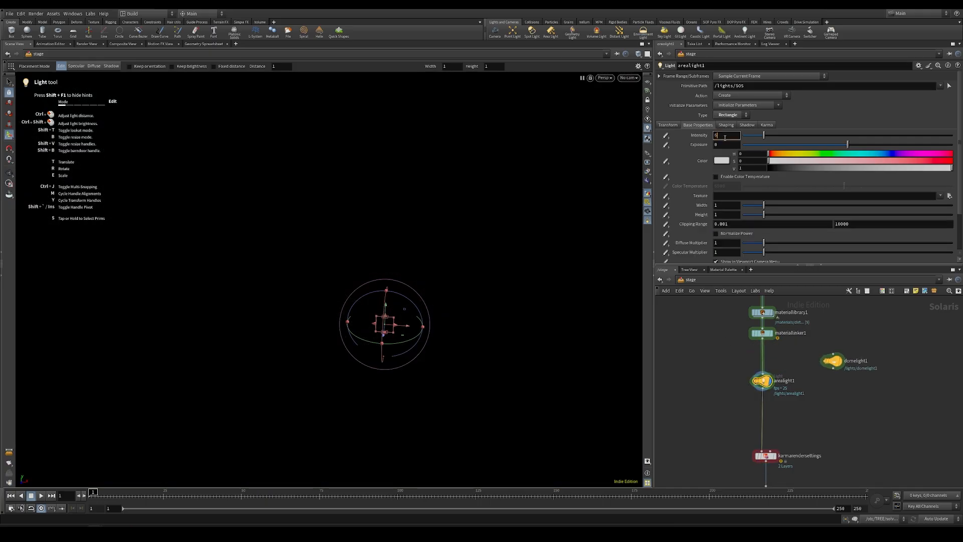
pyautogui.write('00')
pyautogui.press('Return')
# Step: Move the area light out to one side of the vase, facing it
pyautogui.keyDown('alt'); pyautogui.moveTo(389, 305); pyautogui.dragTo(344, 291); pyautogui.keyUp('alt')
pyautogui.moveTo(343, 329); pyautogui.dragTo(132, 227)
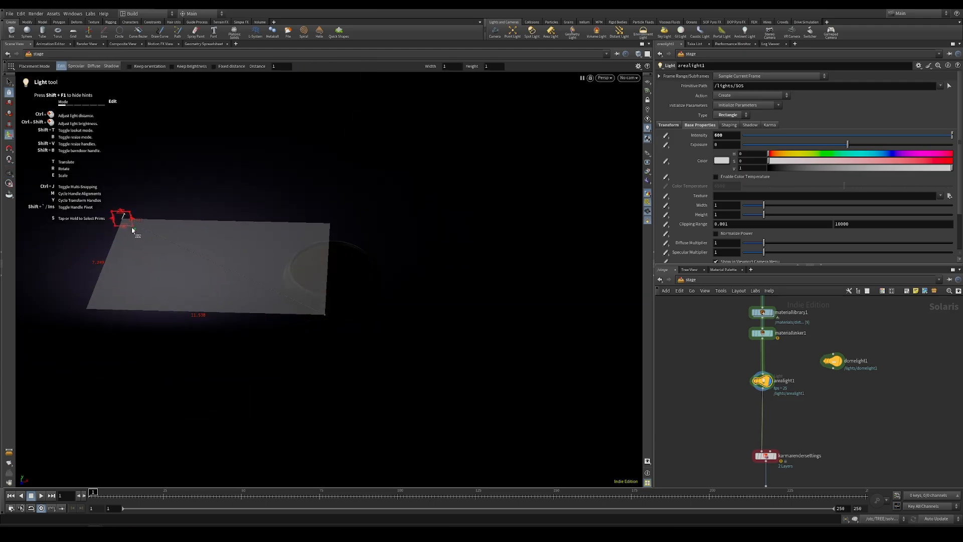
pyautogui.keyDown('alt'); pyautogui.moveTo(153, 266); pyautogui.dragTo(430, 324, button='middle'); pyautogui.keyUp('alt')
pyautogui.moveTo(401, 297); pyautogui.dragTo(238, 245)
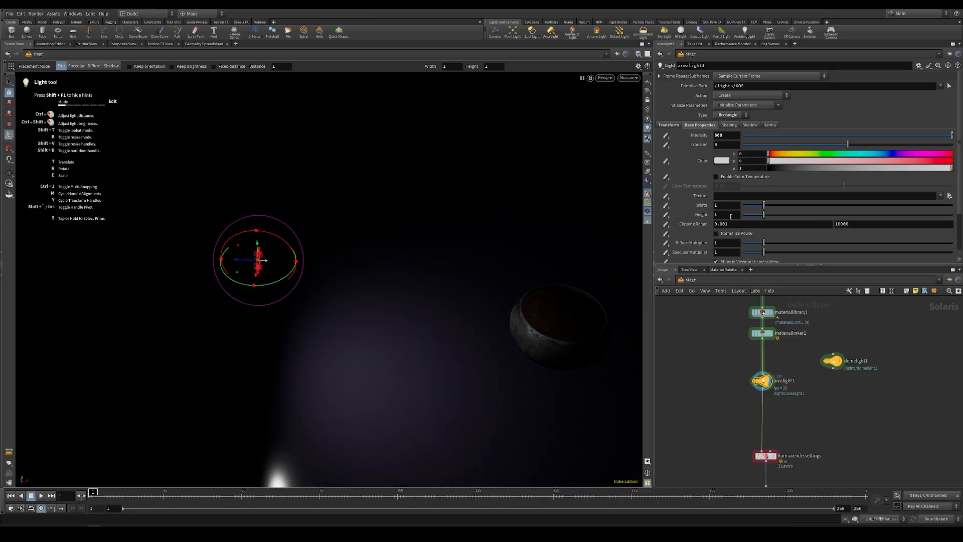
# Step: Set the area light's width to 12 and height to 10
pyautogui.click(724, 205)
pyautogui.write('12')
pyautogui.press('Tab')
pyautogui.press('Return')
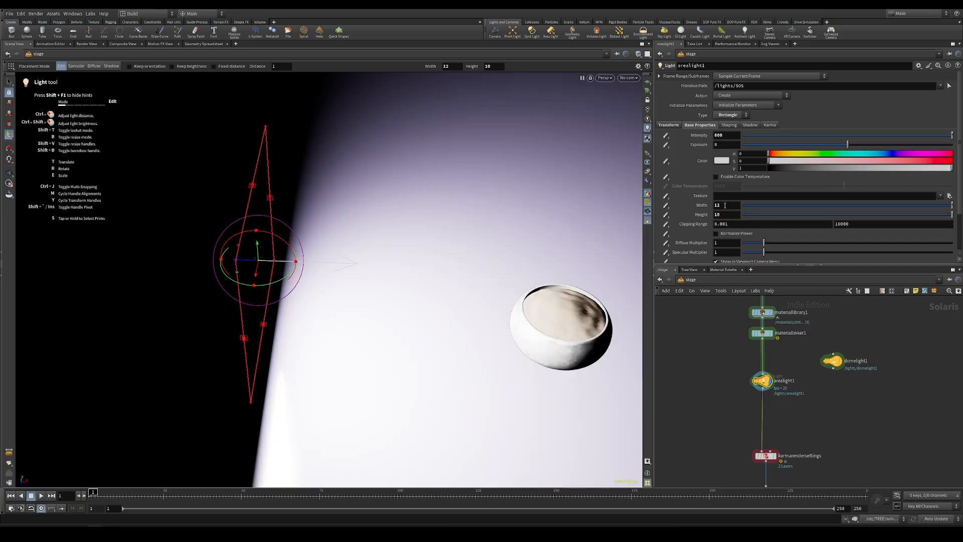
# Step: Move the area light farther from the vase, to about -81, 5.6, 2
pyautogui.keyDown('alt'); pyautogui.moveTo(295, 317); pyautogui.dragTo(389, 340, button='middle'); pyautogui.keyUp('alt')
pyautogui.keyDown('alt'); pyautogui.moveTo(389, 340); pyautogui.dragTo(339, 326); pyautogui.keyUp('alt')
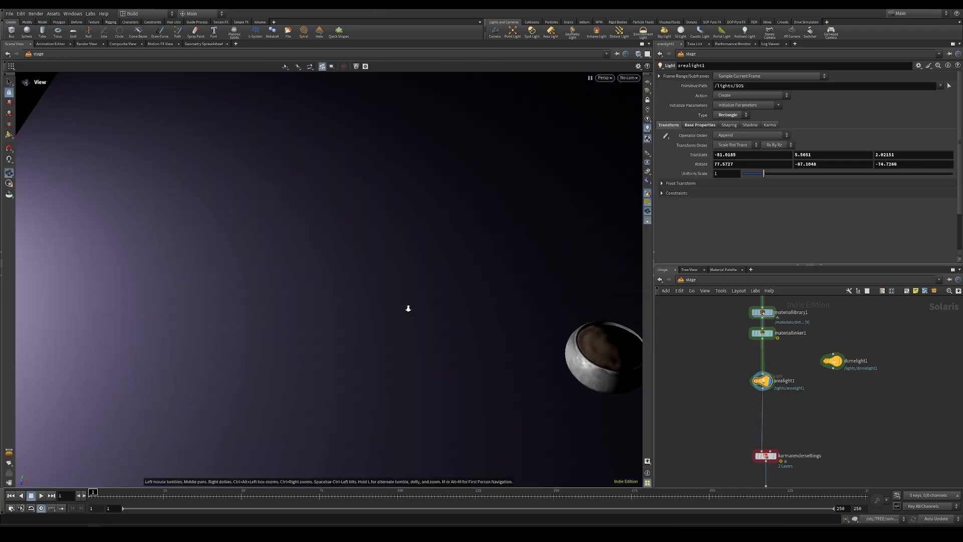
pyautogui.keyDown('alt'); pyautogui.moveTo(407, 308); pyautogui.dragTo(225, 313, button='right'); pyautogui.keyUp('alt')
pyautogui.moveTo(225, 313); pyautogui.dragTo(284, 283)
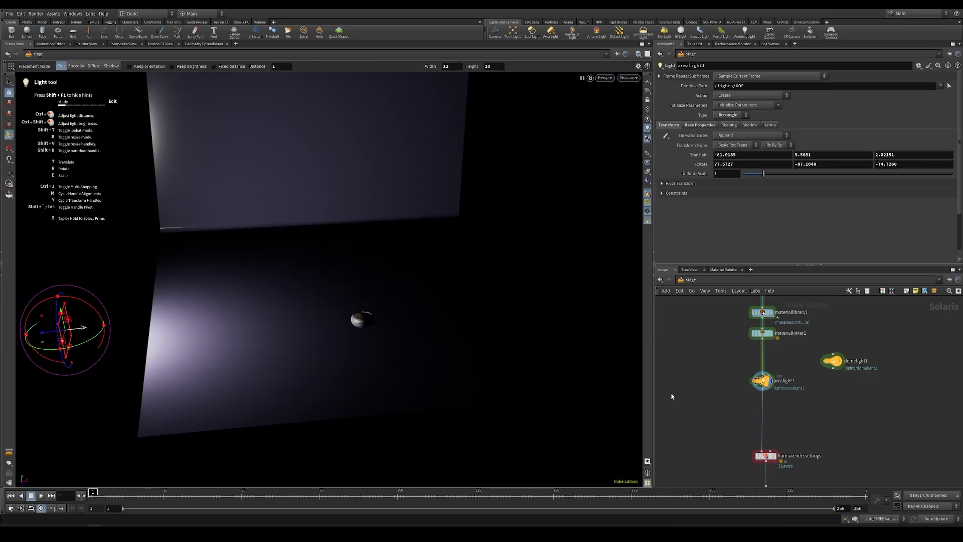
# Step: Insert a Camera node between arealight1 and karmarendersettings
pyautogui.moveTo(700, 438); pyautogui.dragTo(730, 378, button='middle')
pyautogui.press('Tab')
pyautogui.write('cam')
pyautogui.press('Return')
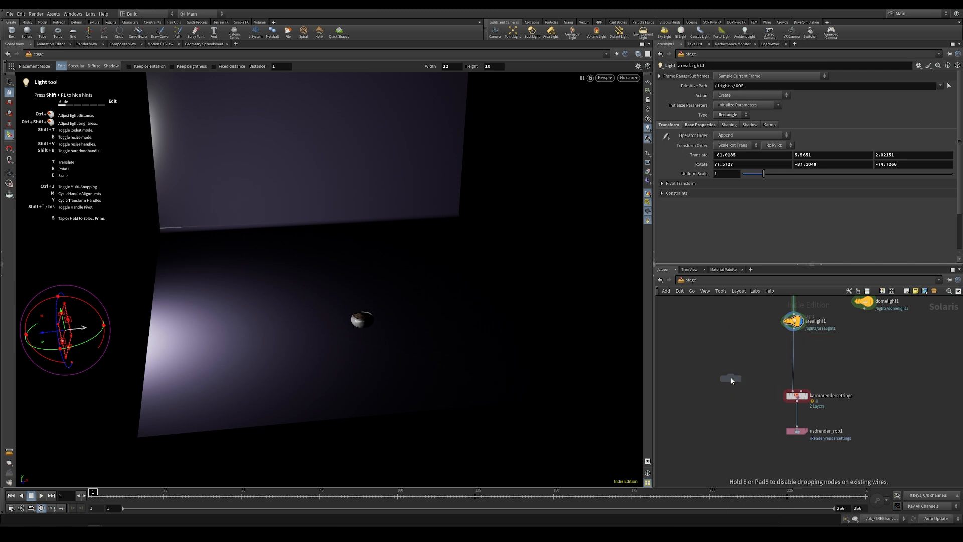
pyautogui.click(795, 359)
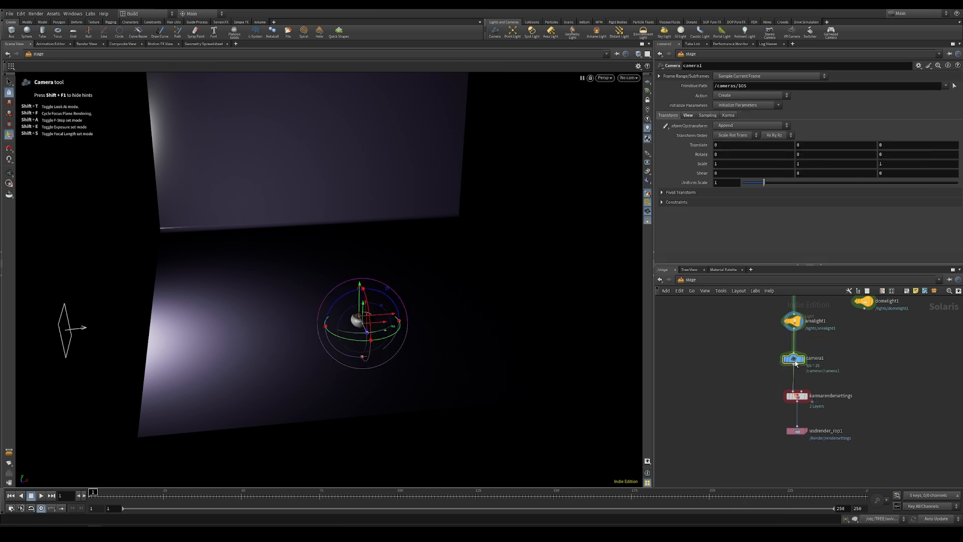
# Step: Display the karmarendersettings node and look through camera1 in the viewport
pyautogui.click(797, 396)
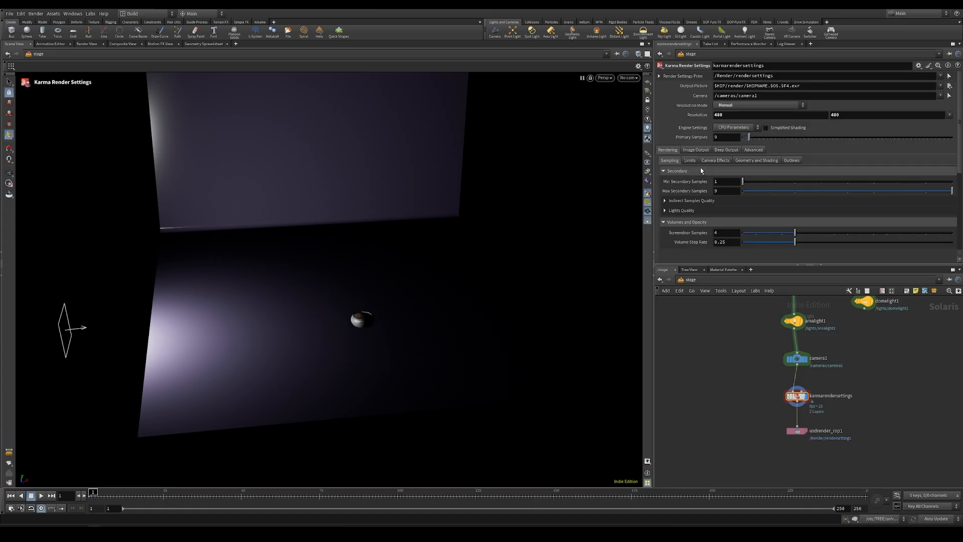
pyautogui.click(629, 77)
pyautogui.click(629, 93)
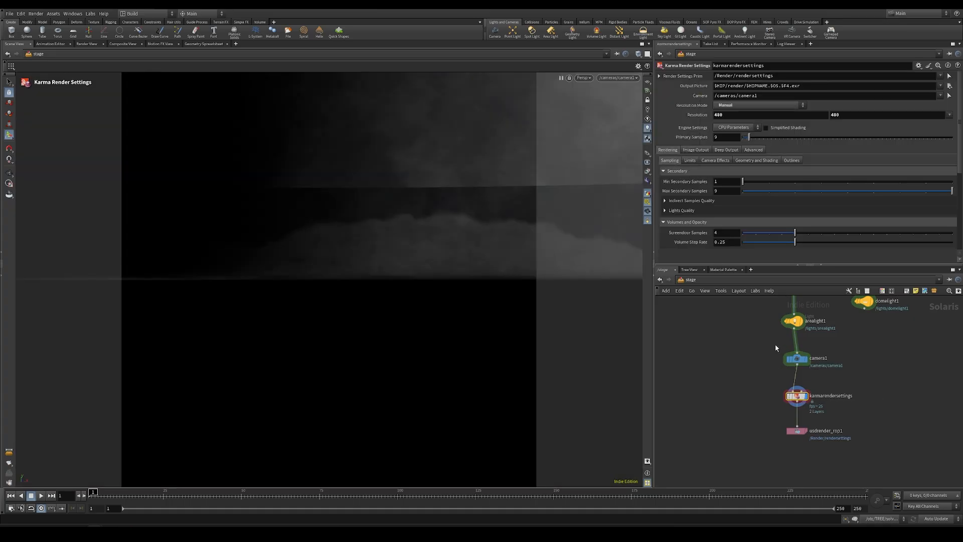
# Step: Set camera1's translate to 2.1 in Y and 62 in Z
pyautogui.click(796, 359)
pyautogui.click(819, 146)
pyautogui.write('2')
pyautogui.press('Return')
pyautogui.moveTo(908, 145); pyautogui.dragTo(953, 129, button='middle')
pyautogui.click(811, 145)
pyautogui.write('2.1')
pyautogui.press('Return')
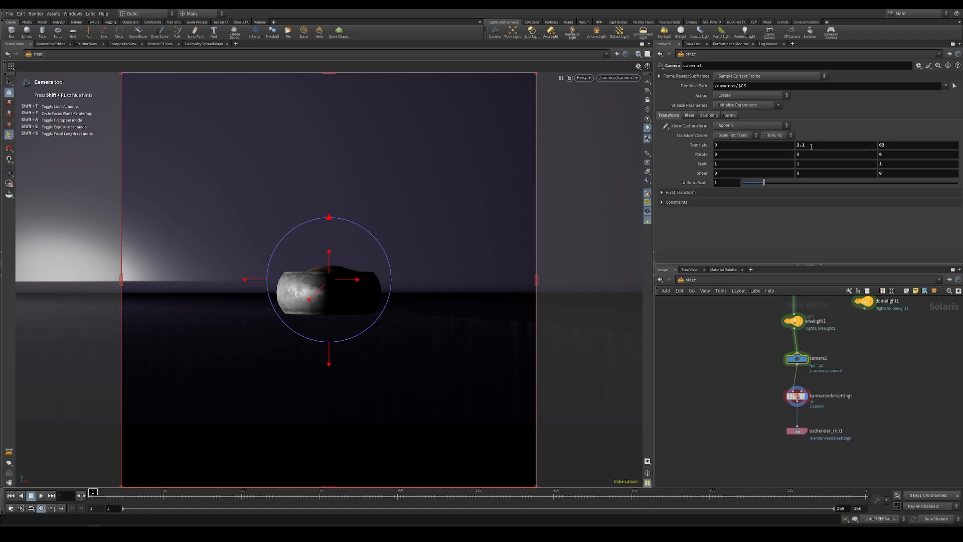
# Step: Set camera1's Z translate to 60 and tilt it upward about 6 degrees around X
pyautogui.click(920, 145)
pyautogui.write('60')
pyautogui.press('Return')
pyautogui.moveTo(734, 157); pyautogui.dragTo(933, 165, button='middle')
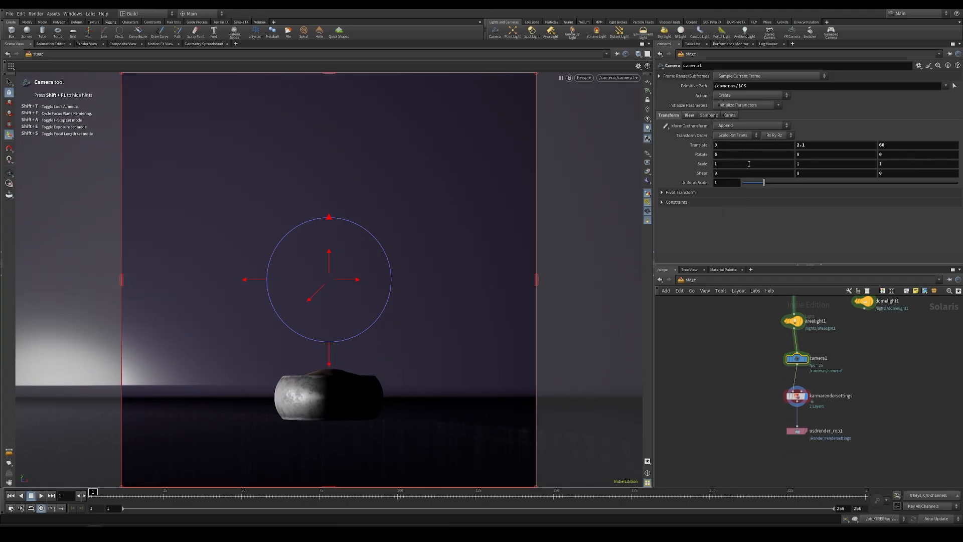
# Step: Try a different focal length on camera1 and undo the change
pyautogui.click(689, 115)
pyautogui.moveTo(851, 145); pyautogui.dragTo(870, 152)
pyautogui.hotkey('ctrl', 'z')
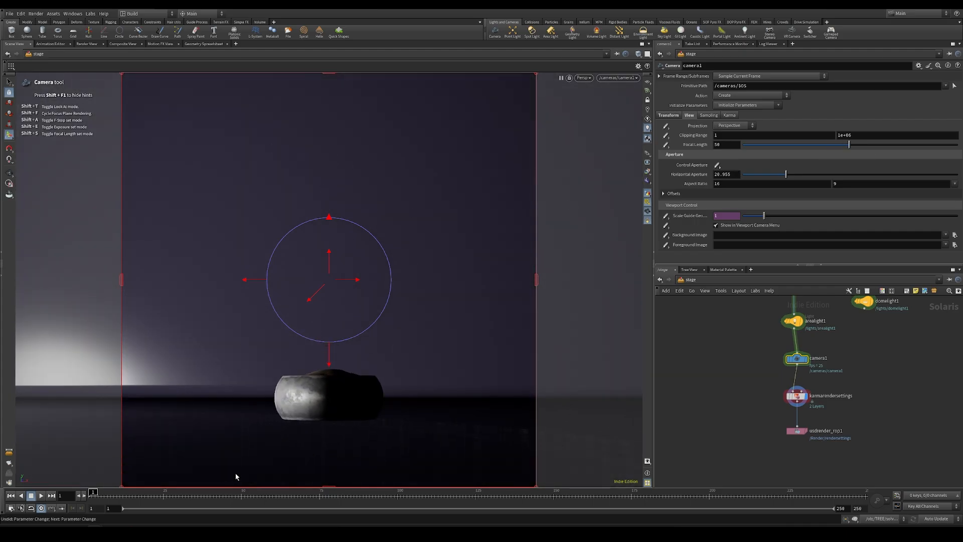
# Step: Insert domelight1 into the node chain between materiallinker1 and arealight1
pyautogui.moveTo(868, 331); pyautogui.dragTo(875, 400, button='middle')
pyautogui.scroll(2, 875, 394)
pyautogui.moveTo(870, 371); pyautogui.dragTo(788, 365)
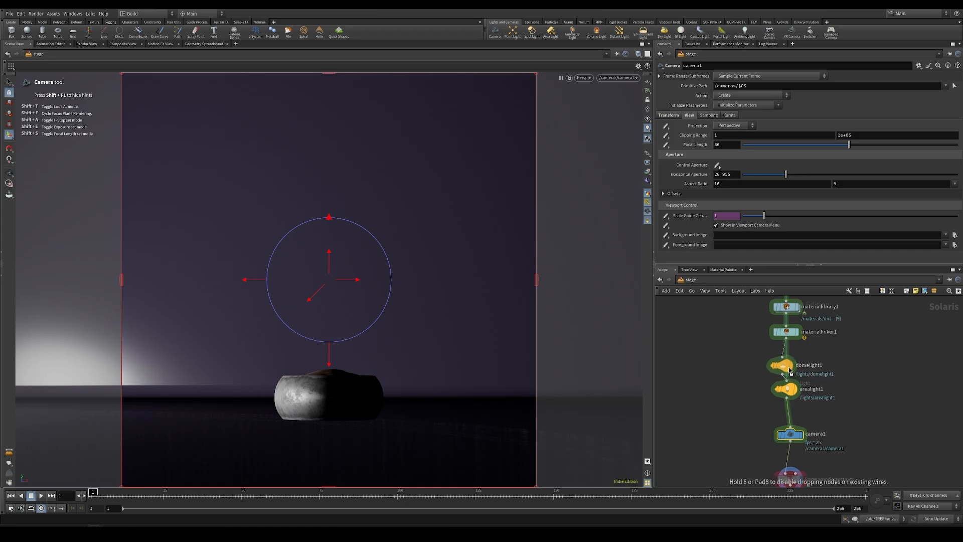
pyautogui.moveTo(701, 486); pyautogui.dragTo(714, 402, button='middle')
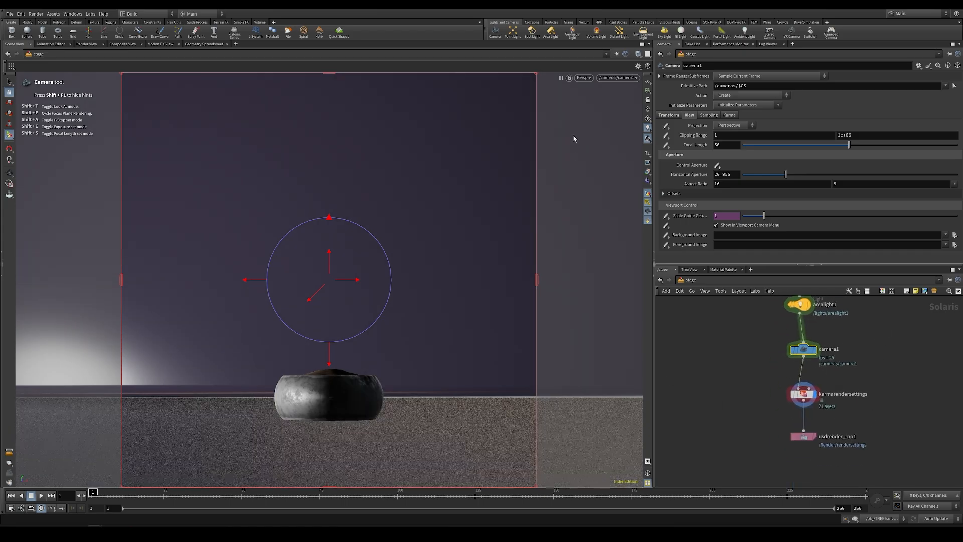
# Step: Switch the viewport renderer to Karma CPU and restart the render
pyautogui.click(583, 78)
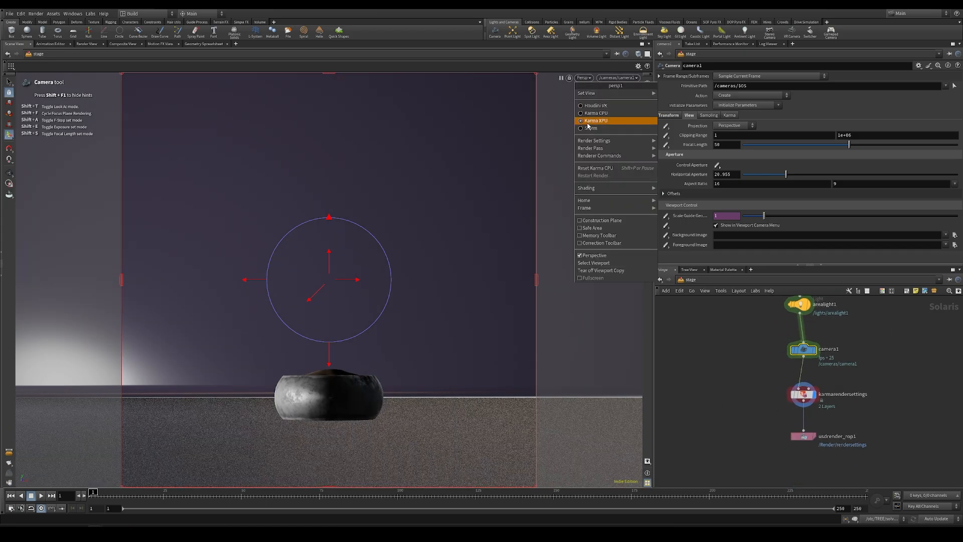
pyautogui.click(584, 113)
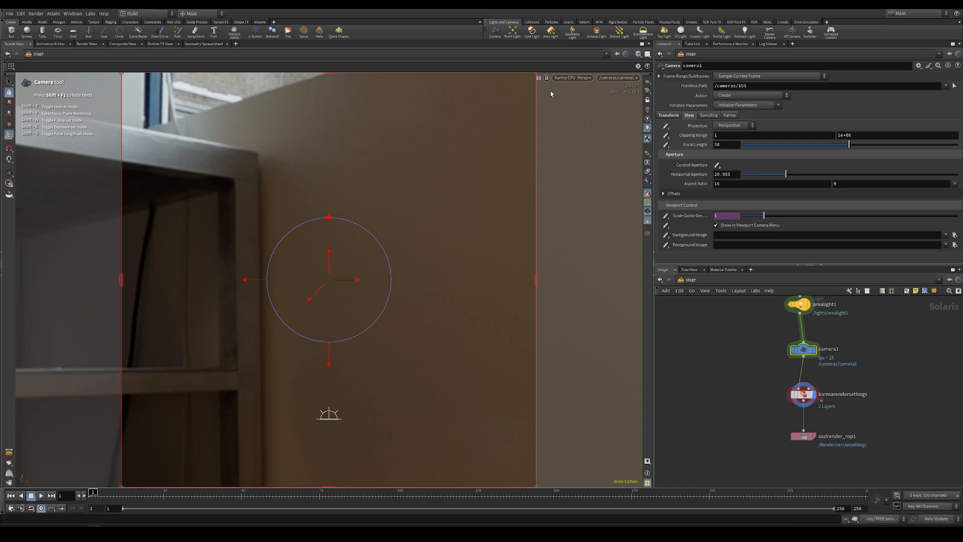
pyautogui.click(561, 78)
pyautogui.moveTo(570, 150)
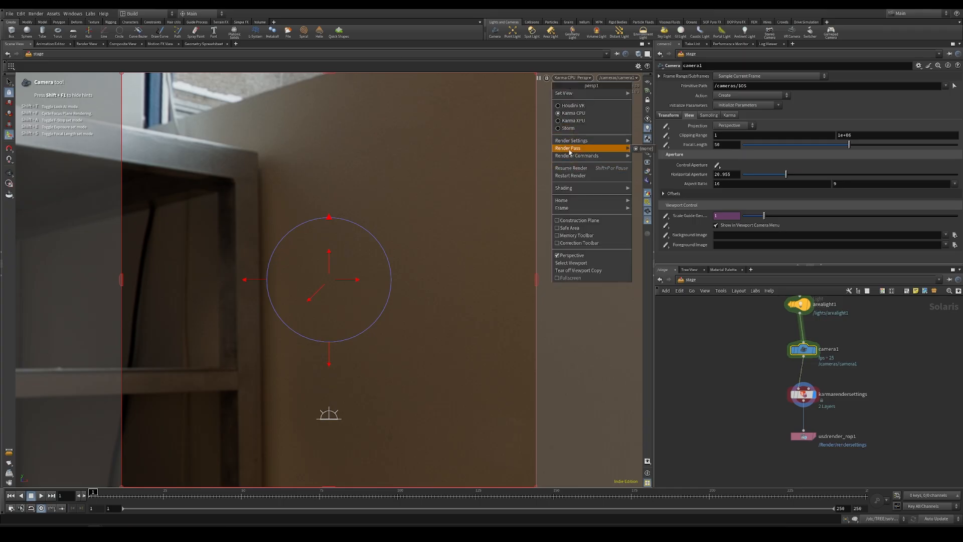
pyautogui.click(570, 175)
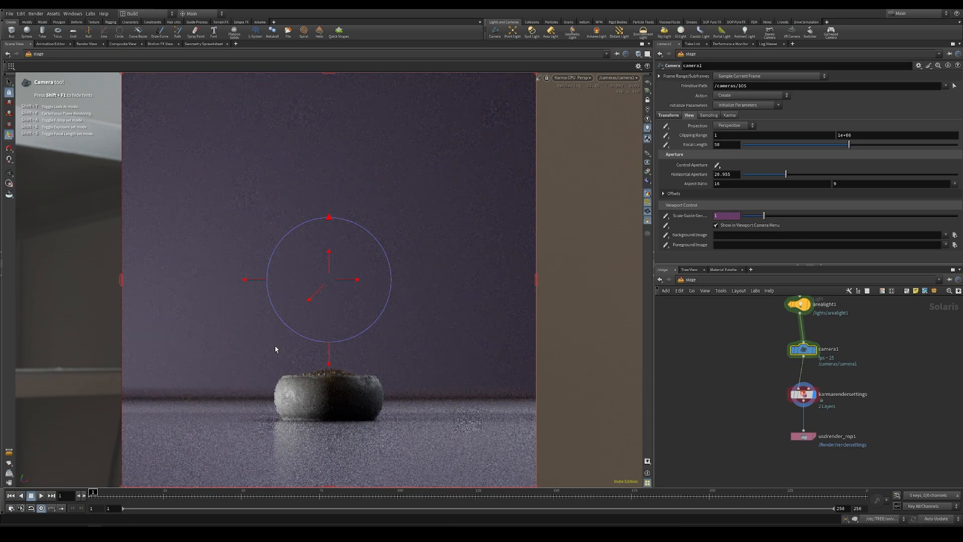
# Step: Set domelight1's intensity to 0.2
pyautogui.moveTo(765, 323); pyautogui.dragTo(759, 407, button='middle')
pyautogui.click(793, 357)
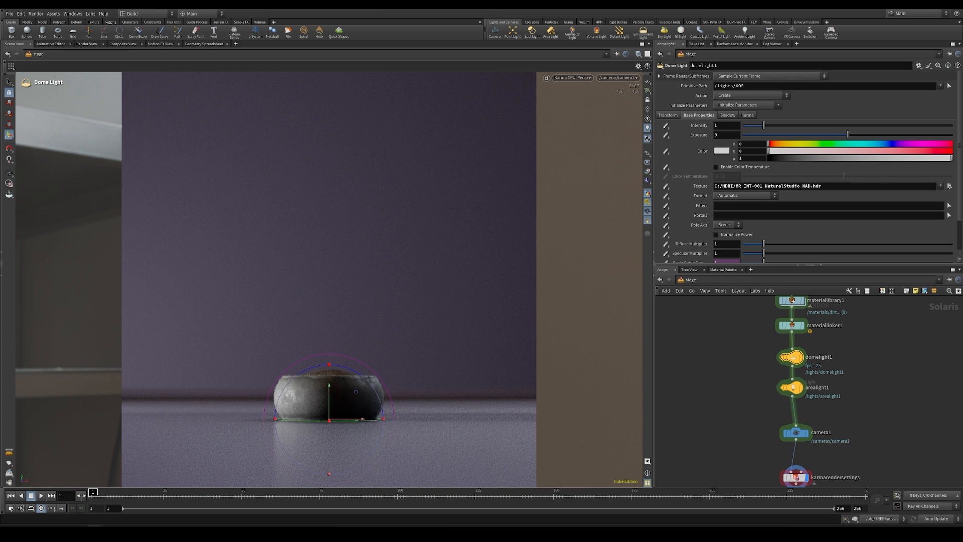
pyautogui.click(734, 127)
pyautogui.write('0.2')
pyautogui.press('Return')
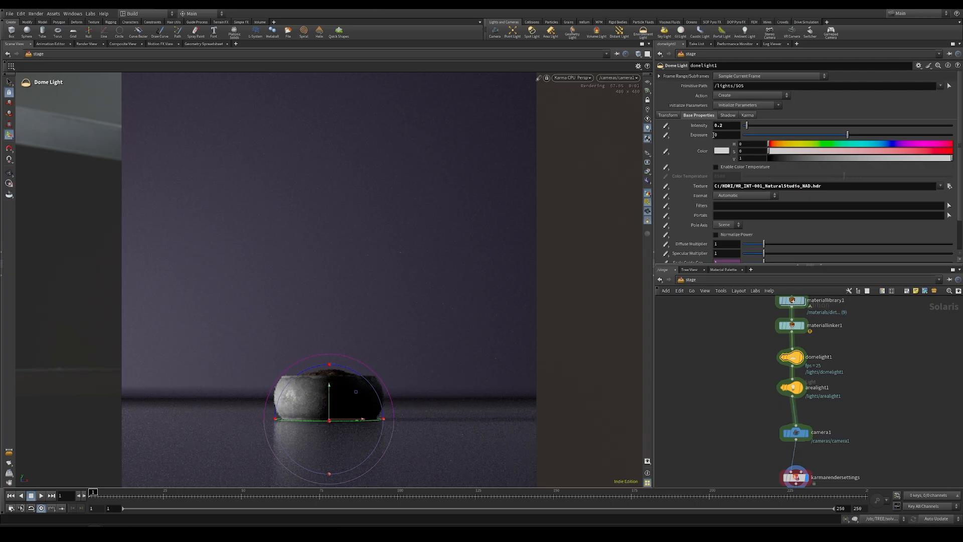
# Step: Rotate domelight1 to 600 degrees around Y
pyautogui.click(668, 114)
pyautogui.moveTo(813, 155); pyautogui.dragTo(955, 125, button='middle')
pyautogui.doubleClick(808, 155)
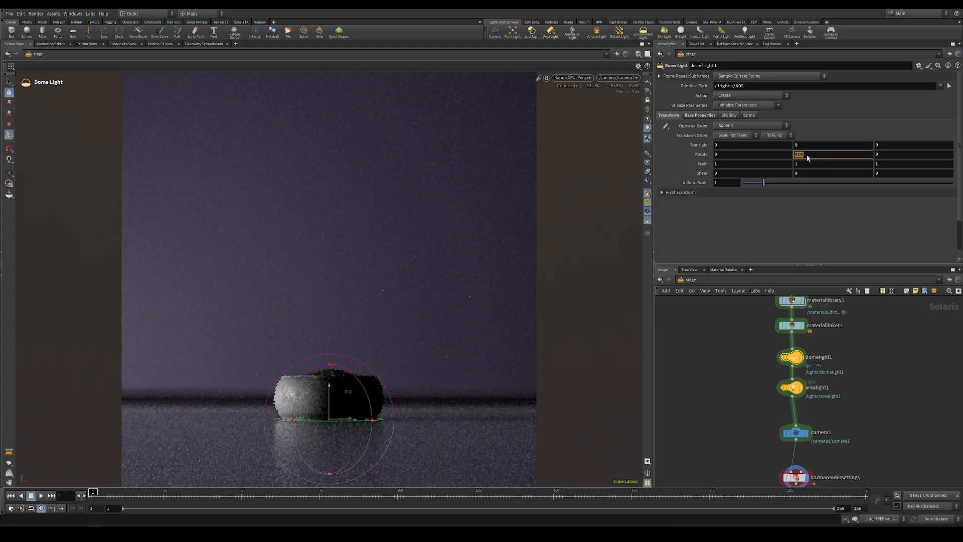
pyautogui.write('600')
pyautogui.press('Return')
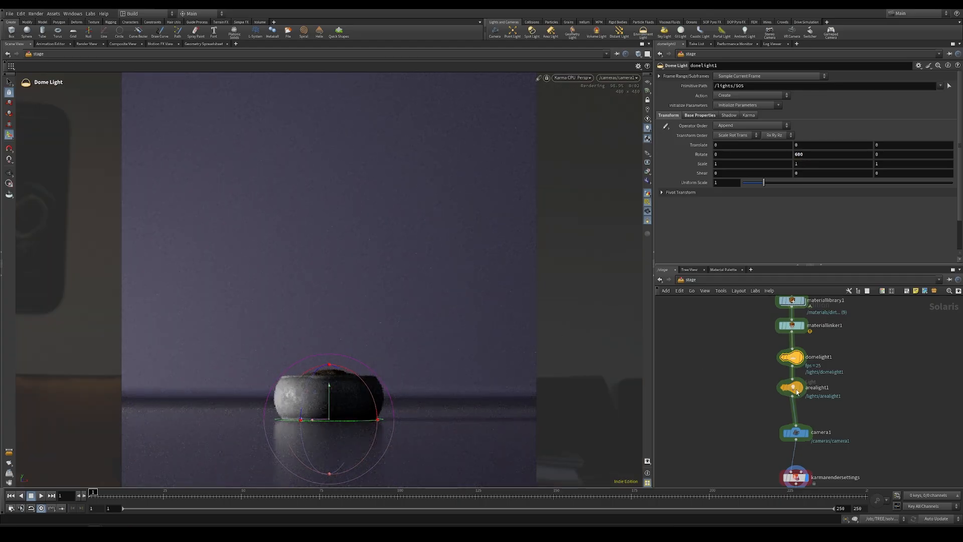
# Step: Enable spotlight shaping on arealight1 and set its angle to 30
pyautogui.moveTo(733, 308)
pyautogui.mouseDown(button='middle')
pyautogui.moveTo(727, 428)
pyautogui.moveTo(714, 309)
pyautogui.mouseUp(button='middle')
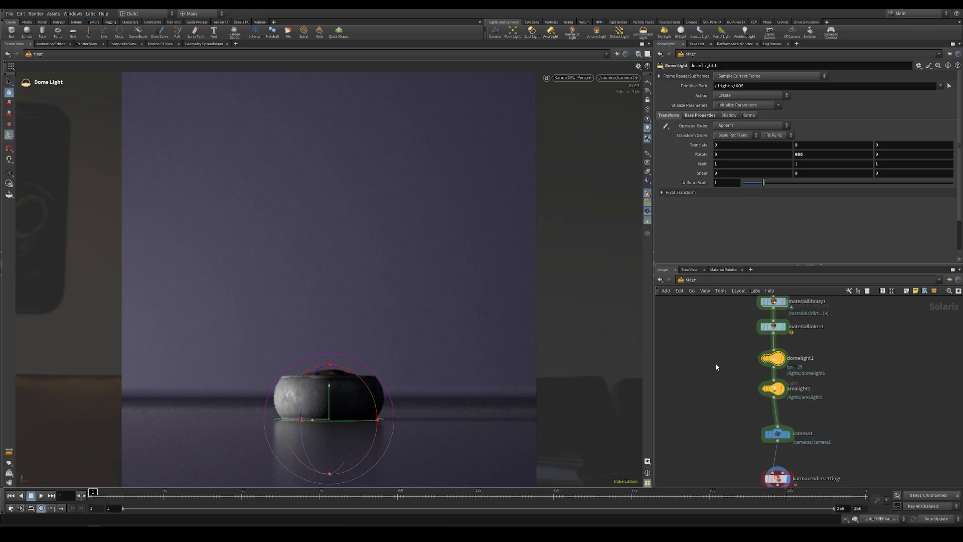
pyautogui.click(776, 389)
pyautogui.click(730, 125)
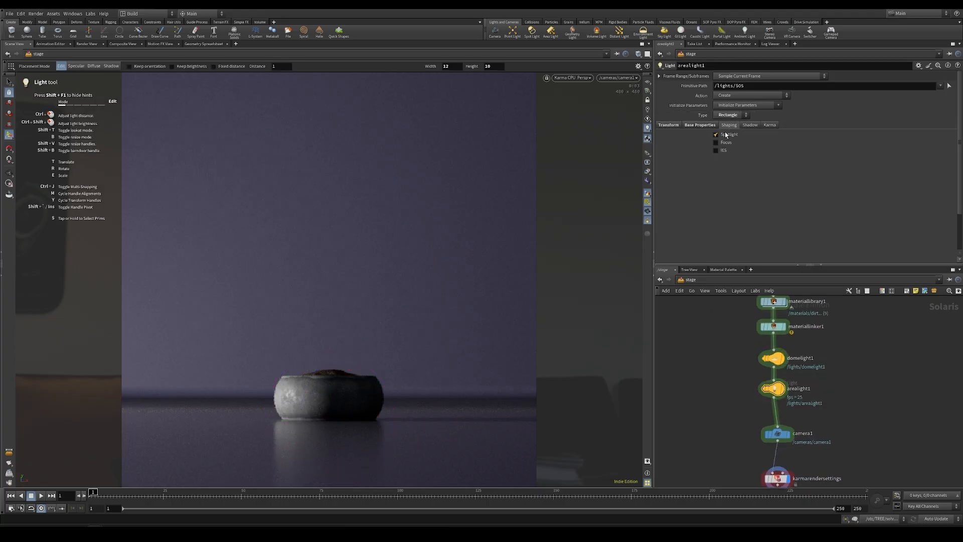
pyautogui.click(726, 133)
pyautogui.moveTo(845, 143); pyautogui.dragTo(787, 149)
pyautogui.doubleClick(733, 143)
pyautogui.write('30')
pyautogui.press('Return')
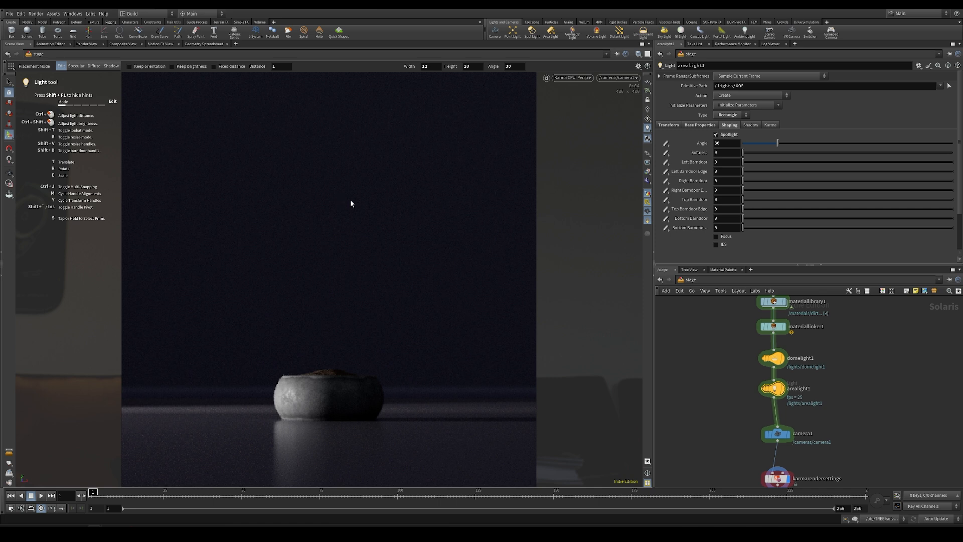
# Step: Open the floor material's network inside materiallibrary1
pyautogui.moveTo(894, 373); pyautogui.dragTo(894, 448, button='middle')
pyautogui.doubleClick(773, 380)
pyautogui.moveTo(820, 356); pyautogui.dragTo(837, 413, button='middle')
pyautogui.doubleClick(781, 375)
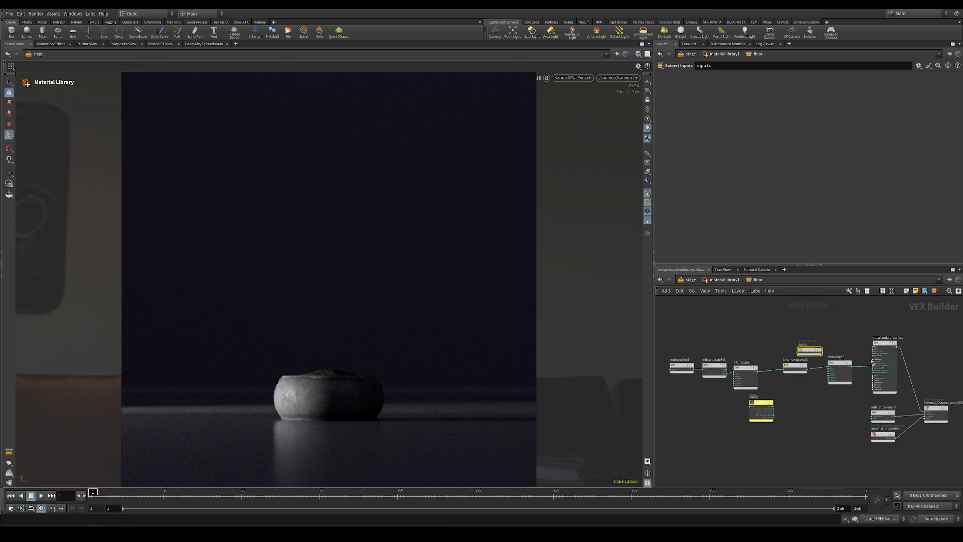
# Step: Disconnect mtlxrange2 from the floor shader's specular roughness, select mtlxstandard_surface and restart the Karma render
pyautogui.scroll(4, 883, 351)
pyautogui.moveTo(735, 438); pyautogui.dragTo(793, 431, button='middle')
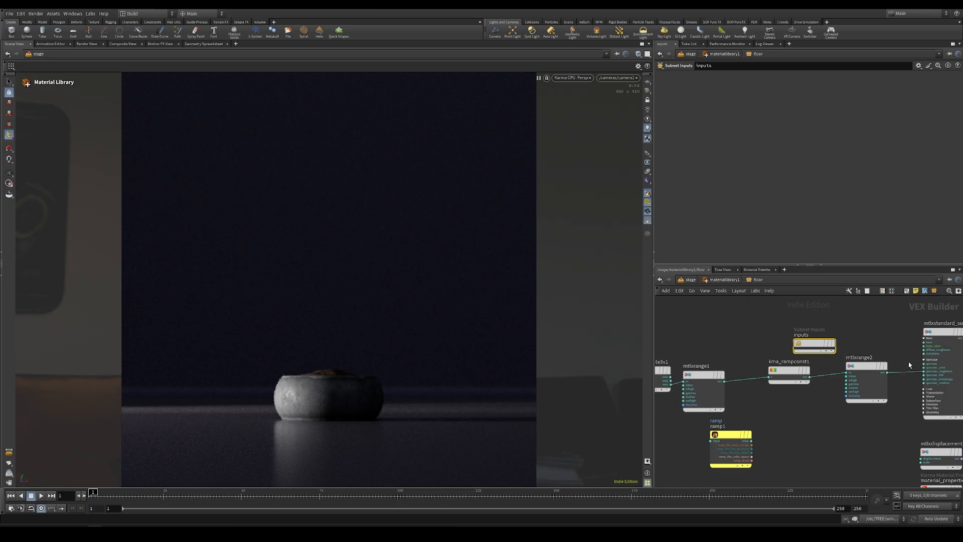
pyautogui.scroll(-3, 899, 408)
pyautogui.moveTo(898, 396); pyautogui.dragTo(687, 383)
pyautogui.press('l')
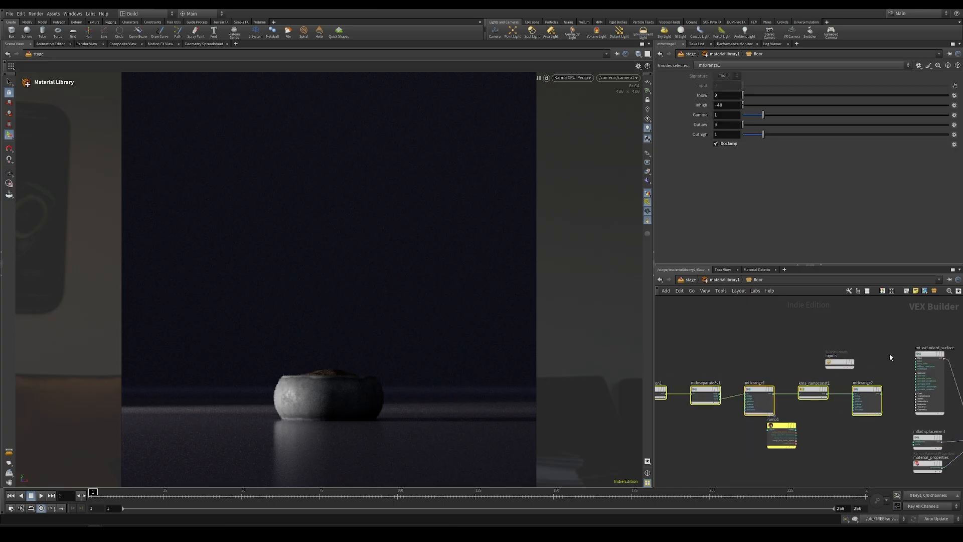
pyautogui.click(929, 371)
pyautogui.click(566, 78)
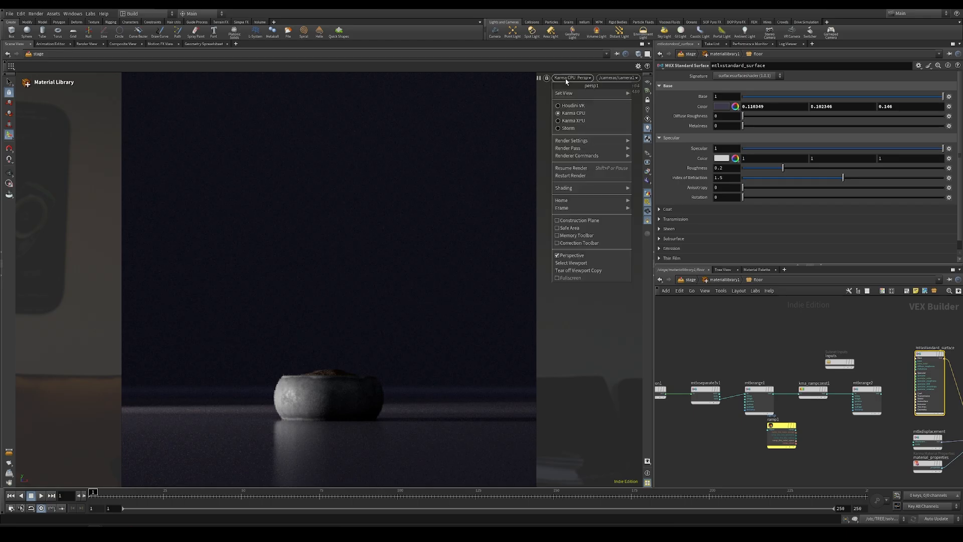
pyautogui.click(571, 175)
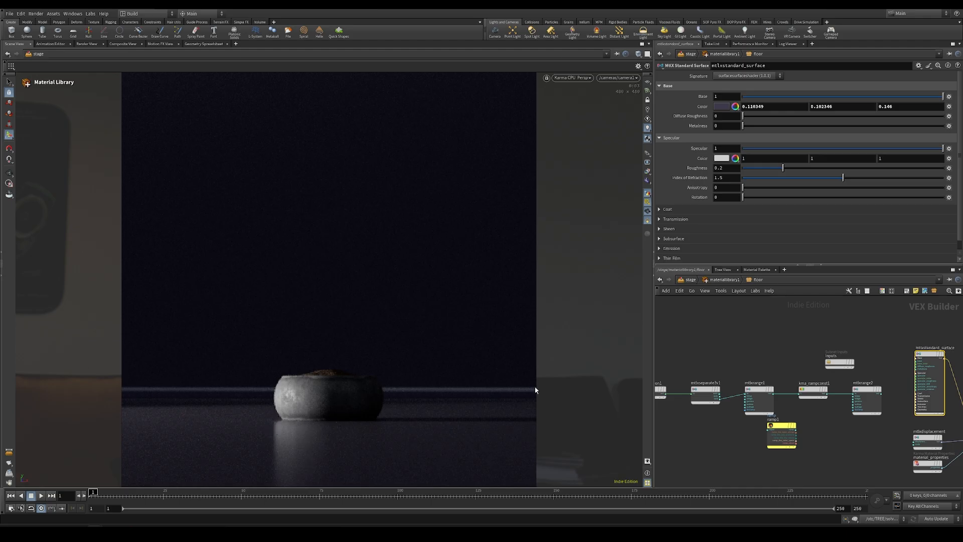
# Step: Review the floor's roughness chain from mtlxposition1 through mtlxseparate3v1, mtlxrange1 and kma_rampconst1 to mtlxrange2
pyautogui.moveTo(689, 443); pyautogui.dragTo(775, 436, button='middle')
pyautogui.scroll(3, 733, 396)
pyautogui.click(736, 372)
pyautogui.moveTo(735, 374)
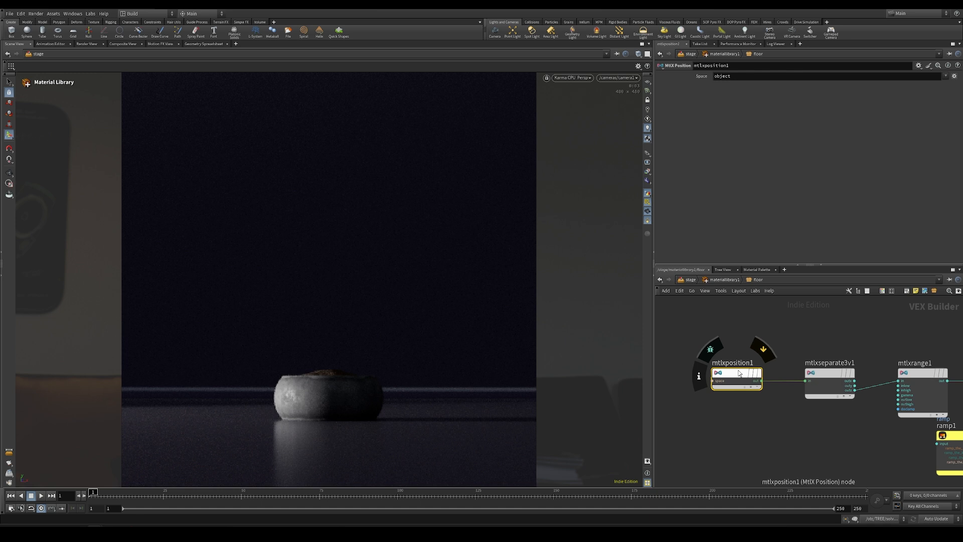
pyautogui.click(831, 374)
pyautogui.moveTo(836, 424); pyautogui.dragTo(714, 409, button='middle')
pyautogui.scroll(1, 715, 408)
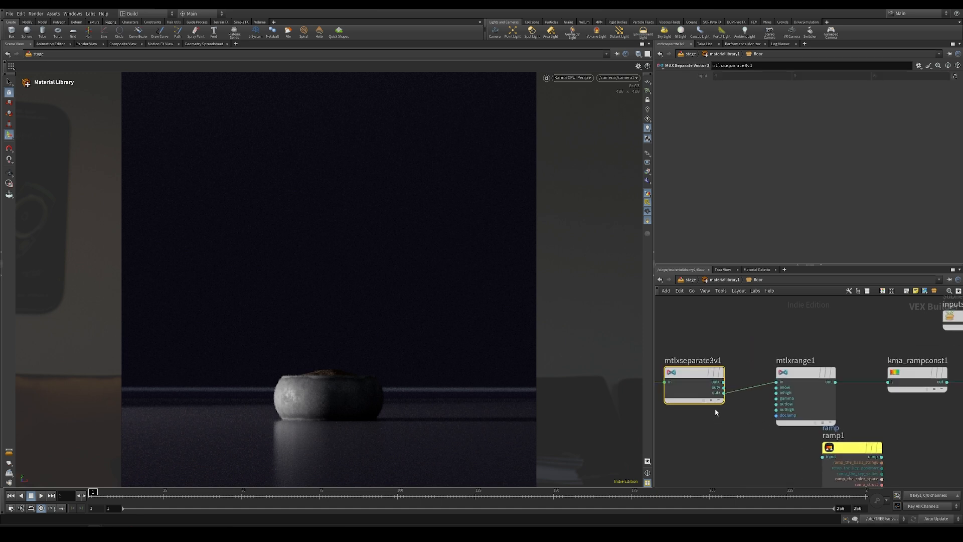
pyautogui.scroll(2, 715, 408)
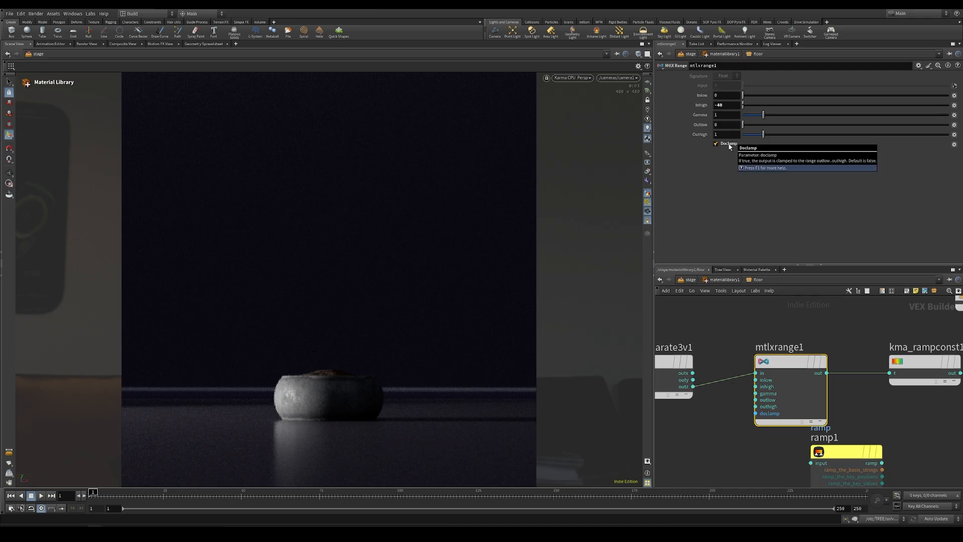
pyautogui.moveTo(910, 403); pyautogui.dragTo(747, 408, button='middle')
pyautogui.click(758, 367)
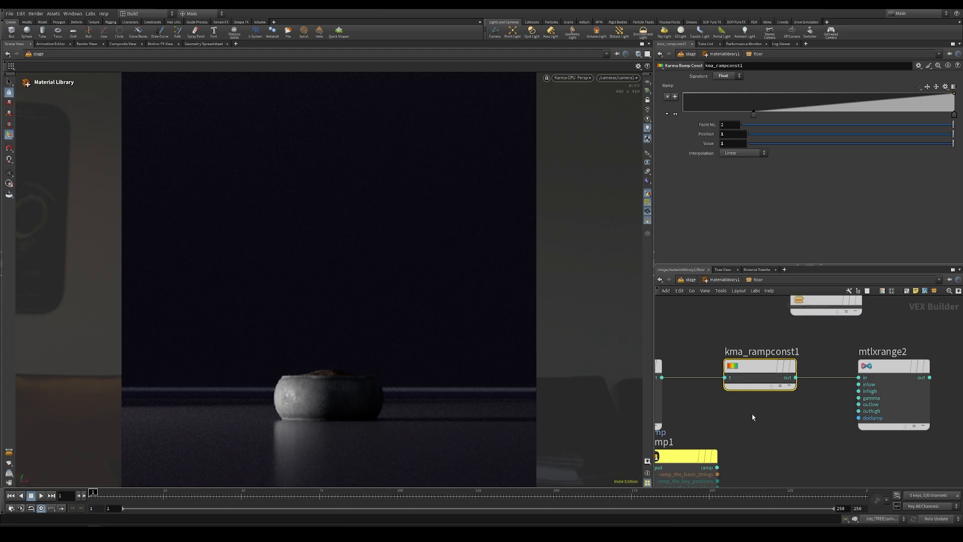
pyautogui.moveTo(752, 417); pyautogui.dragTo(598, 415, button='middle')
pyautogui.click(732, 360)
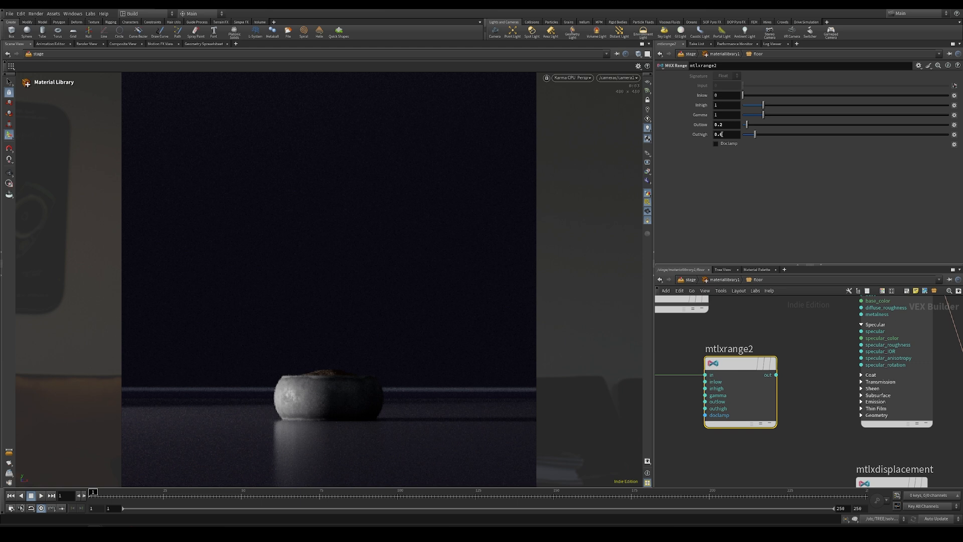
# Step: Reconnect mtlxrange2's output to mtlxstandard_surface's specular_roughness and display the ramp of kma_rampconst1
pyautogui.click(776, 375)
pyautogui.moveTo(804, 366); pyautogui.dragTo(742, 381, button='middle')
pyautogui.click(785, 384)
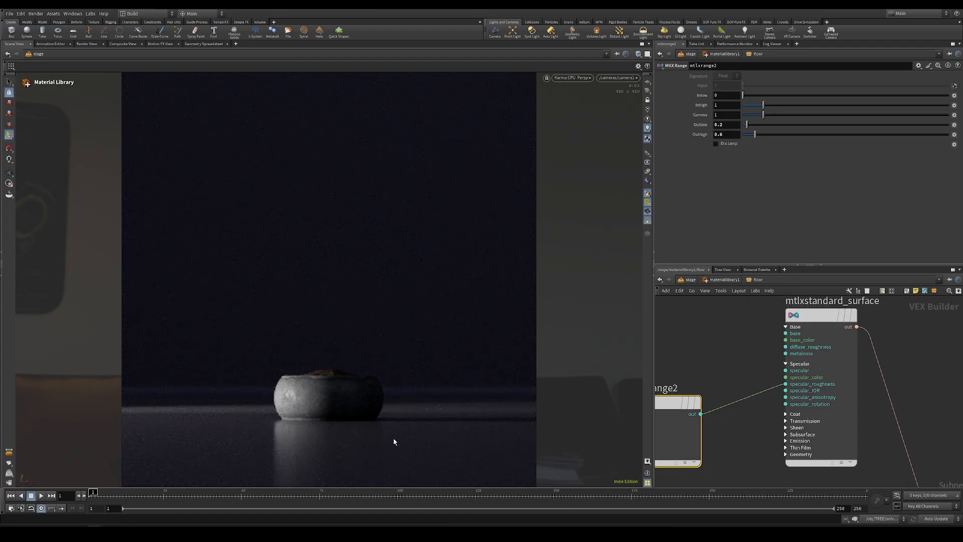
pyautogui.moveTo(679, 356); pyautogui.dragTo(857, 348, button='middle')
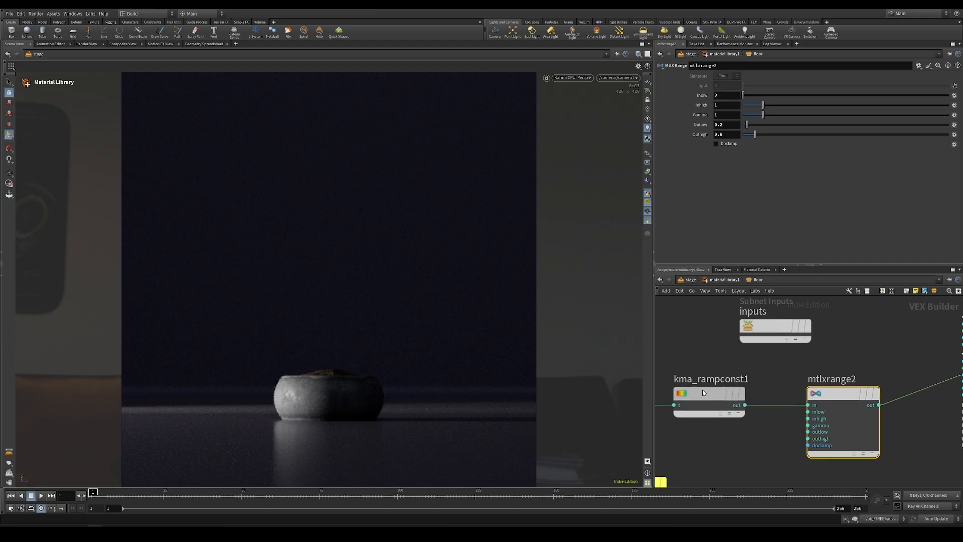
pyautogui.click(703, 393)
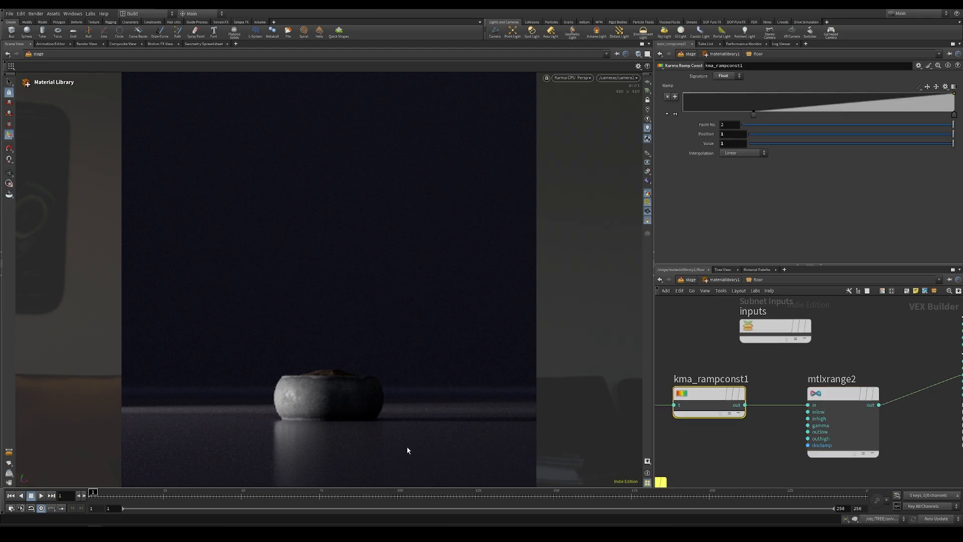